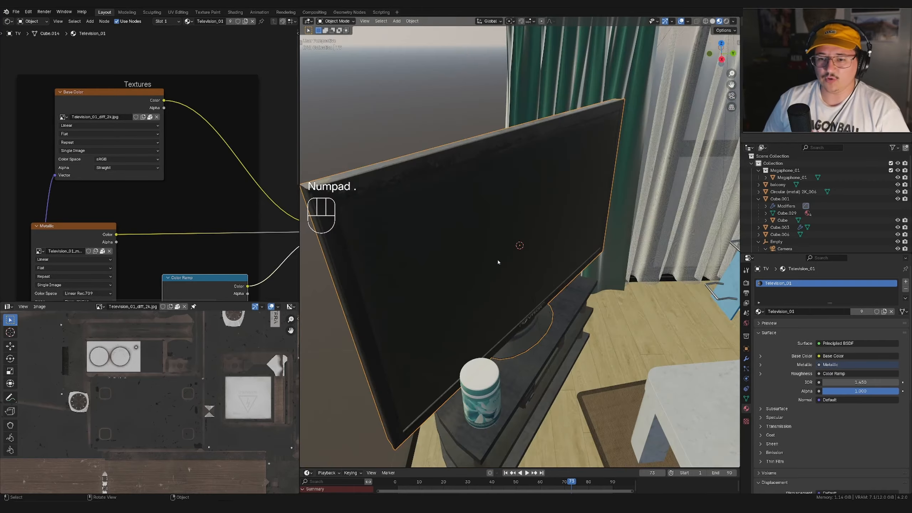
Step: Examine the wipes canister on the TV stand, and compare the bookshelf's top with the anime room reference picture
middle_click_drag(499, 260, 646, 230)
middle_click_drag(565, 356, 527, 197, "shift")
left_click(526, 198)
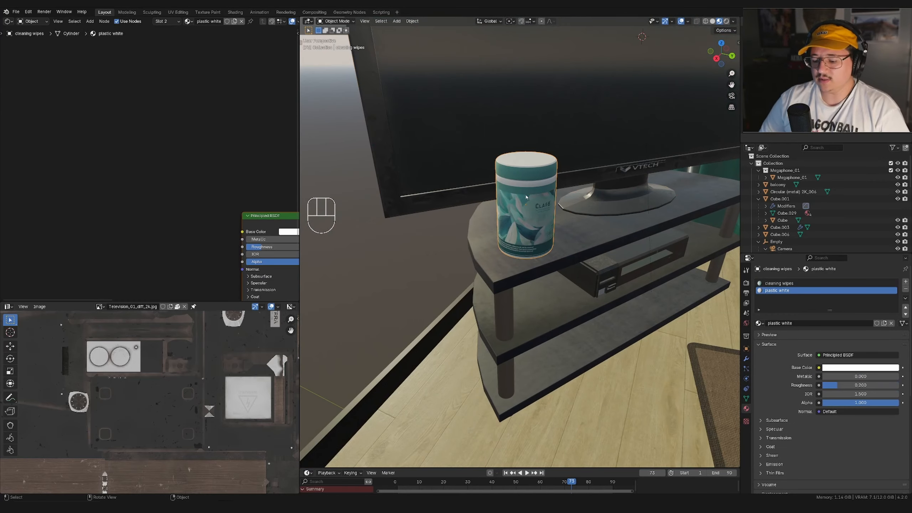
key("KP_Decimal")
scroll(535, 265, "down", 3)
middle_click_drag(549, 298, 511, 284)
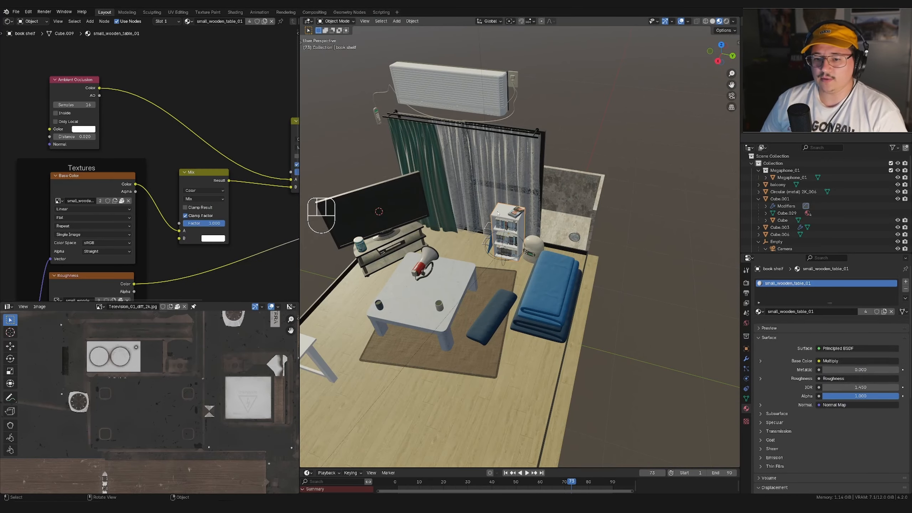
key("KP_Decimal")
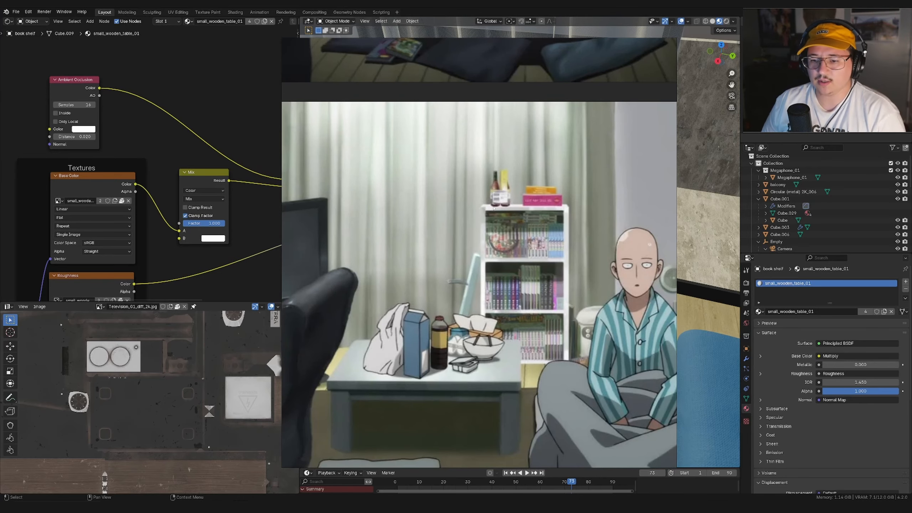
key("alt+Tab")
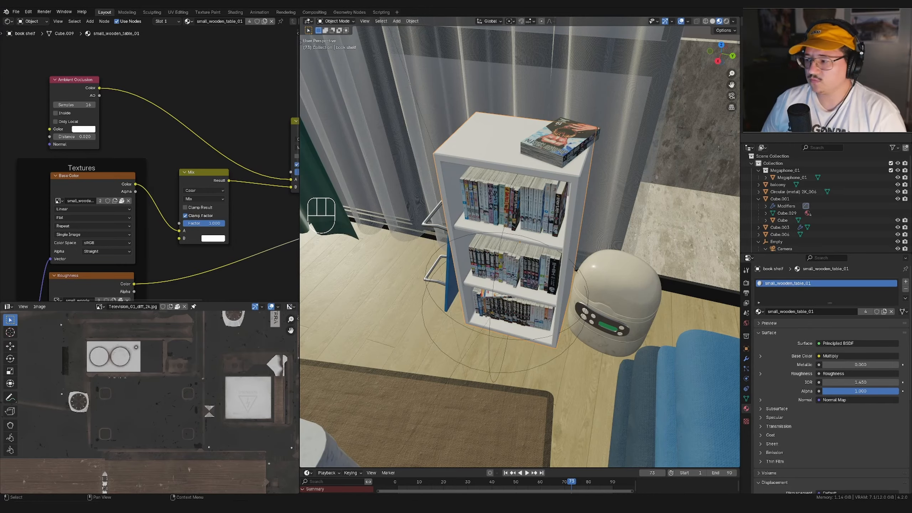
middle_click_drag(506, 203, 595, 230)
middle_click_drag(596, 230, 492, 242)
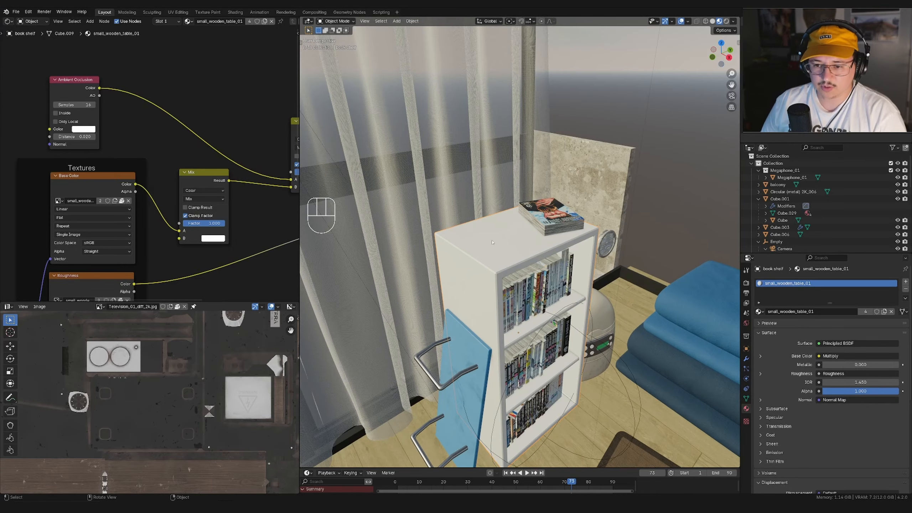
Step: Snap the 3D cursor to the selected top face of the bookshelf in Edit Mode and return to Object Mode
key("Tab")
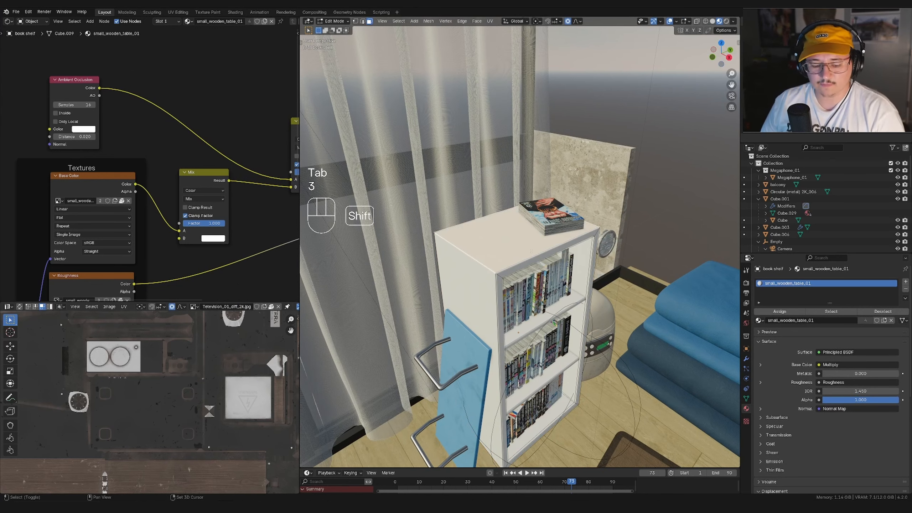
key("shift+s")
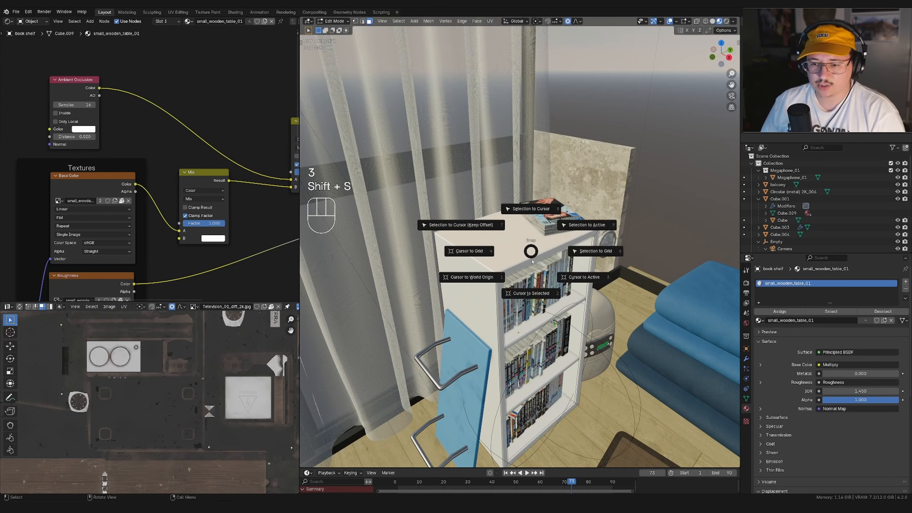
left_click(531, 286)
middle_click_drag(572, 262, 540, 251)
scroll(540, 252, "up", 2)
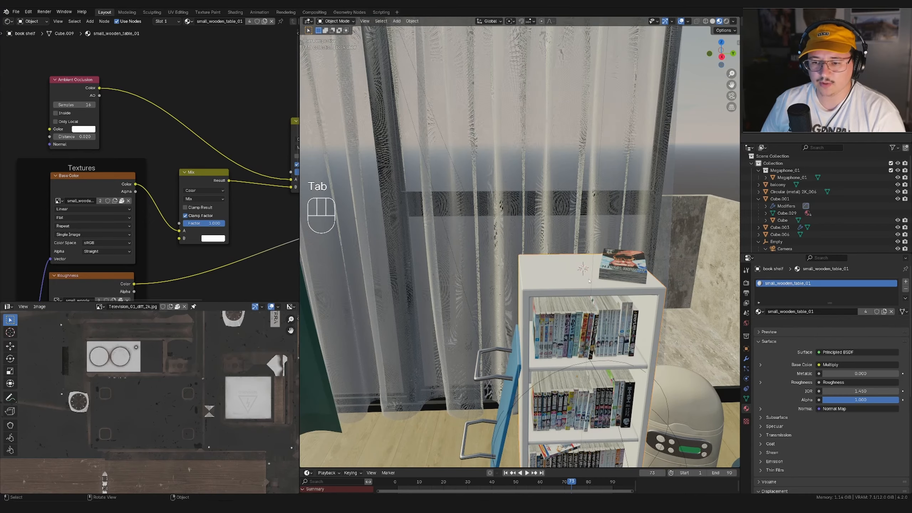
key("Tab")
key("shift+a")
mouse_move(553, 267)
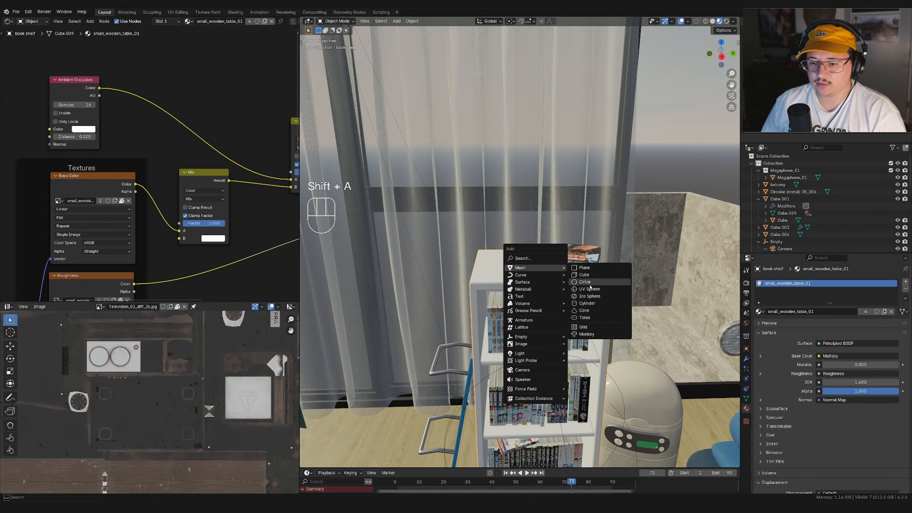
middle_click_drag(316, 165, 333, 182)
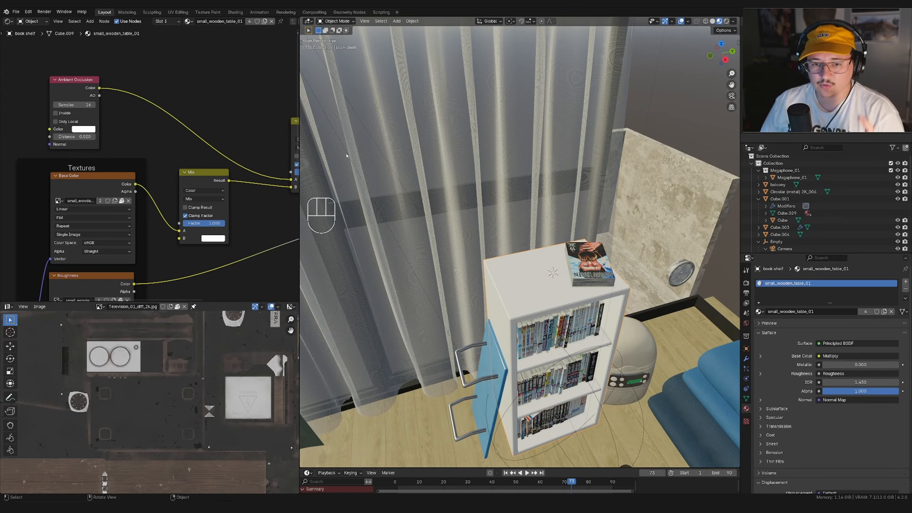
Step: Draw a tall upright cylinder on the bookshelf's top beside the manga stack with the Add Cylinder tool, and return to the selection tool
key("t")
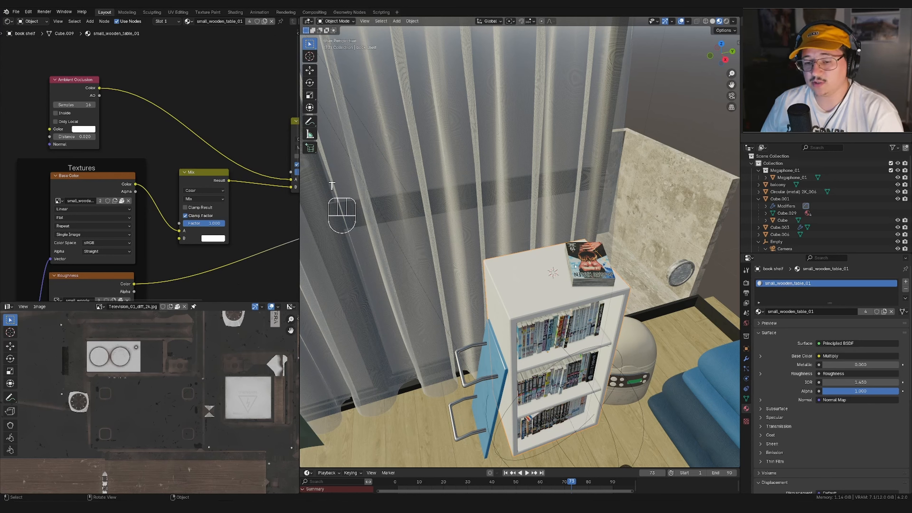
left_click(313, 152)
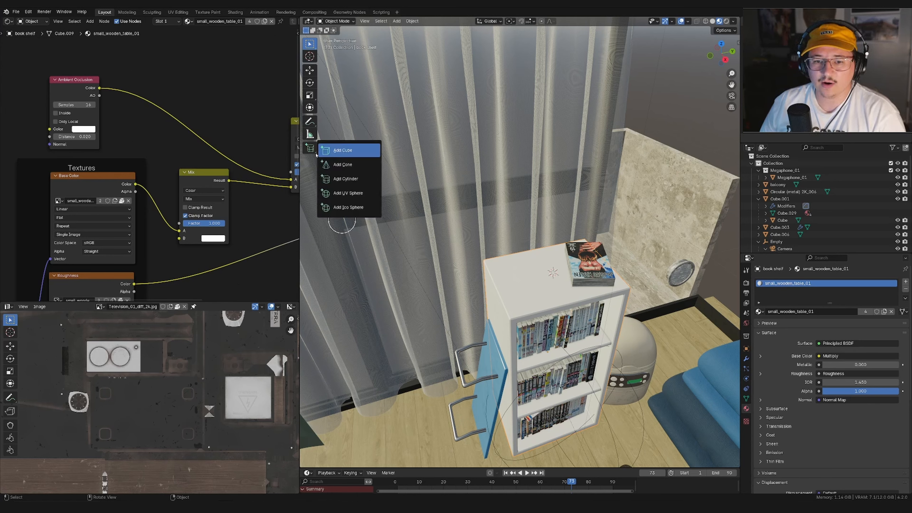
left_click(341, 151)
left_click(311, 148)
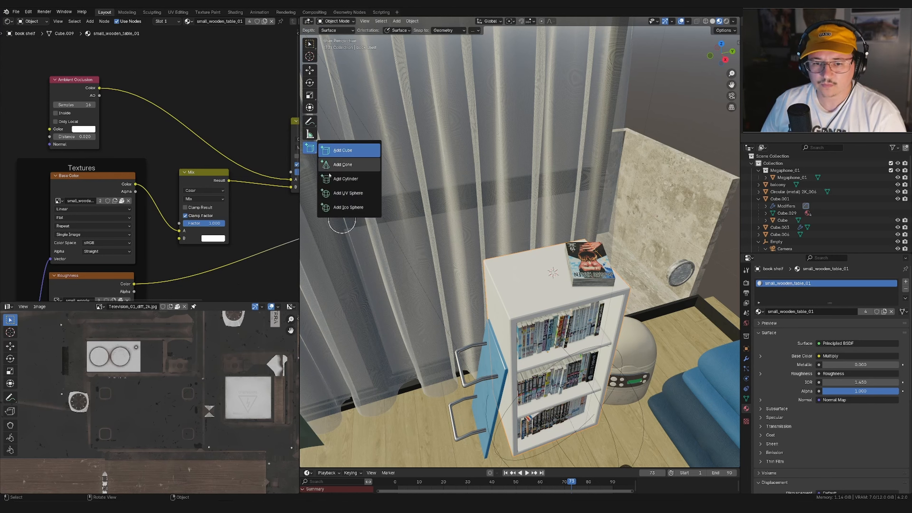
left_click(344, 179)
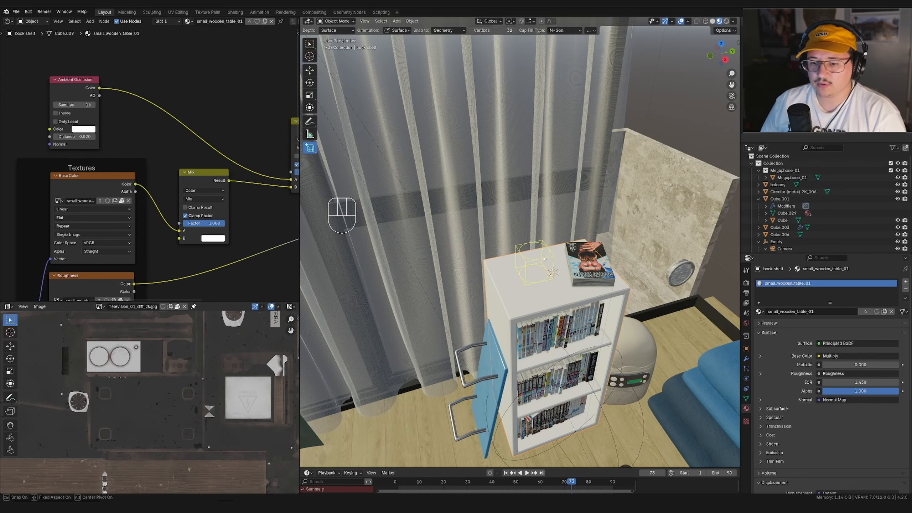
left_click(544, 212)
scroll(502, 215, "up", 6)
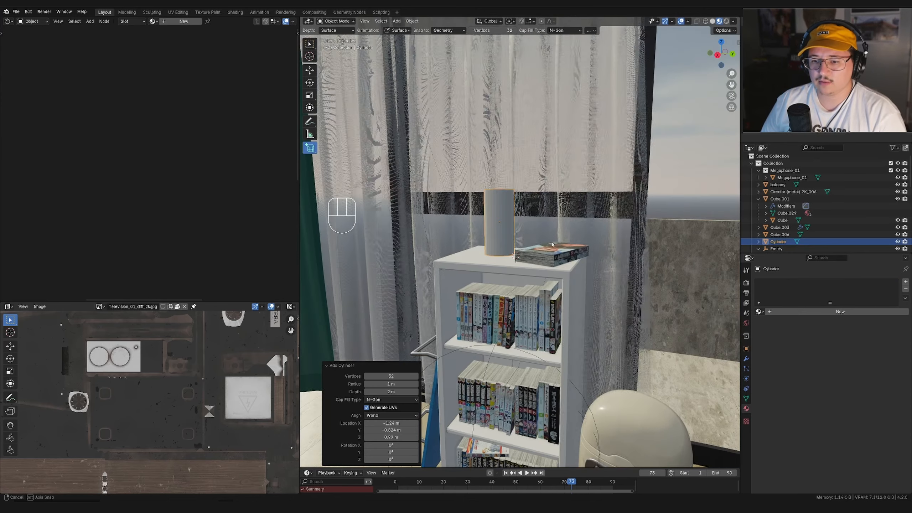
left_click(309, 44)
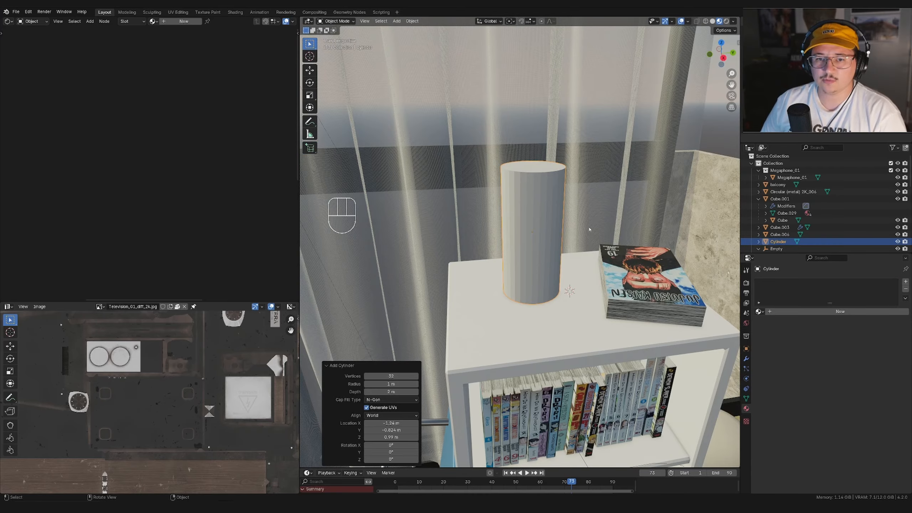
middle_click_drag(363, 316, 401, 322)
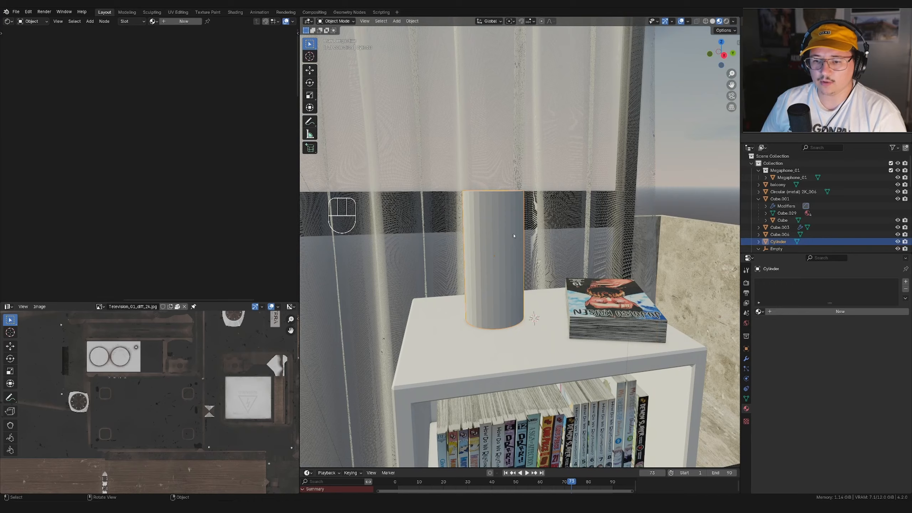
Step: Add two closely spaced horizontal loop cuts around the cylinder at the height where the bottle's body ends
key("Tab")
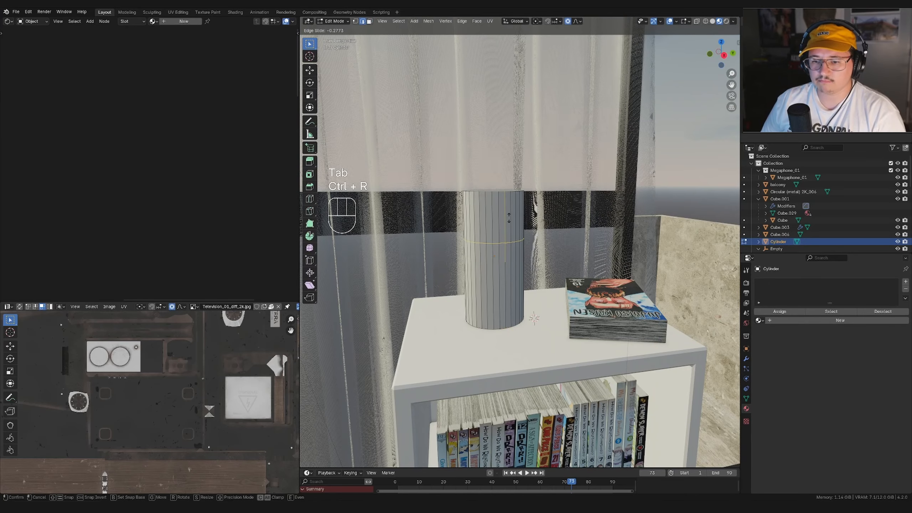
key("ctrl+r")
middle_click_drag(539, 234, 578, 217)
middle_click_drag(578, 218, 519, 283, "shift")
scroll(520, 284, "up", 3)
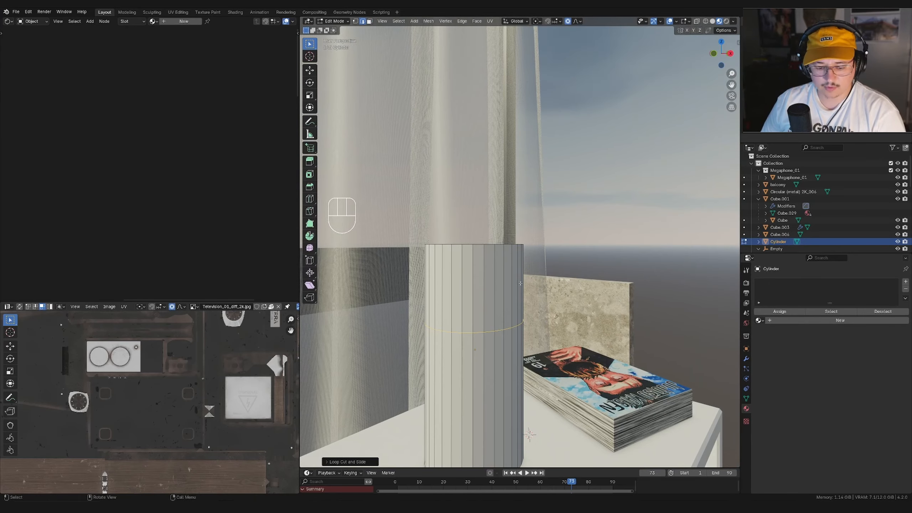
key("ctrl+r")
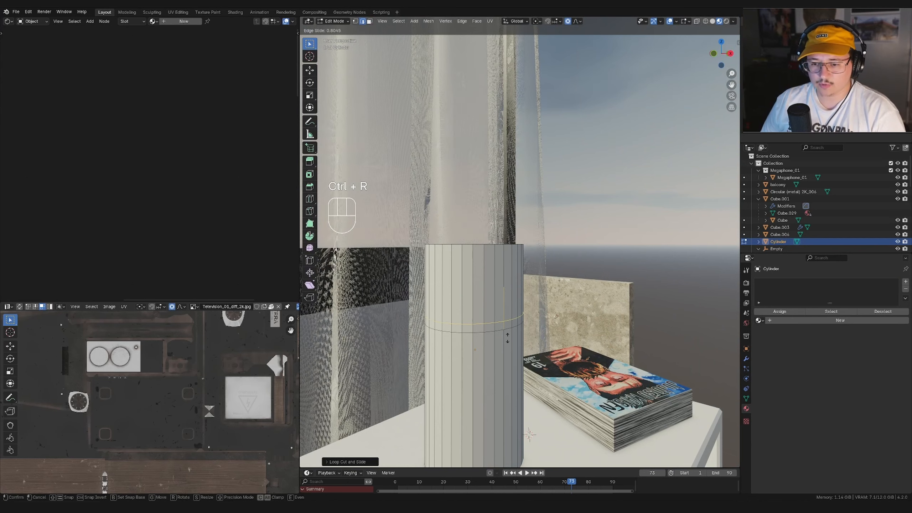
Step: Select the ring of side faces above the loop cuts, turn off proportional editing, and scale it inward horizontally into a narrow bottle neck
key("3")
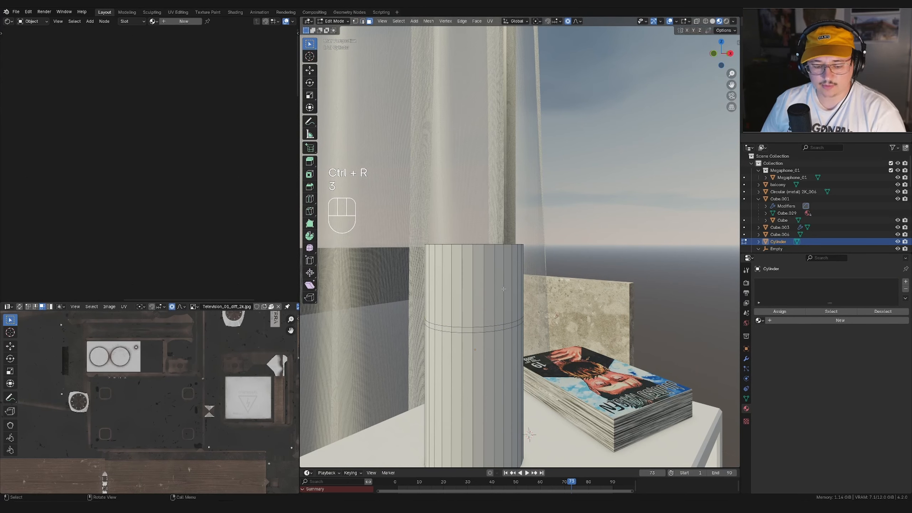
left_click(503, 289, "alt")
scroll(597, 134, "down", 4)
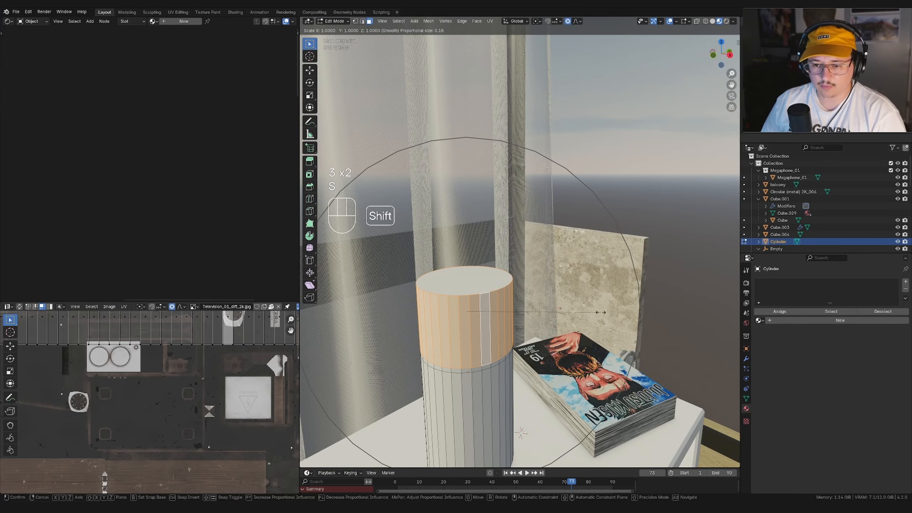
left_click(567, 20)
scroll(538, 180, "down", 3)
key("s")
key("s")
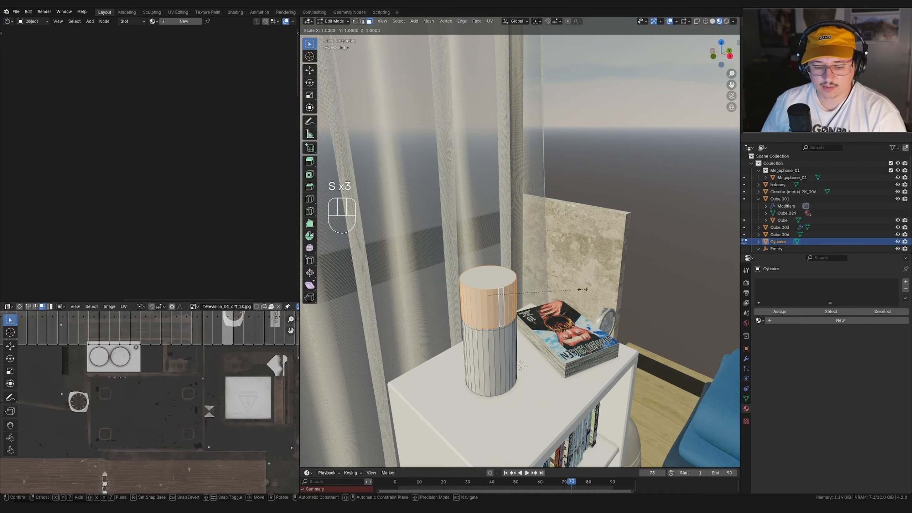
key("shift+z")
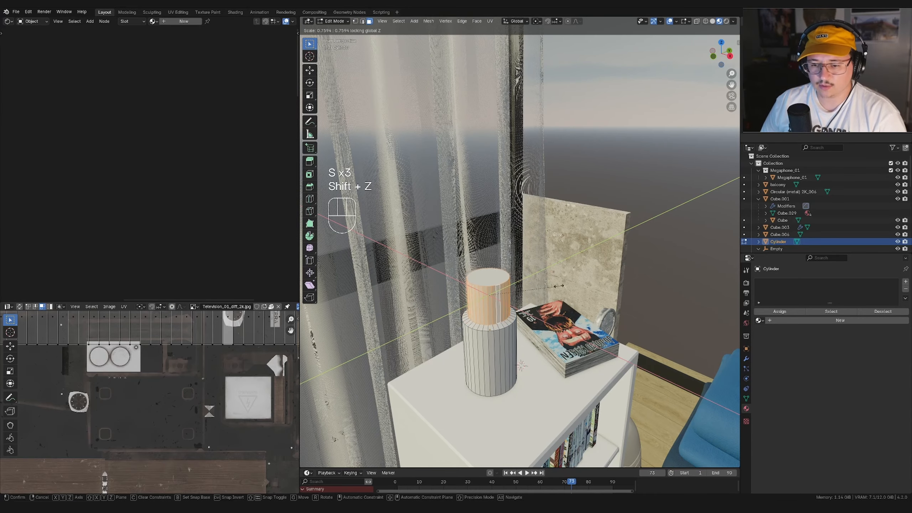
left_click(521, 285)
Step: Raise the neck along Z to form a sloping shoulder, and adjust the horizontal scale of the shoulder's face loop
mouse_move(519, 306)
middle_mouse_down()
mouse_move(508, 291)
mouse_move(478, 312)
mouse_move(486, 324)
mouse_move(519, 317)
middle_mouse_up()
key("g")
key("z")
left_click(508, 283)
key("3")
left_click(488, 328, "alt")
key("s")
key("shift+z")
left_click(524, 333)
Step: Fill the edge loop at the neck's base with a face and raise it slightly along Z
key("2")
left_click(466, 282, "alt")
key("f")
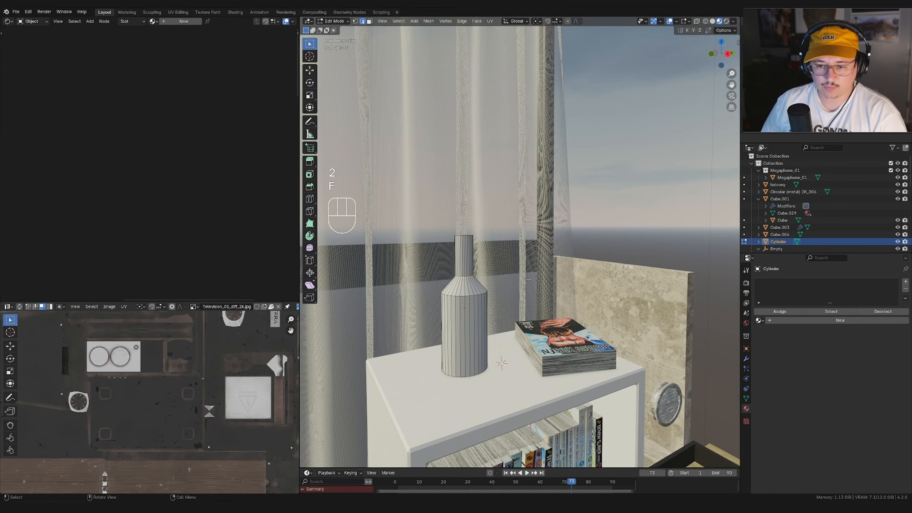
key("g")
key("z")
left_click(530, 273)
Step: Adjust the height of the edge loop at the shoulder's lower end along Z
key("g")
key("z")
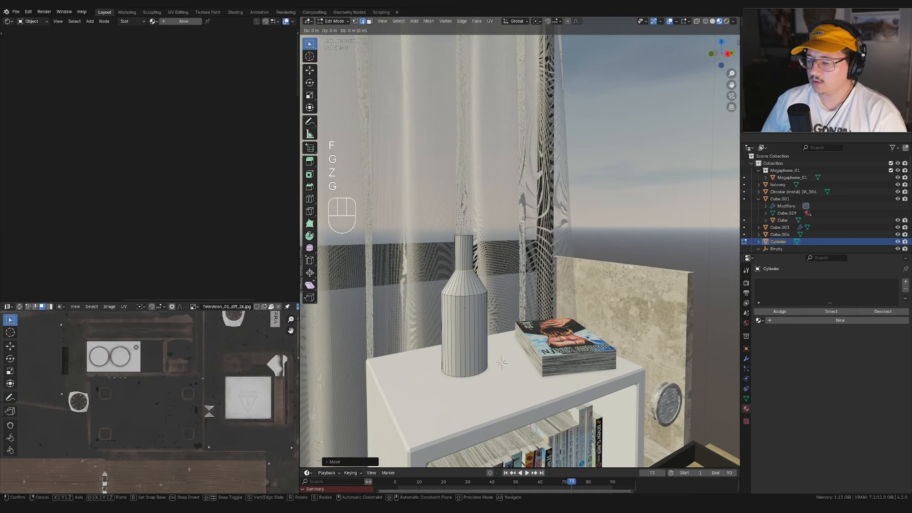
left_click(529, 271)
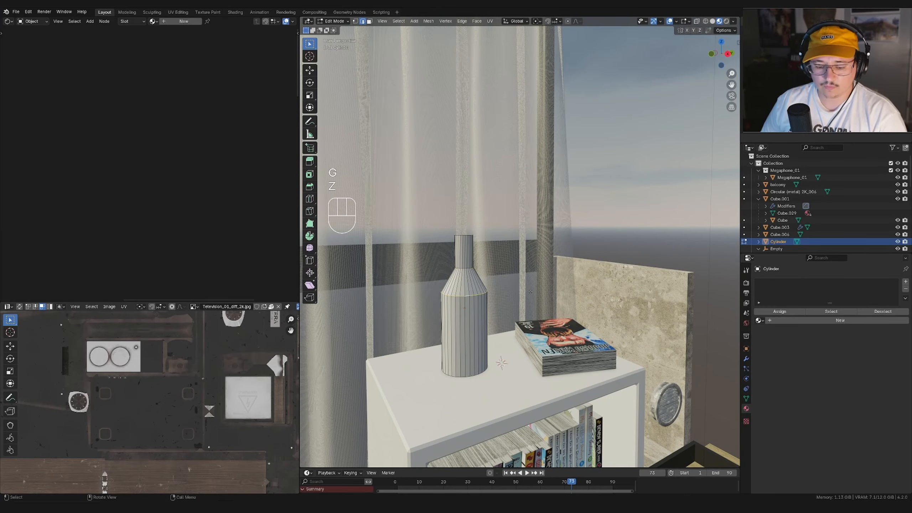
Step: Try to bevel the edge loops at the neck's base and the shoulder's lower end
middle_click_drag(468, 297, 503, 286)
scroll(485, 287, "up", 4)
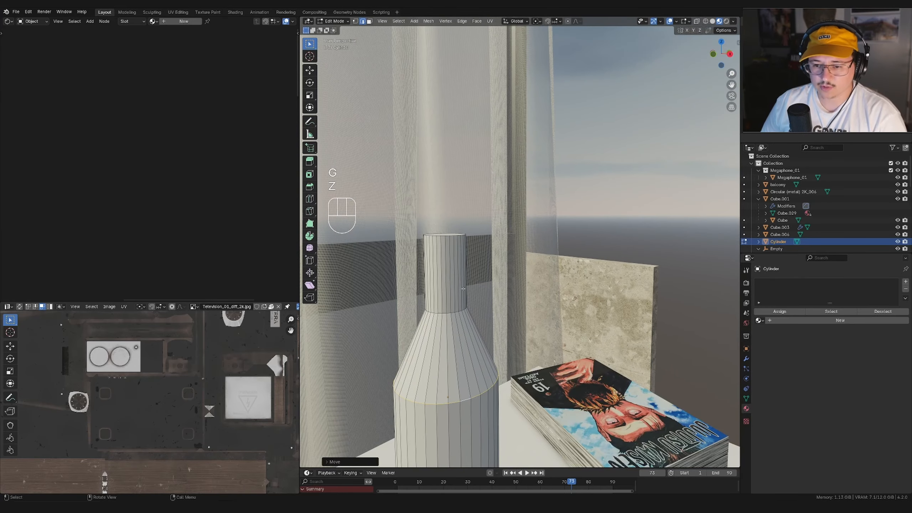
middle_click_drag(451, 312, 609, 285, "shift")
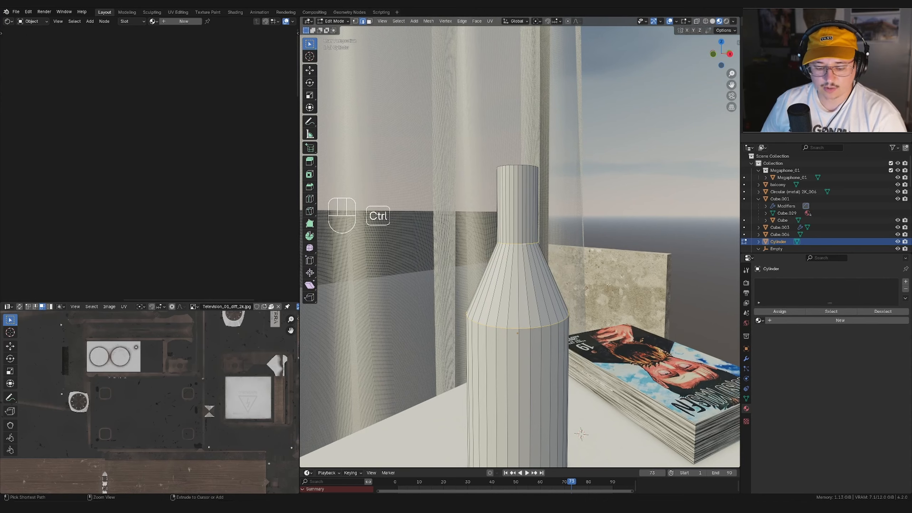
key("ctrl+b")
right_click(546, 258)
Step: Select the whole bottle mesh in vertex mode and merge its vertices by distance
key("1")
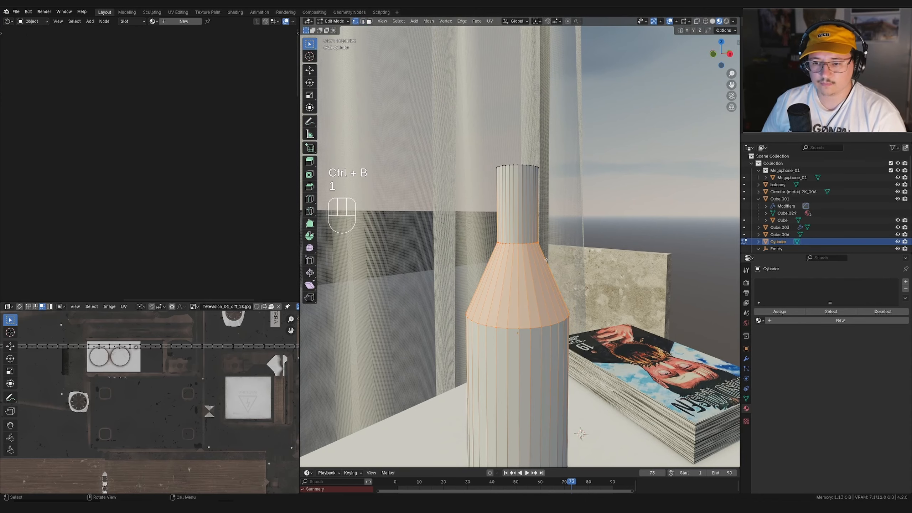
key("a")
key("m")
left_click(548, 258)
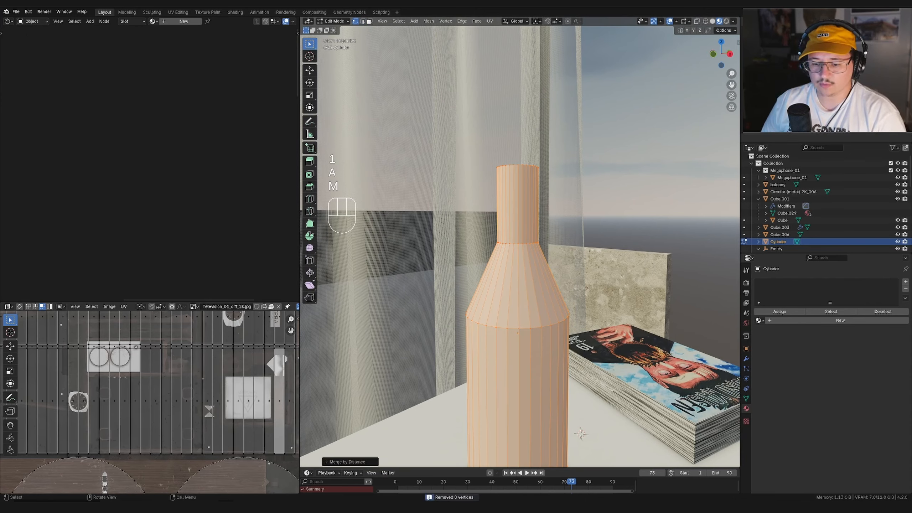
Step: Delete only the internal face closing the bottle at the base of the neck, using wireframe view to select it
key("alt+a")
key("3")
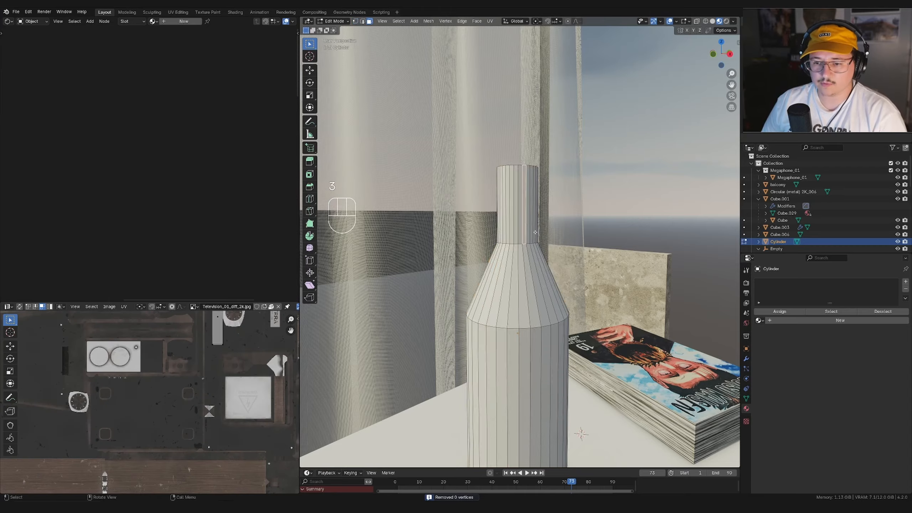
middle_click_drag(526, 225, 506, 299)
left_click(712, 21)
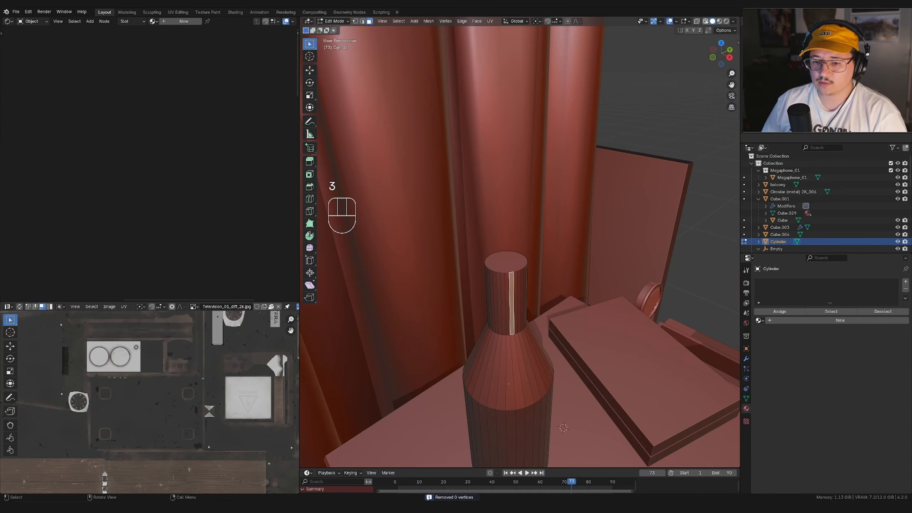
left_click(706, 21)
scroll(589, 244, "up", 2)
middle_click_drag(589, 244, 633, 186)
left_click(619, 183)
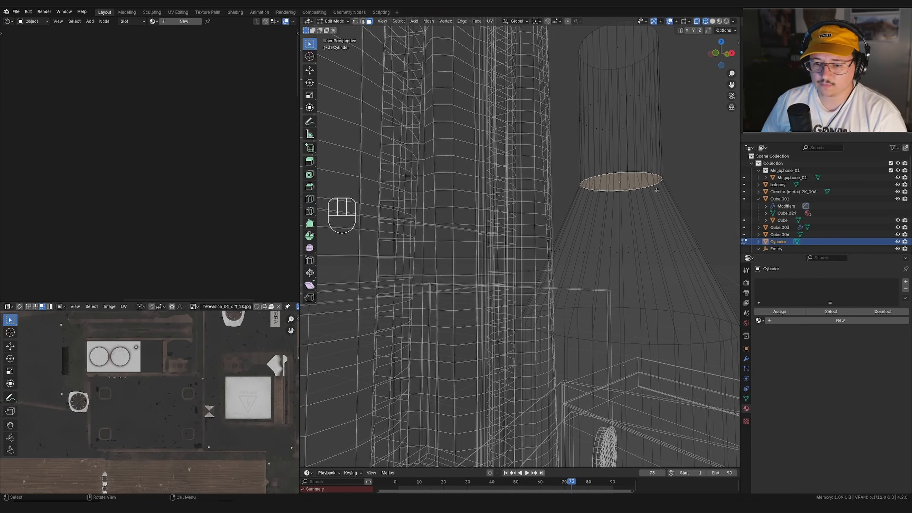
key("x")
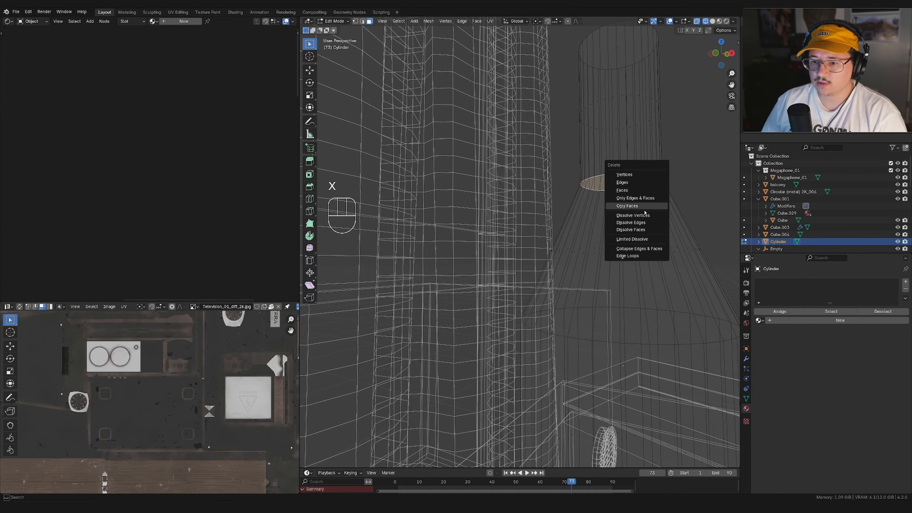
left_click(642, 206)
Step: Bevel the edge loops at the neck's base and the shoulder's lower end with 3 segments
left_click(712, 21)
scroll(640, 227, "down", 4)
middle_click_drag(641, 226, 616, 246)
key("2")
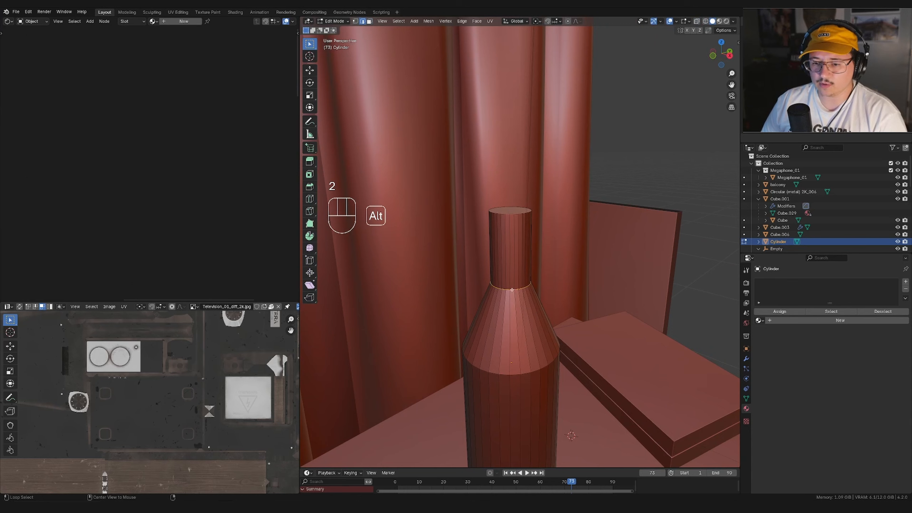
left_click(516, 375, "alt+shift")
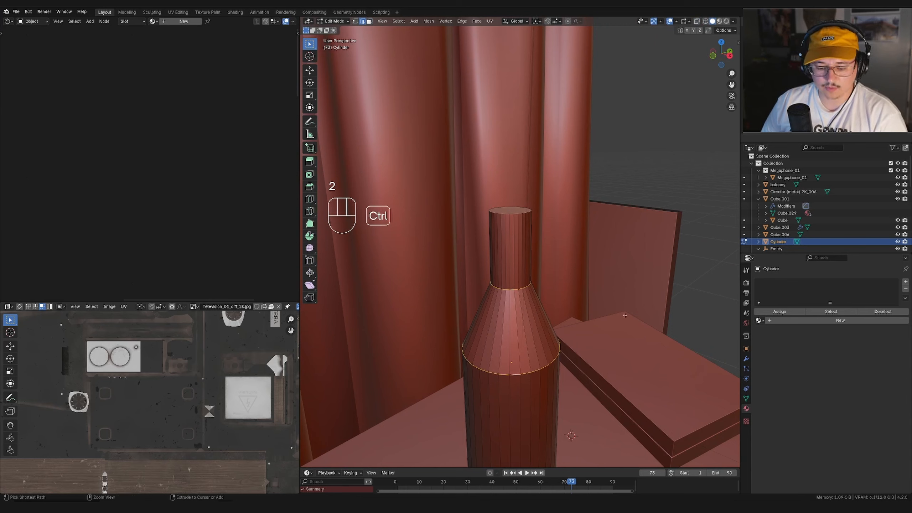
key("ctrl+b")
scroll(635, 321, "up", 2)
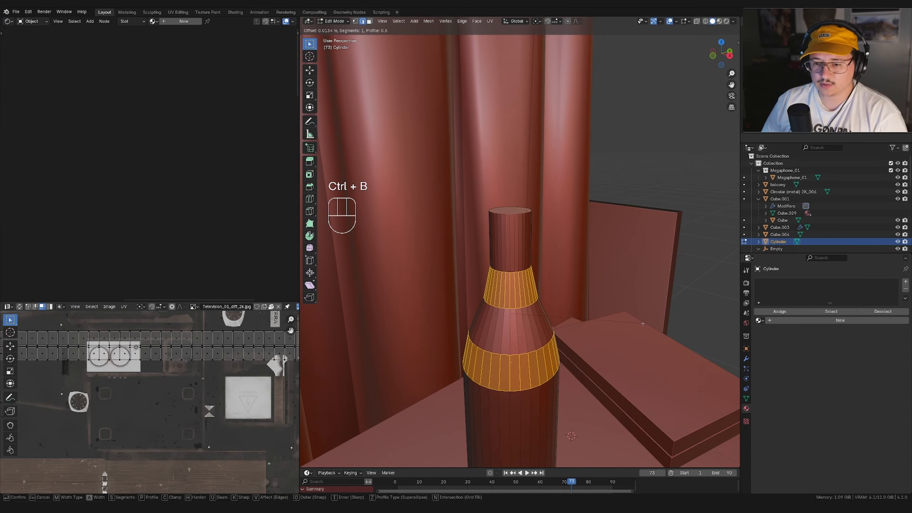
left_click(648, 329)
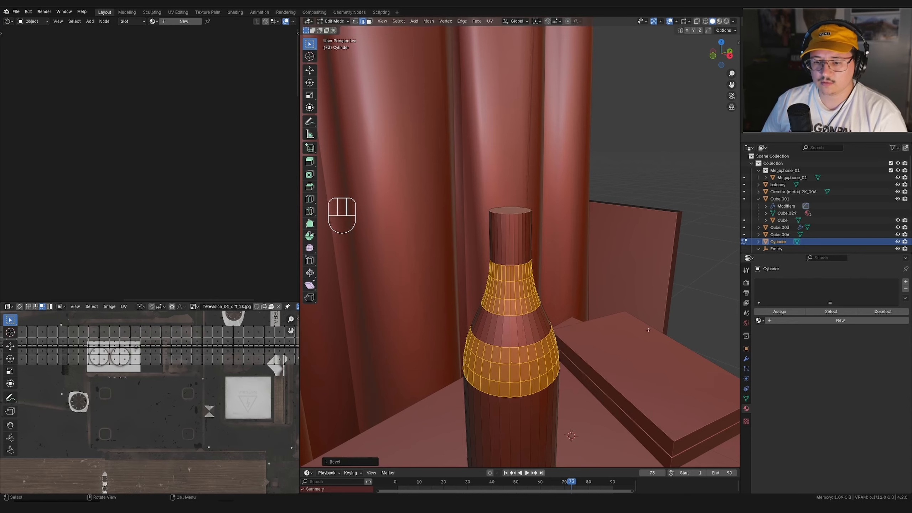
Step: Leave mesh editing and raise the whole bottle along Z above the bookshelf's top surface
scroll(648, 328, "down", 4)
middle_click_drag(648, 329, 595, 304)
key("Tab")
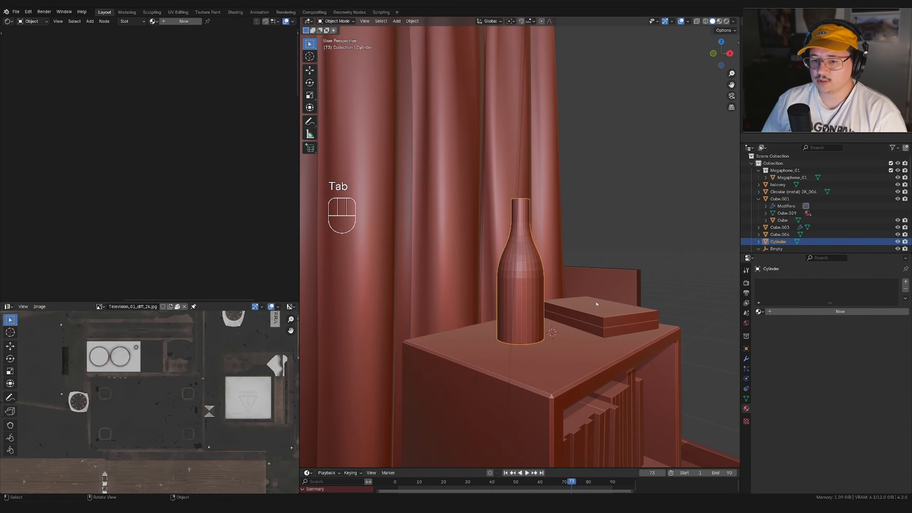
scroll(594, 303, "up", 2)
key("Tab")
key("Tab")
middle_click_drag(720, 305, 592, 288)
key("g")
key("z")
left_click(576, 288)
Step: Move the bottle's bottom face down along Z toward the bookshelf top to lengthen the body
scroll(578, 291, "up", 3)
key("Tab")
left_click(550, 301)
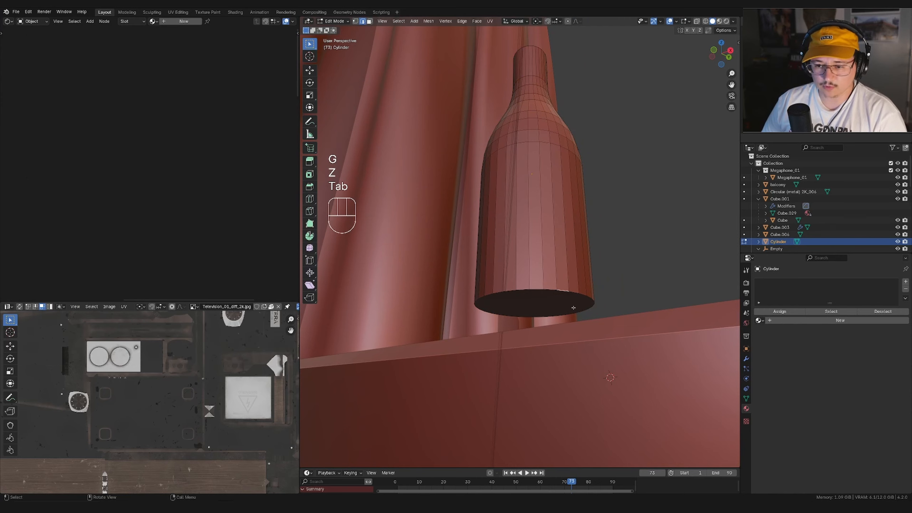
key("3")
left_click(539, 311)
middle_click_drag(648, 279, 645, 291)
key("g")
key("z")
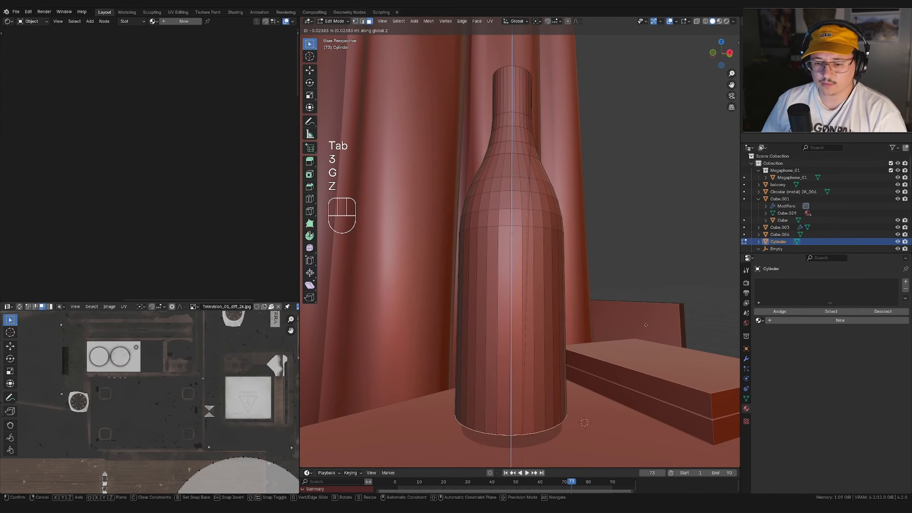
left_click(645, 338)
Step: Check the reference picture and give the rim of the bottle's bottom face a small bevel with 3 segments
scroll(645, 337, "down", 4)
middle_click_drag(645, 337, 616, 325)
scroll(616, 324, "up", 4)
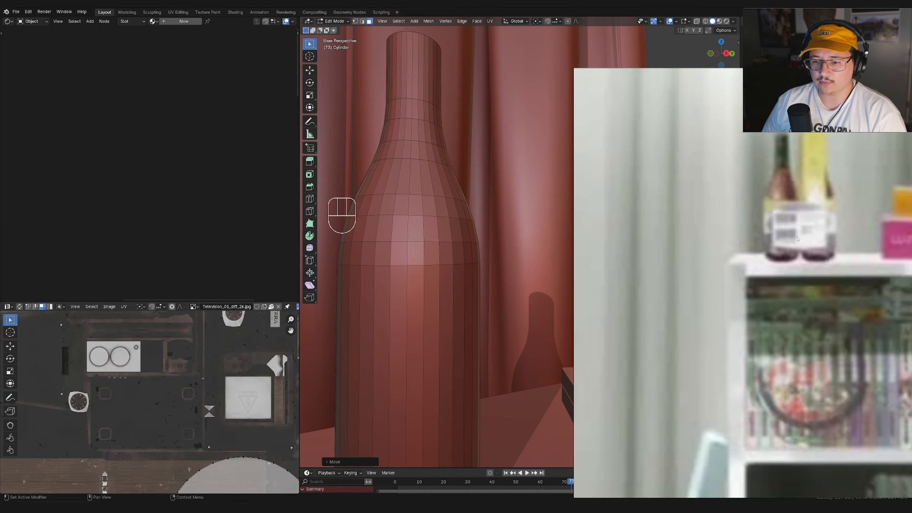
scroll(562, 316, "down", 4)
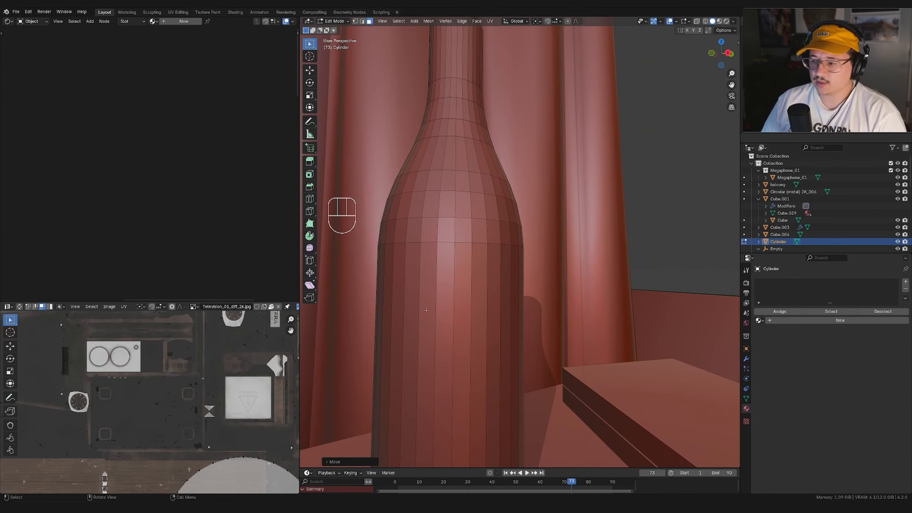
middle_click_drag(563, 324, 575, 314)
scroll(575, 313, "up", 3)
key("ctrl+b")
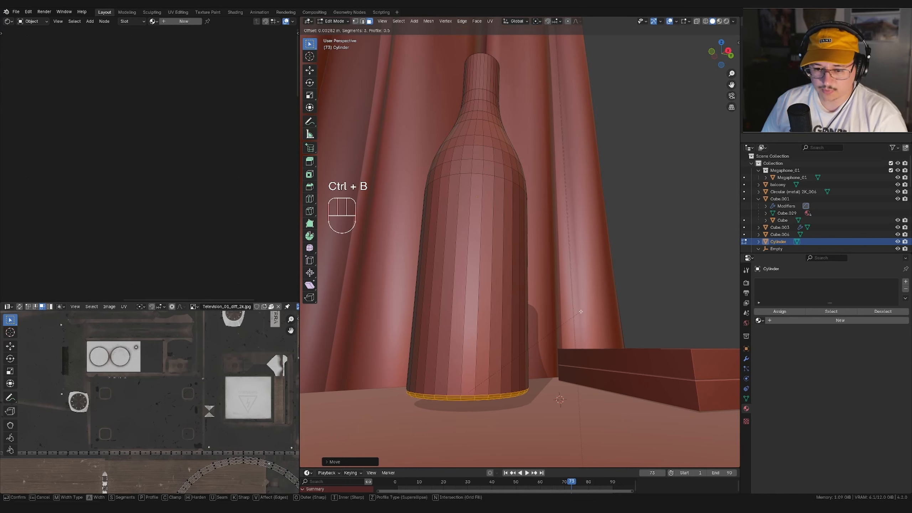
left_click(584, 306)
scroll(583, 307, "down", 3)
middle_click_drag(584, 306, 550, 249)
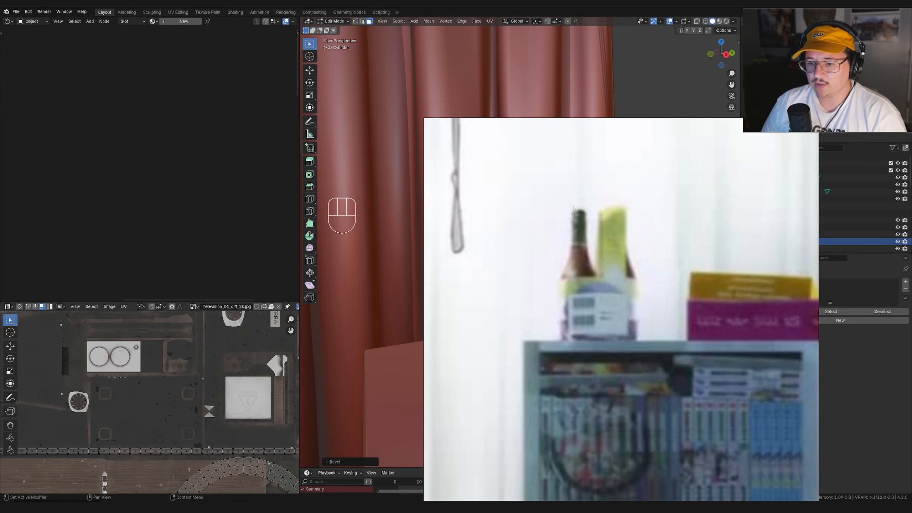
Step: Compare the bottle's neck and shoulder proportions with the bottles in the reference picture
key("alt+Tab")
scroll(486, 198, "up", 3)
middle_click_drag(486, 198, 586, 272, "shift")
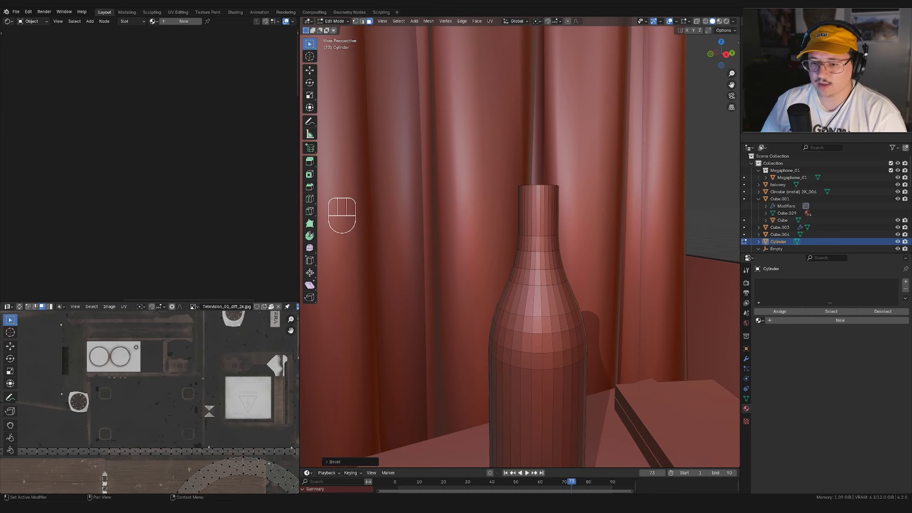
key("alt+Tab")
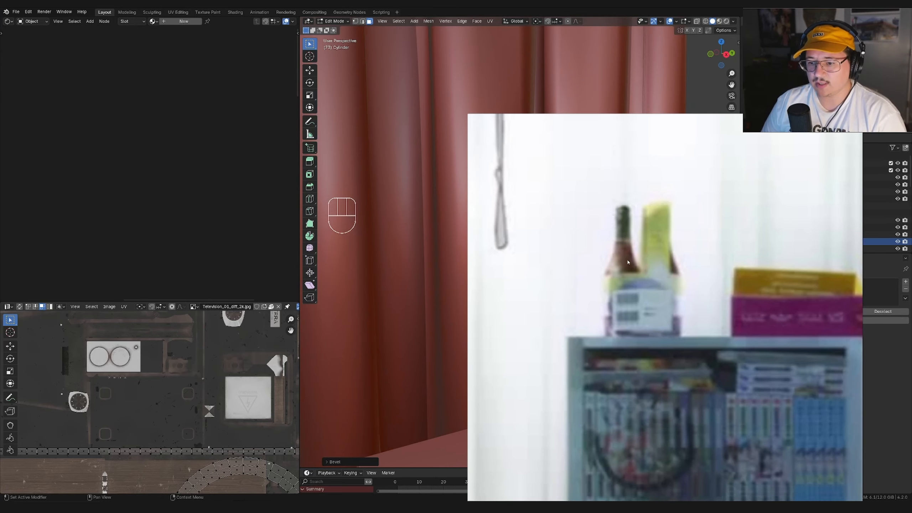
key("alt+Tab")
Step: Undo the last six edits to the bottle mesh
key("ctrl+z")
key("ctrl+z")
key("ctrl+z")
key("ctrl+z")
key("ctrl+z")
key("ctrl+z")
Step: Adjust the height of the neck's top face along Z to lengthen the bottle neck
key("3")
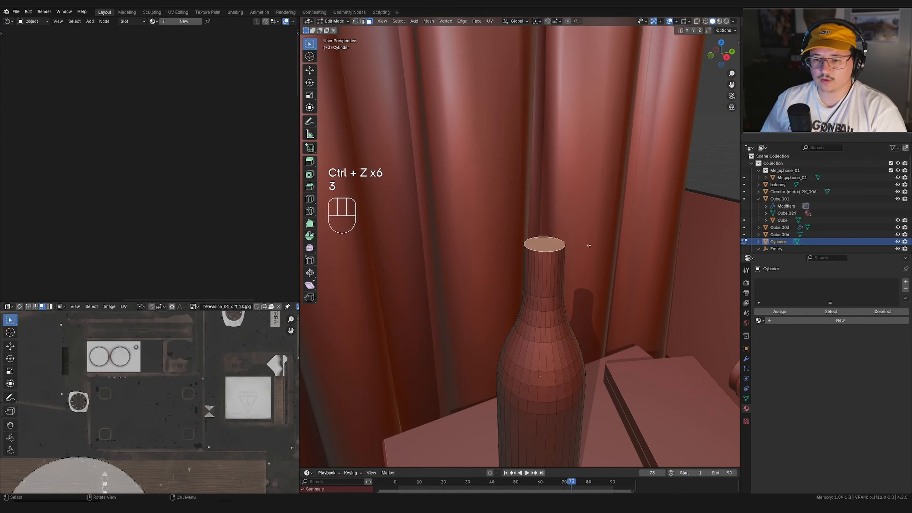
key("g")
key("z")
left_click(589, 222)
scroll(574, 230, "down", 2)
middle_click_drag(590, 222, 591, 270)
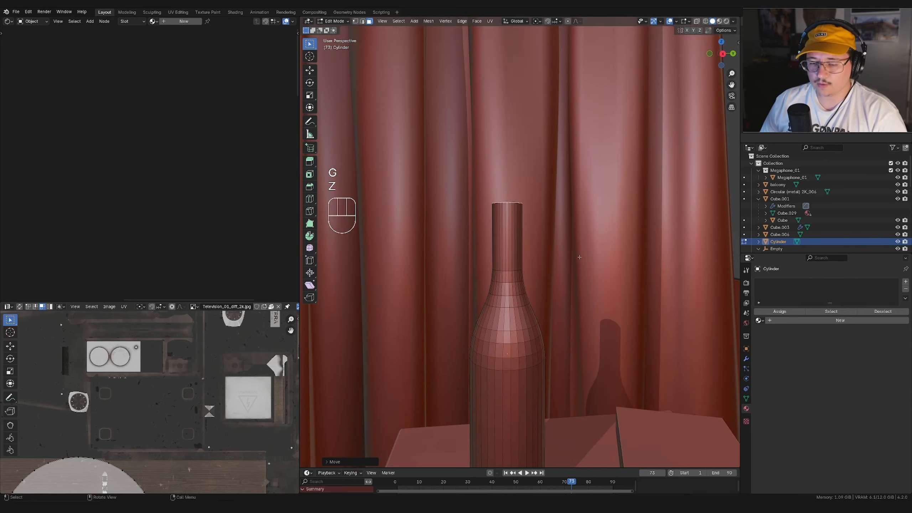
scroll(587, 270, "up", 2)
key("g")
key("z")
left_click(585, 273)
Step: Check the bottle's mouth in the reference picture and extrude the neck's top face upward twice, forming a band and a shorter rim
key("alt+Tab")
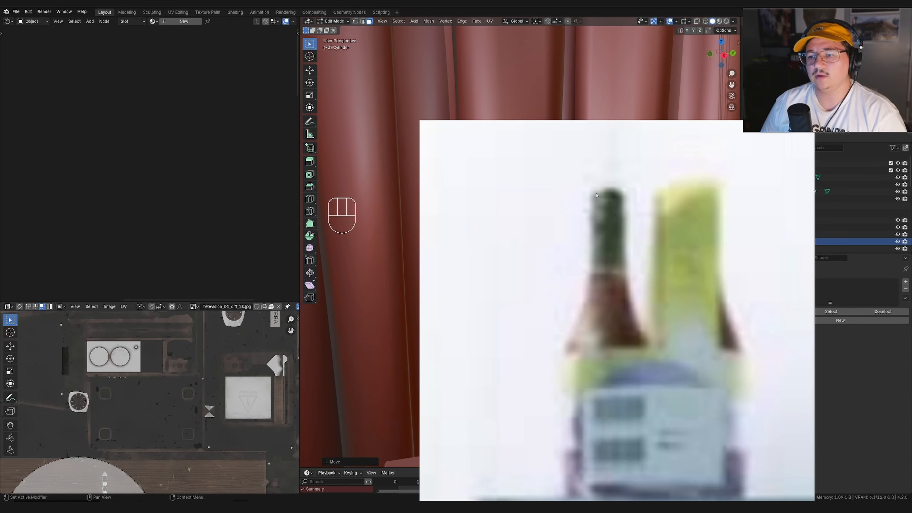
key("alt+Tab")
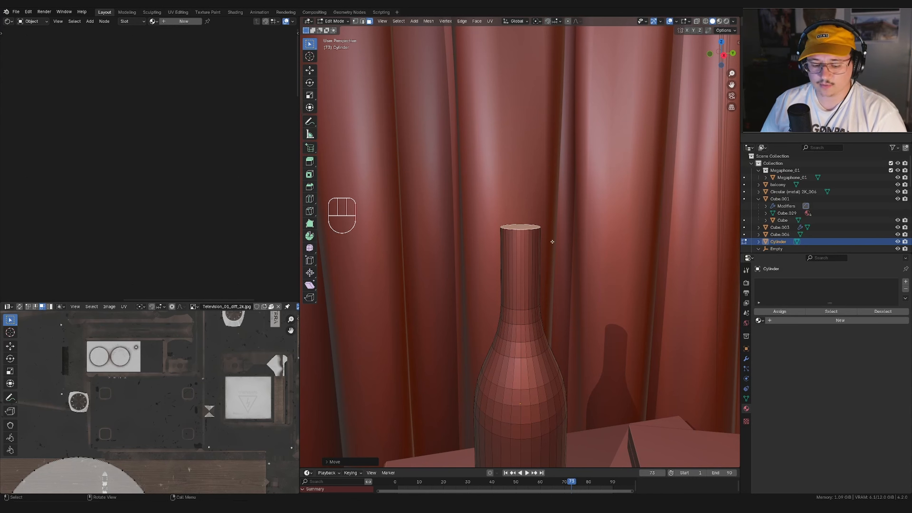
key("g")
key("z")
key("e")
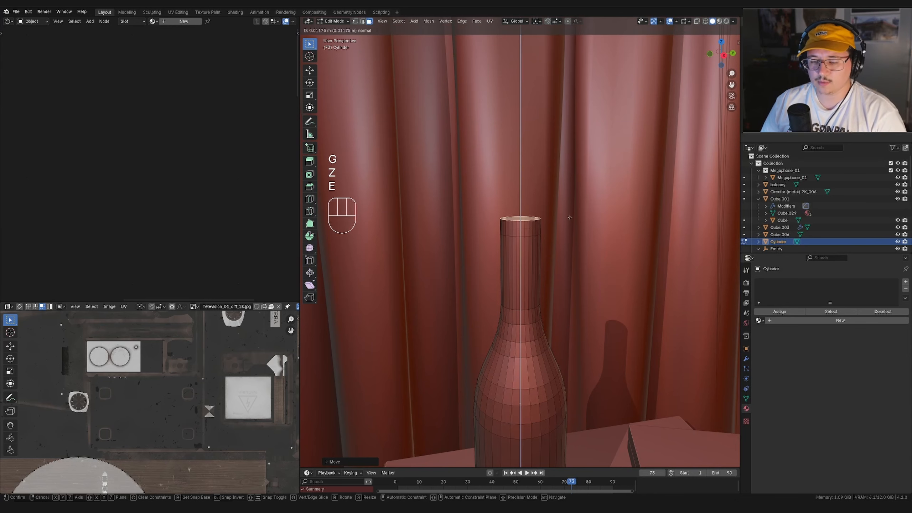
left_click(569, 209)
key("e")
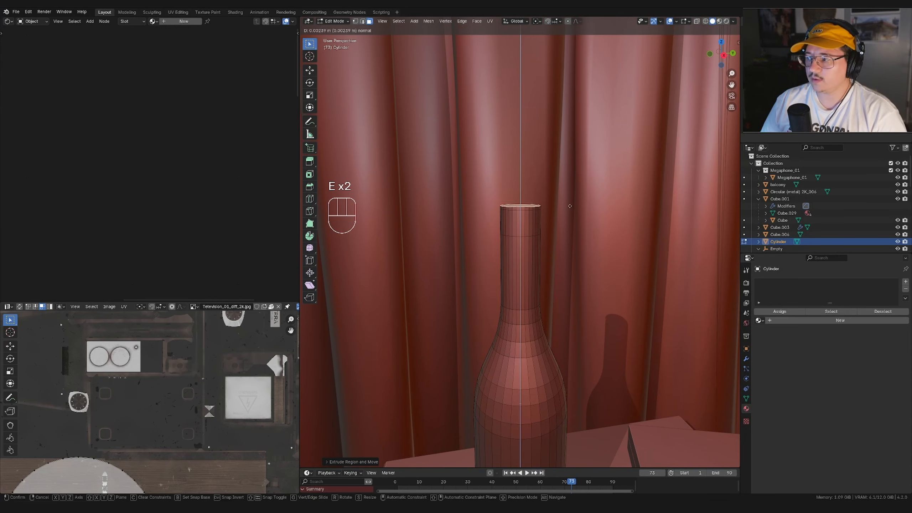
left_click(531, 216)
Step: Add one loop cut in the top rim and another in the neck, slid close beneath the extruded band
left_click(524, 222, "alt")
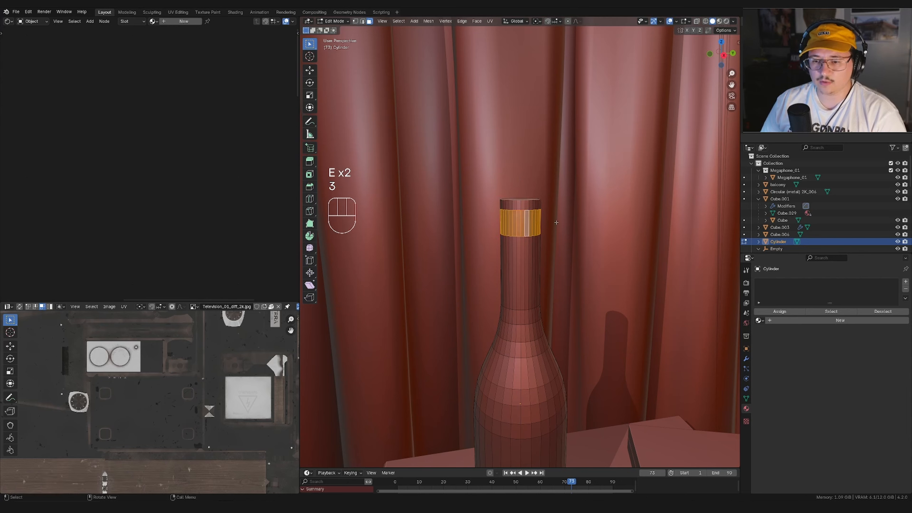
key("ctrl+r")
left_click(527, 206)
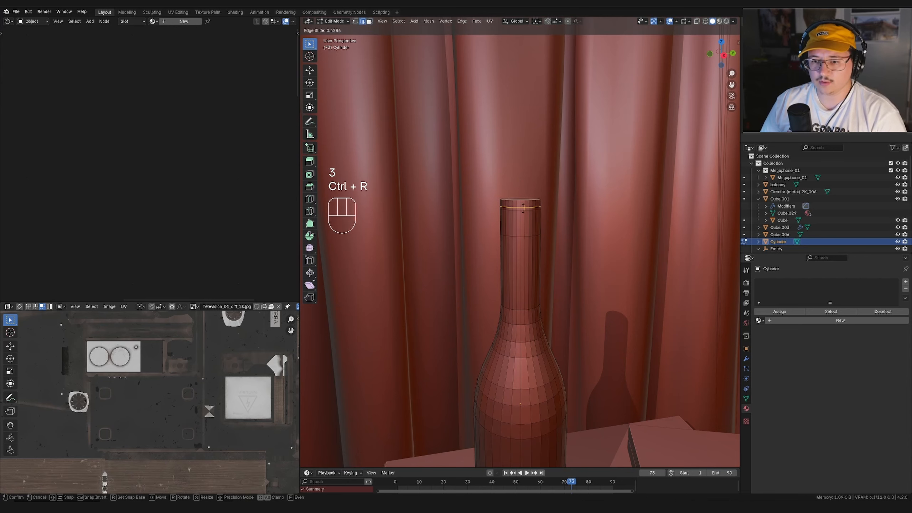
left_click(528, 208)
key("ctrl+r")
left_click(528, 251)
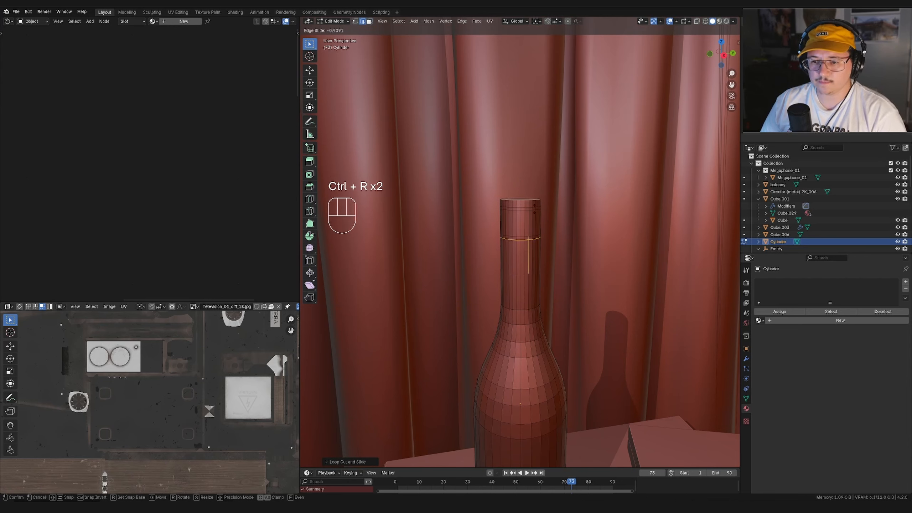
left_click(533, 212)
Step: Select the face ring of the band below the rim and scale it slightly outward, excluding Z
key("3")
left_click(533, 217, "alt")
key("s")
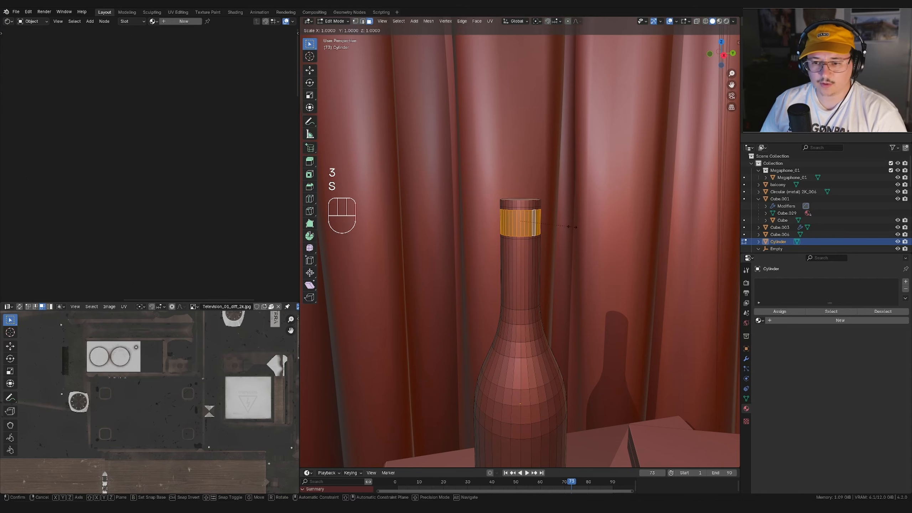
key("shift+z")
left_click(589, 232)
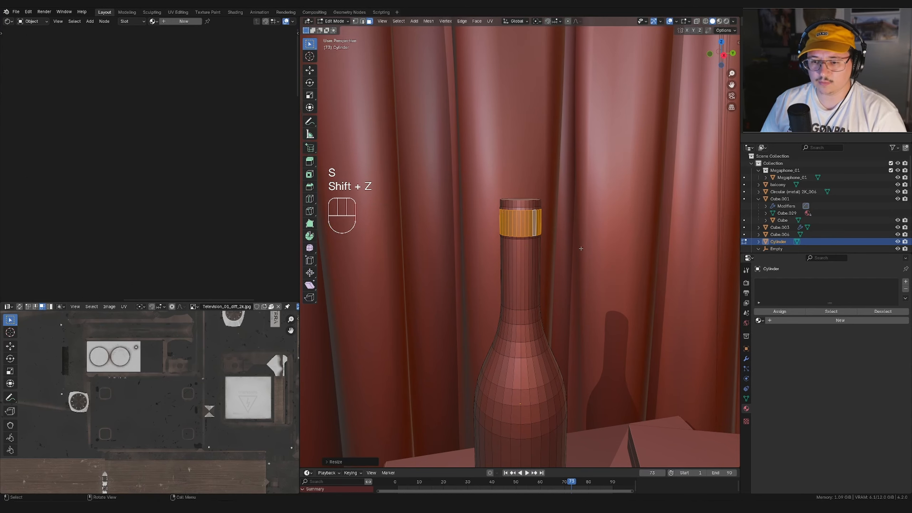
Step: Bevel the edge of the bottle's top face slightly with 1 segment and leave mesh editing
middle_click_drag(580, 249, 610, 316)
key("Tab")
key("Tab")
key("ctrl+b")
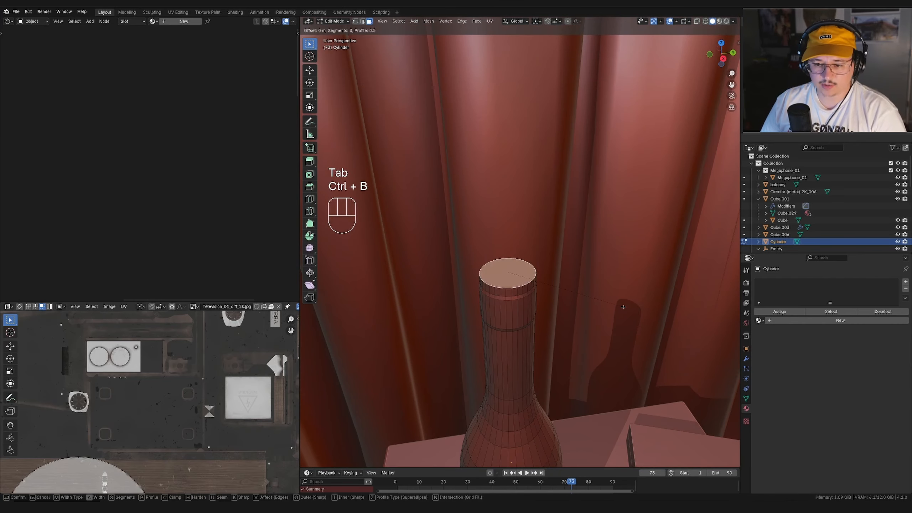
scroll(635, 312, "down", 1)
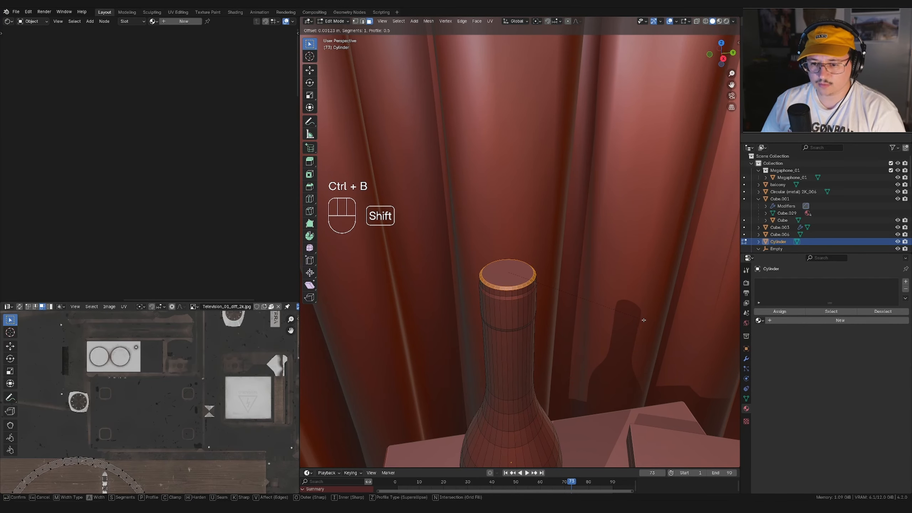
left_click(644, 320, "shift")
middle_click_drag(643, 320, 635, 304)
key("Tab")
Step: Move the bottle along negative Y on the bookshelf top, away from the stack of magazines
scroll(622, 311, "down", 3)
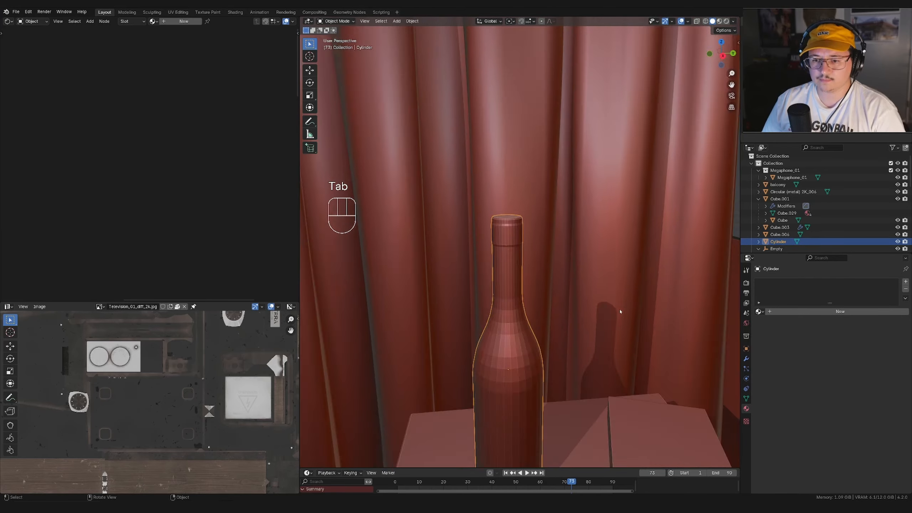
key("g")
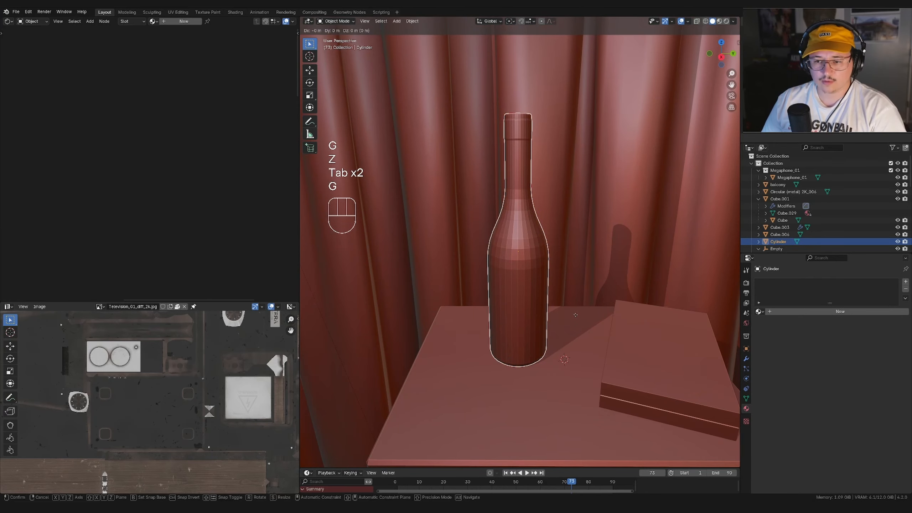
key("y")
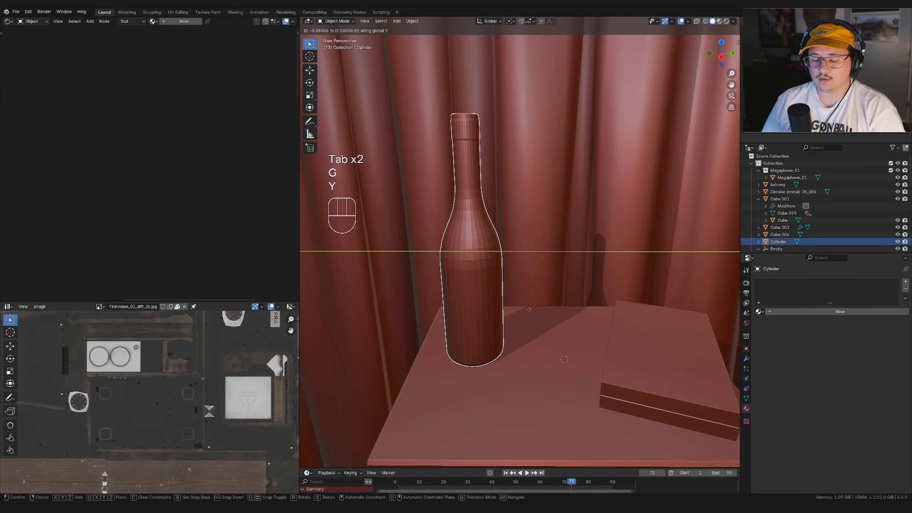
left_click(534, 312)
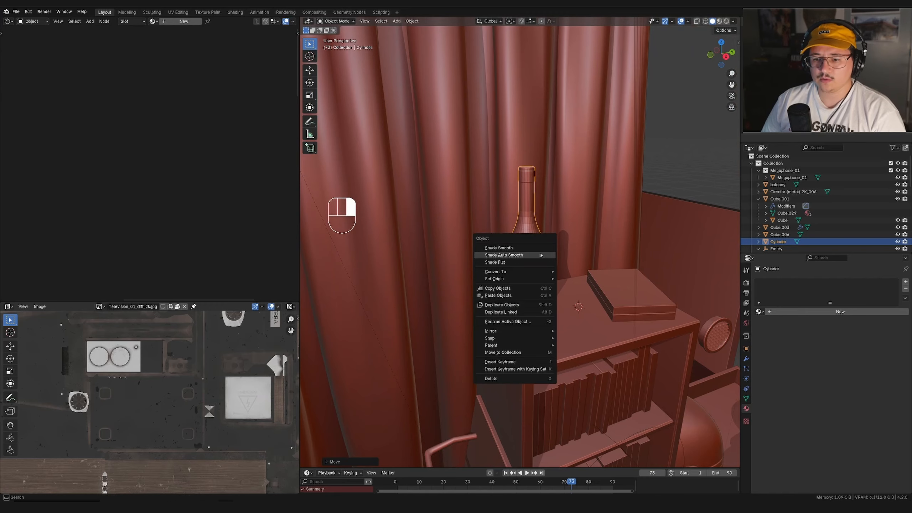
Step: Apply Shade Auto Smooth to the bottle and inspect its surface
left_click(540, 254)
middle_click_drag(540, 255, 556, 243)
middle_click_drag(539, 239, 548, 253)
scroll(547, 253, "up", 3)
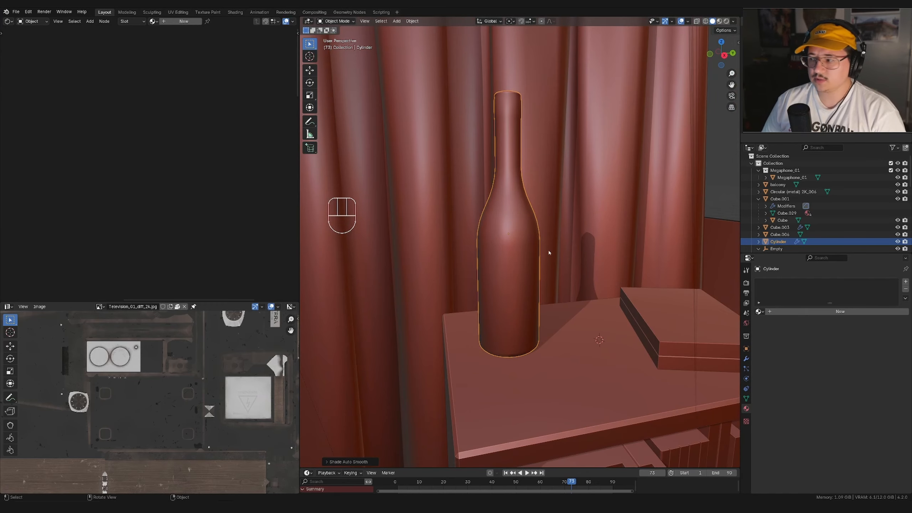
Step: Mark the upper and lower edge loops of the bottle's neck band as sharp and check the shading in object mode
scroll(517, 144, "up", 4)
key("Tab")
key("2")
left_click(516, 147, "alt")
middle_click_drag(580, 153, 589, 136)
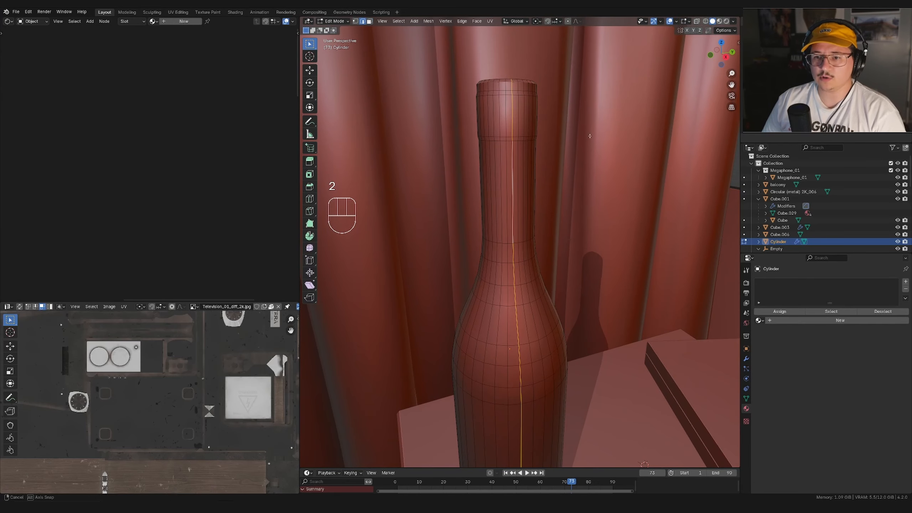
left_click(515, 141, "alt")
left_click(515, 91, "alt+shift")
right_click_drag(516, 90, 485, 251)
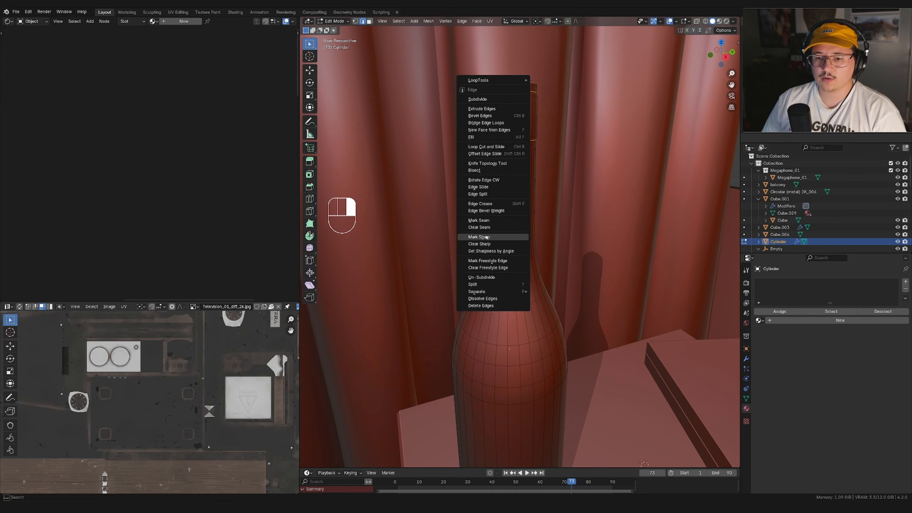
left_click(483, 237)
key("Tab")
mouse_move(529, 233)
middle_mouse_down()
mouse_move(525, 254)
mouse_move(545, 233)
middle_mouse_up()
scroll(545, 233, "down", 5)
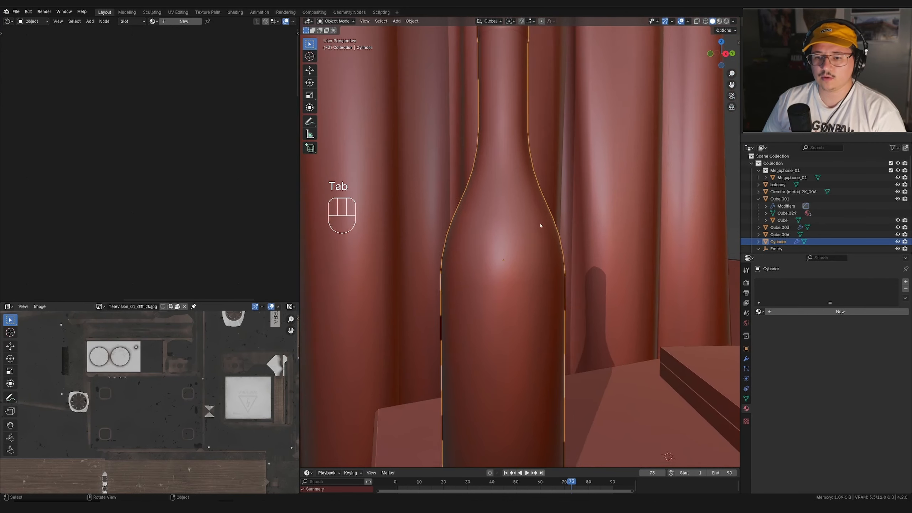
Step: Grow the selection from the bottle's top face down to the bottom of the neck band and lower it along Z
key("Tab")
middle_click_drag(518, 189, 531, 235)
key("3")
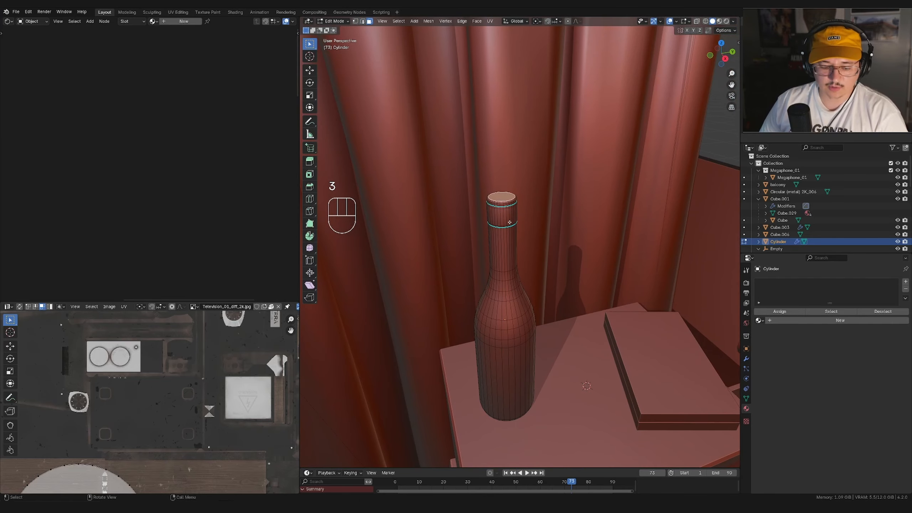
key("ctrl+KP_Add")
key("ctrl+KP_Add")
key("ctrl+KP_Add")
key("ctrl+KP_Add")
key("ctrl+KP_Add")
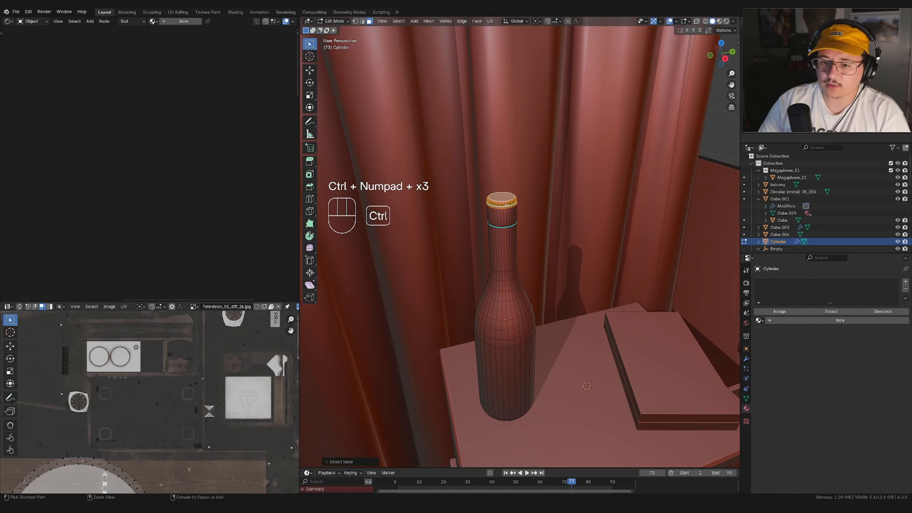
key("ctrl+KP_Add")
key("ctrl+KP_Subtract")
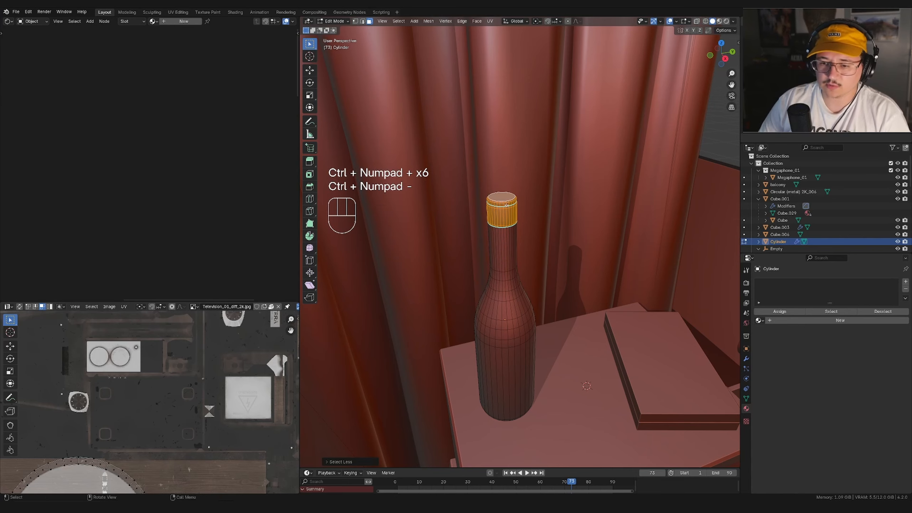
middle_click_drag(507, 205, 521, 227)
key("g")
key("z")
left_click(523, 226)
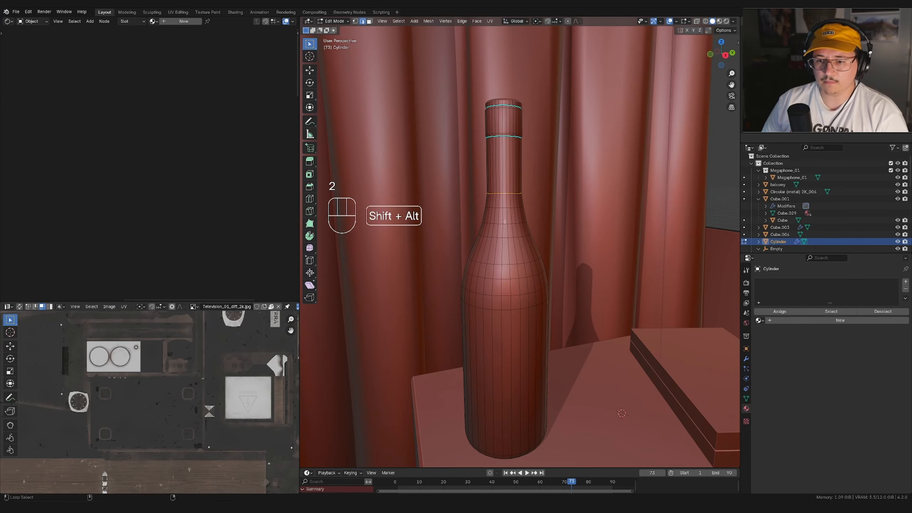
Step: Remove the edge loops at the neck base and upper shoulder, and slightly bevel the sharp loop below the neck band
left_click(505, 223, "alt+shift")
left_click(506, 236, "alt+shift")
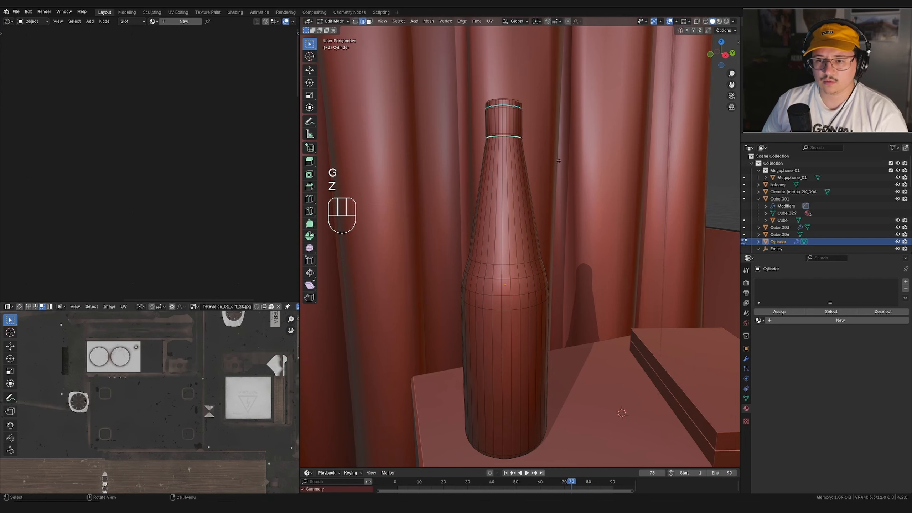
key("ctrl+b")
left_click(557, 161)
Step: Select the lower loop of the new bevel and move it down along Z to form the base of the neck
scroll(525, 181, "up", 1)
middle_click_drag(522, 183, 521, 217, "shift")
key("2")
left_click(499, 214, "alt")
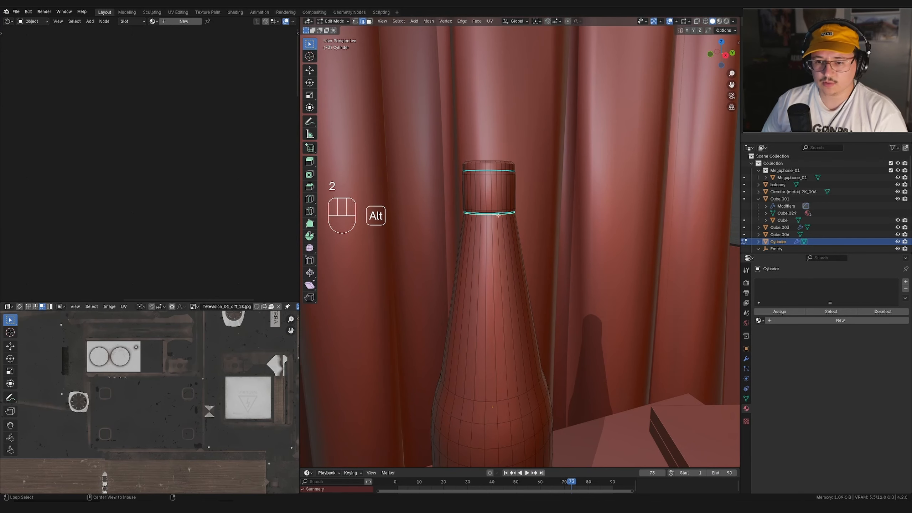
key("g")
key("z")
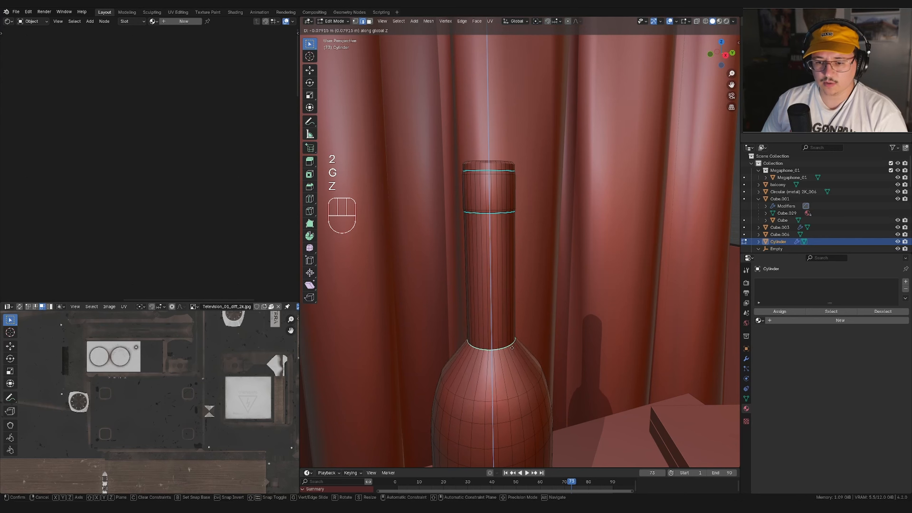
left_click(513, 350)
middle_click_drag(512, 350, 582, 259, "shift")
scroll(524, 279, "down", 4)
key("g")
key("z")
left_click(597, 256)
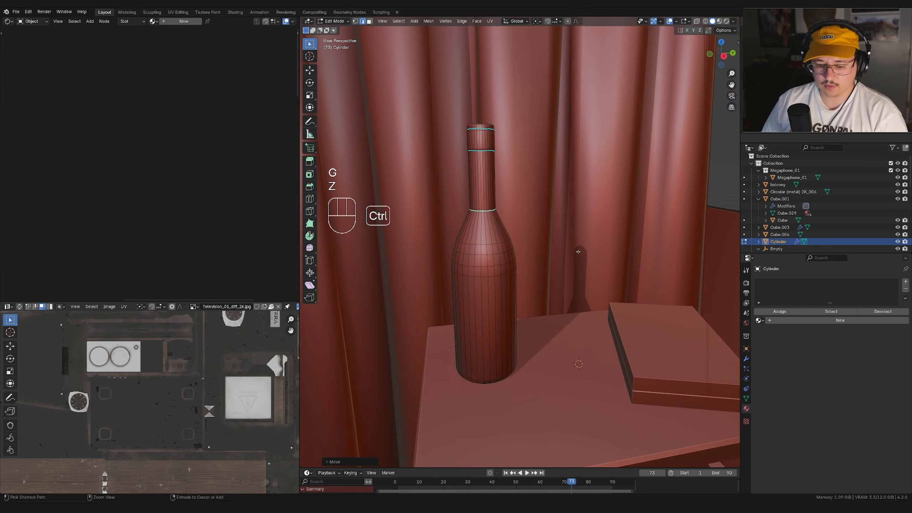
Step: Bevel the edge loop at the neck base widely with several segments to round its transition into the shoulder
key("ctrl+b")
scroll(584, 261, "up", 1)
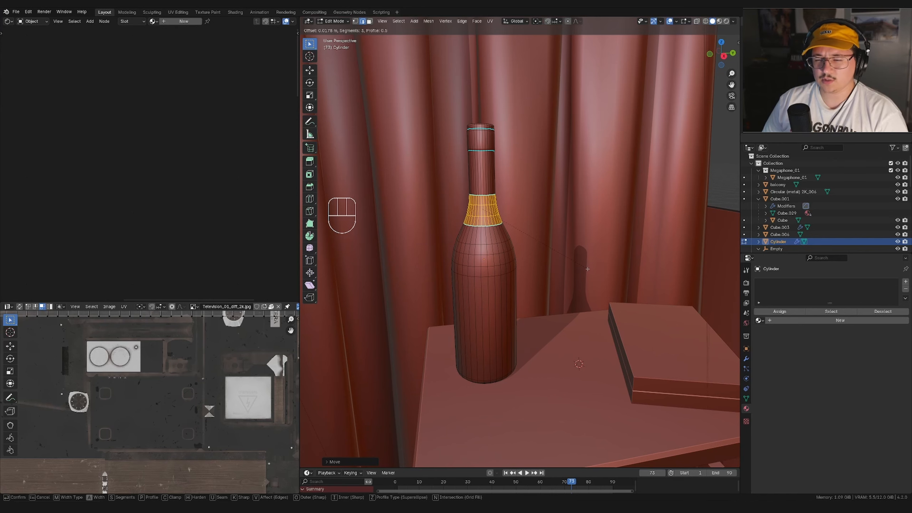
left_click(587, 270)
Step: Clear the sharp marks from the beveled neck transition, leave mesh editing and inspect the bottle
scroll(538, 248, "up", 3)
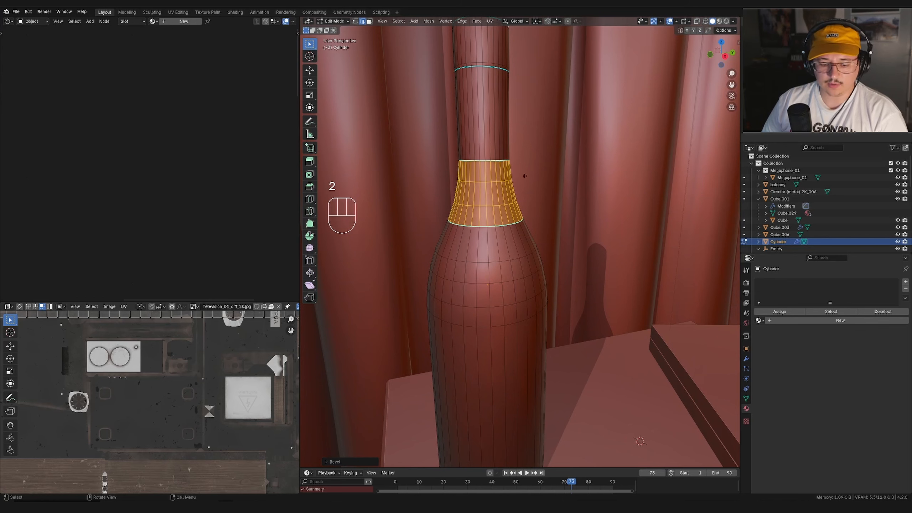
right_click(485, 191)
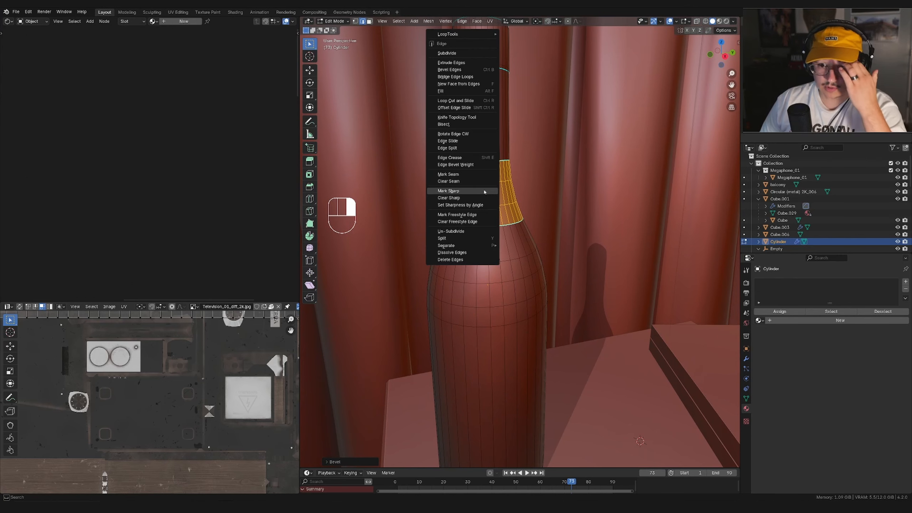
key("Tab")
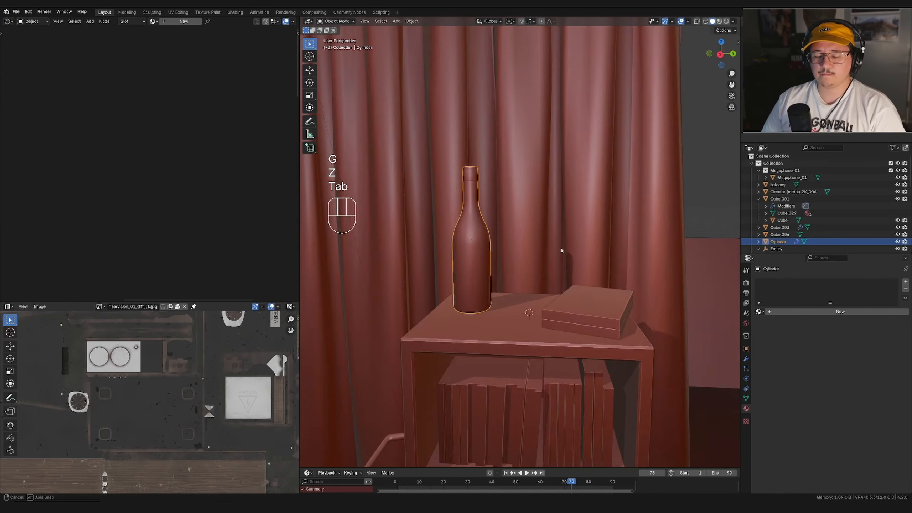
scroll(562, 253, "up", 2)
middle_click_drag(562, 253, 530, 288)
scroll(558, 279, "up", 2)
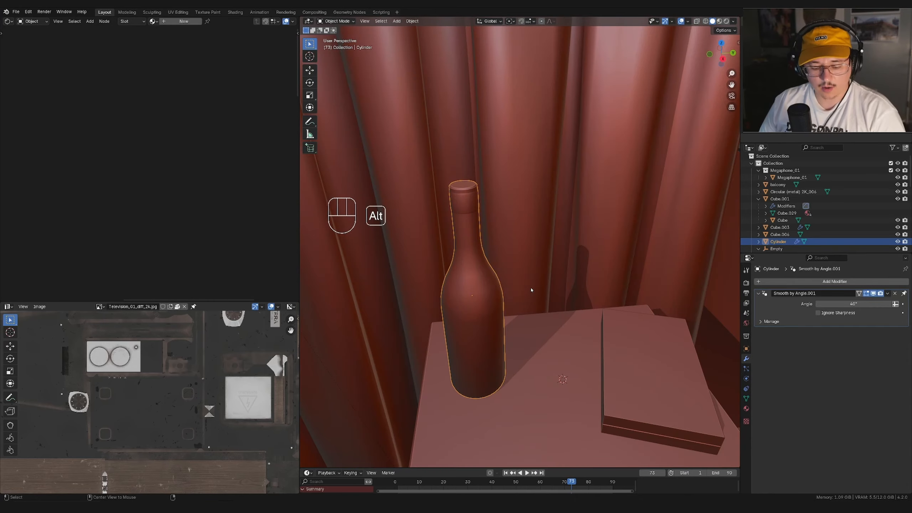
Step: Create a linked duplicate of the bottle and place it beside the original along the Y axis
key("alt+d")
key("y")
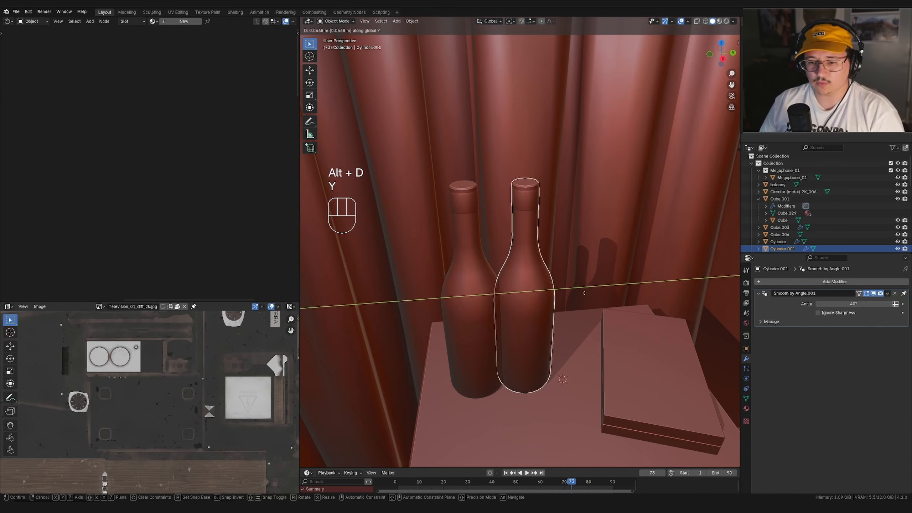
left_click(604, 298)
scroll(518, 302, "down", 4)
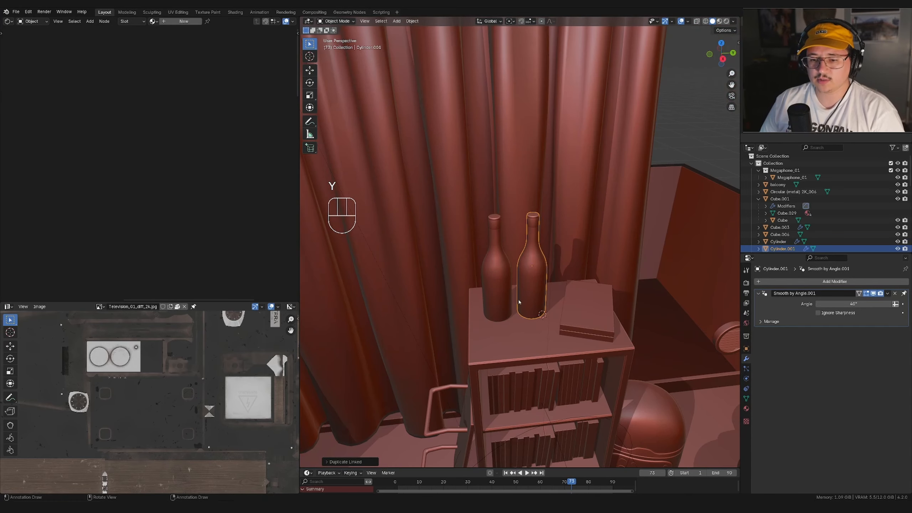
Step: Select both bottles and move them across the bookshelf top towards its front edge, excluding Z
left_click(493, 283, "shift")
middle_click_drag(636, 298, 631, 297)
key("g")
key("shift+z")
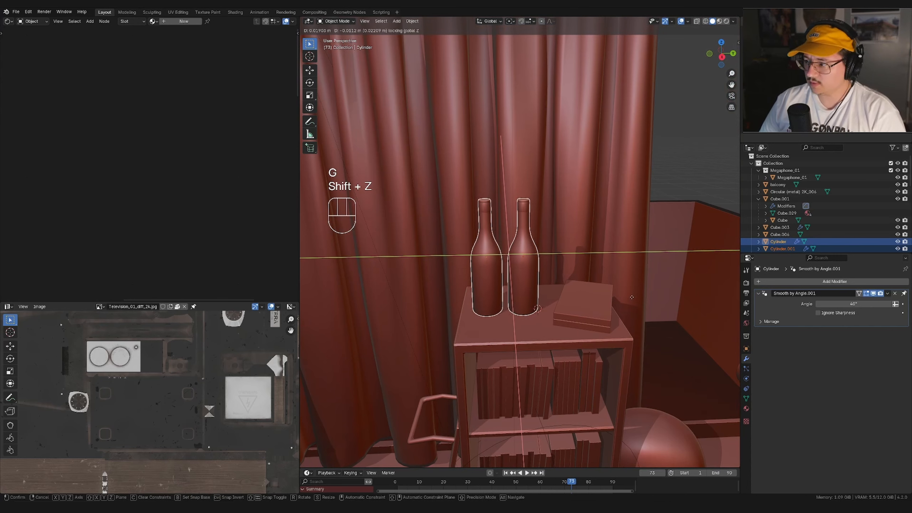
left_click(595, 297)
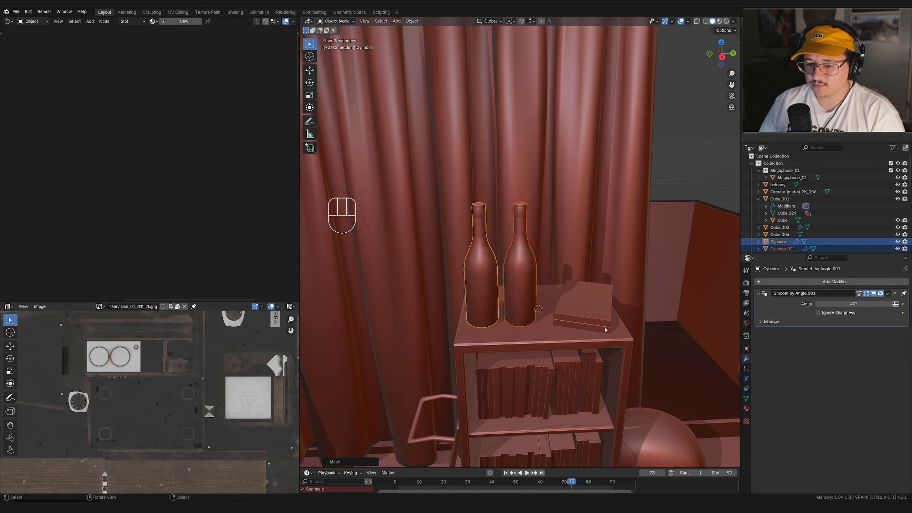
middle_click_drag(518, 294, 536, 284)
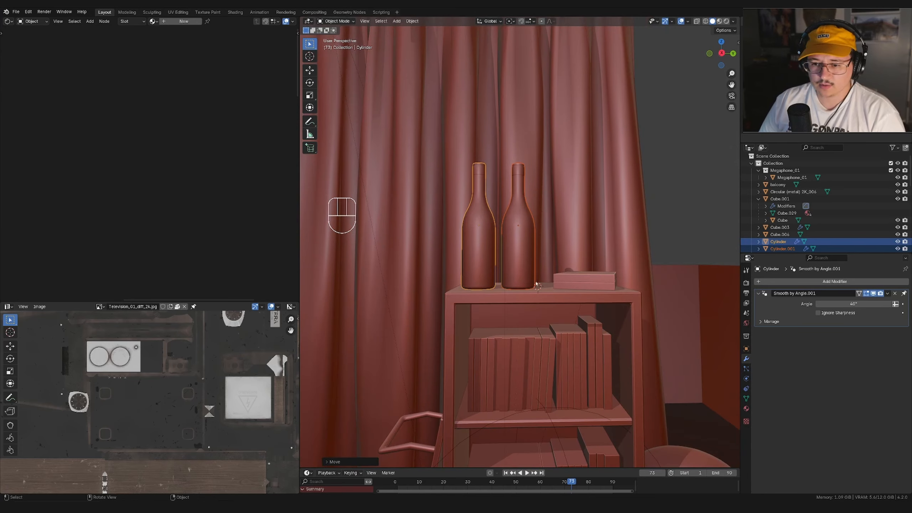
Step: Scale both bottles down and lower them along Z onto the bookshelf top, adjusting their position
key("s")
left_click(595, 284)
key("g")
key("z")
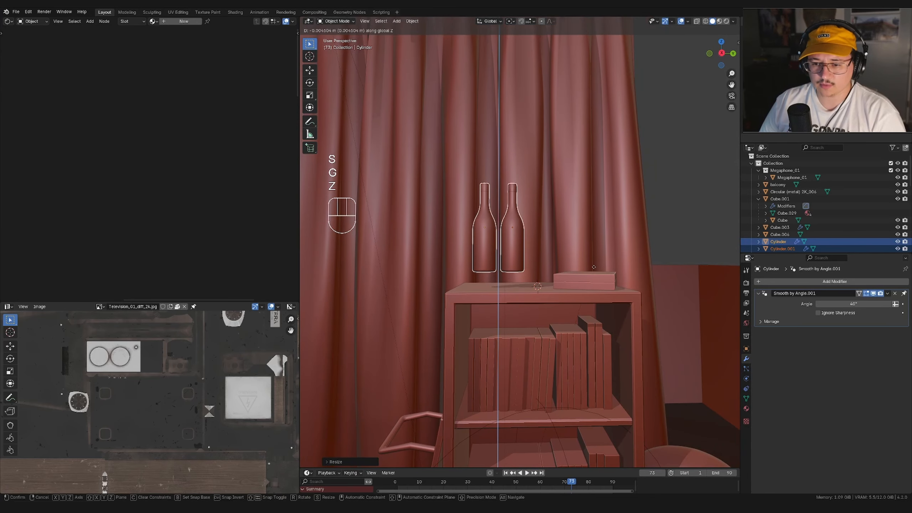
left_click(595, 281)
middle_click_drag(595, 281, 581, 336)
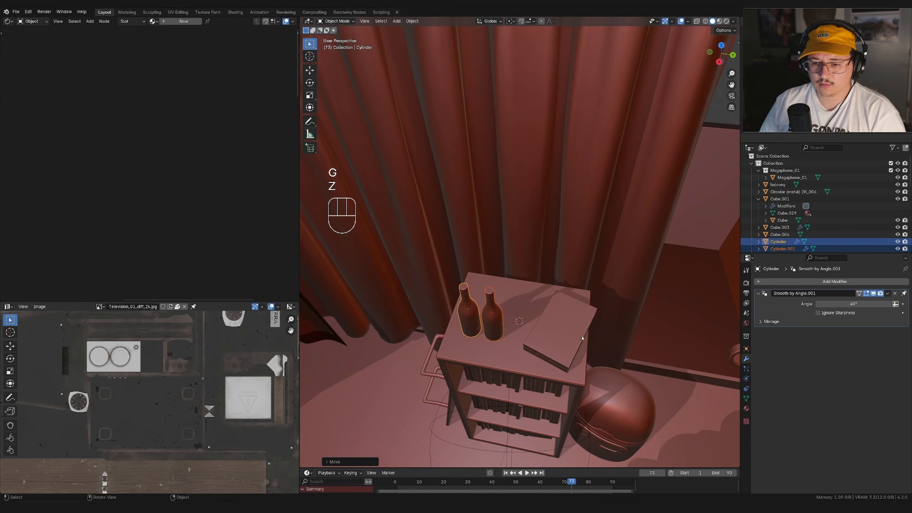
key("g")
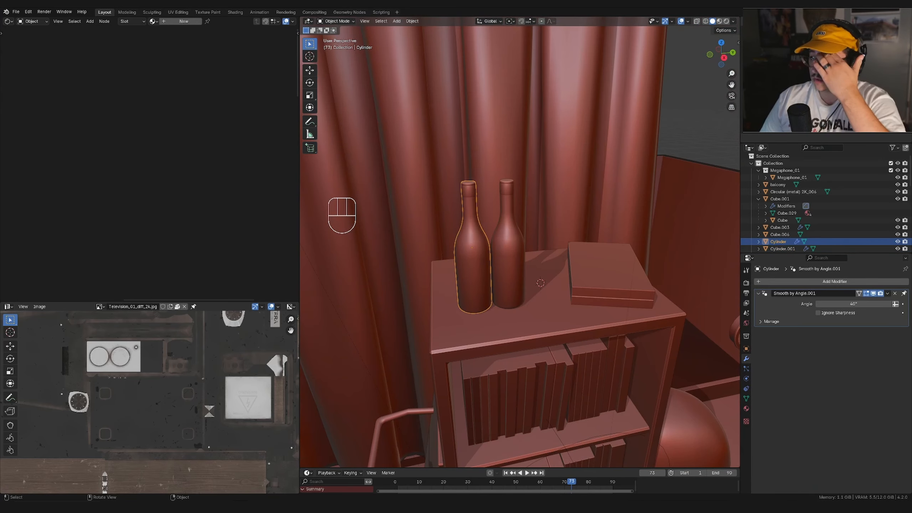
Step: Examine the bottles on top of the bookshelf in the anime room reference pictures
right_click_drag(911, 247, 589, 252)
scroll(588, 252, "up", 5)
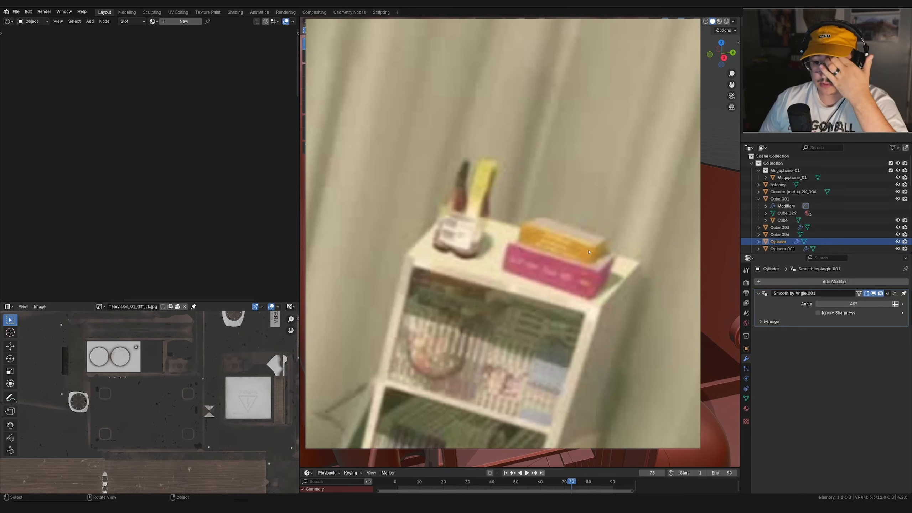
scroll(449, 211, "down", 10)
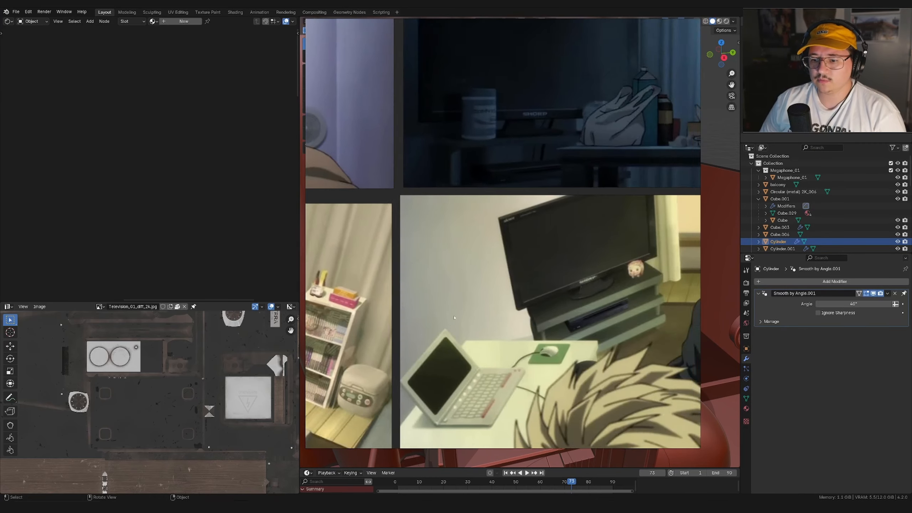
scroll(558, 254, "up", 8)
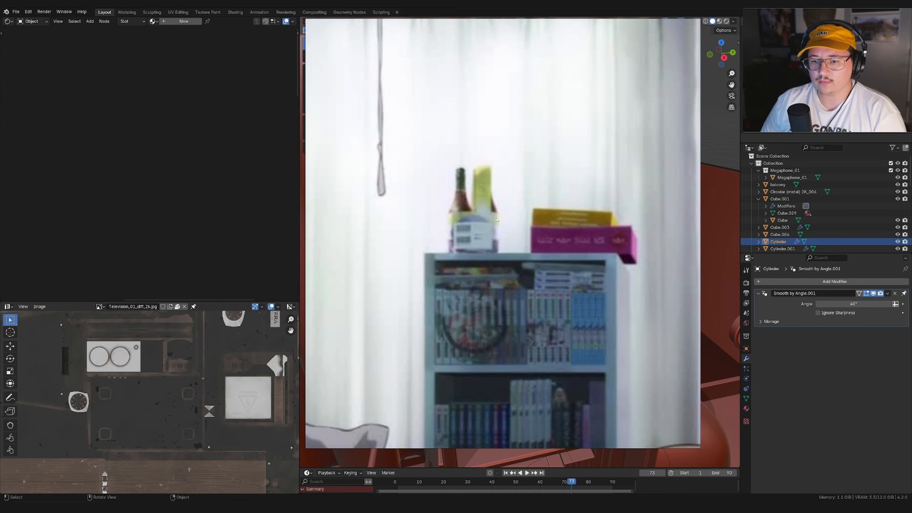
scroll(497, 236, "up", 4)
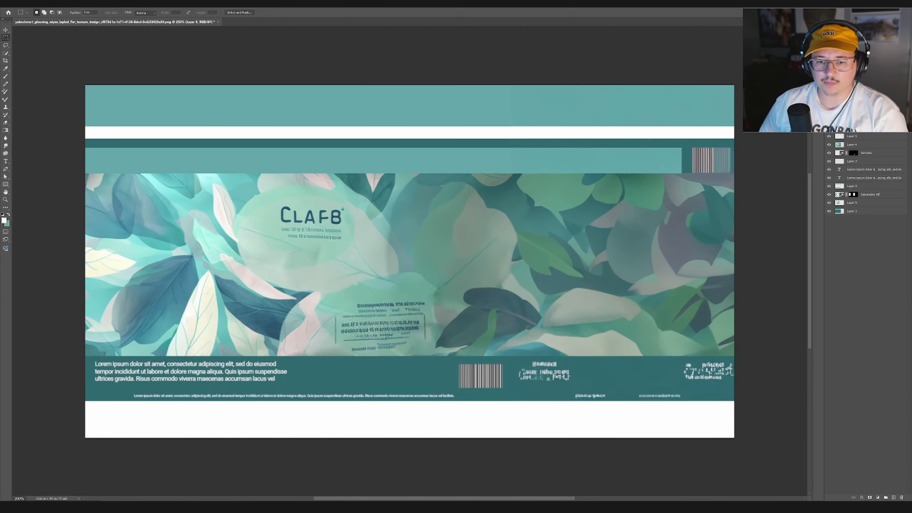
Step: In the wipes label document in Photoshop, add a new layer and hide all the layers
scroll(550, 214, "down", 1)
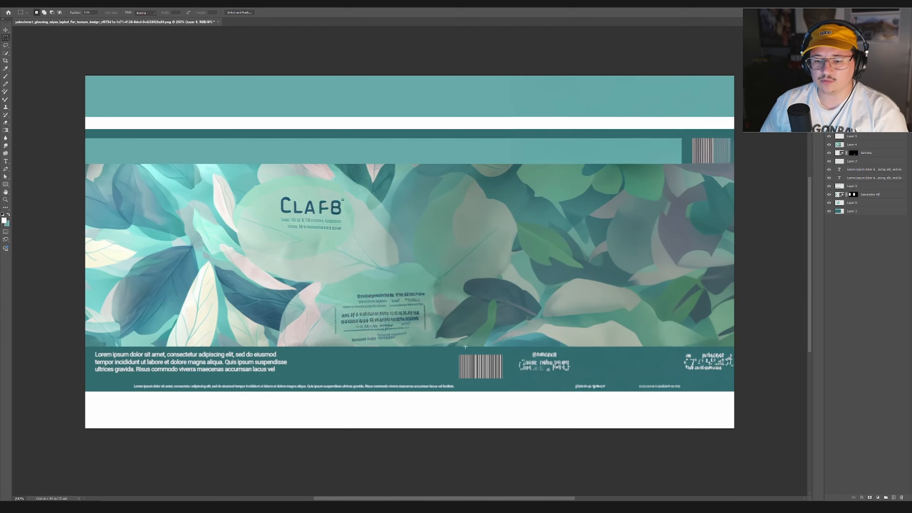
left_click(894, 497)
scroll(409, 248, "down", 1)
scroll(409, 247, "right", 2)
key("ctrl+alt+a")
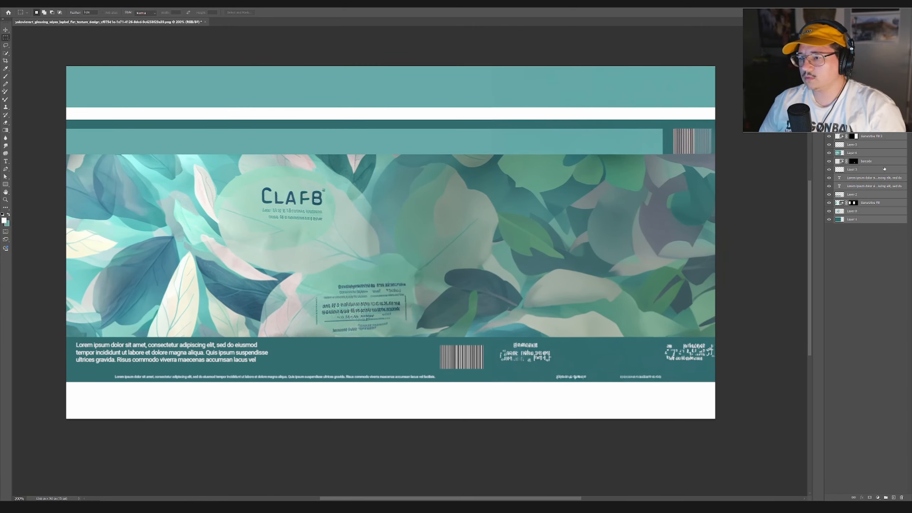
left_click_drag(833, 207, 831, 220)
left_click(873, 294)
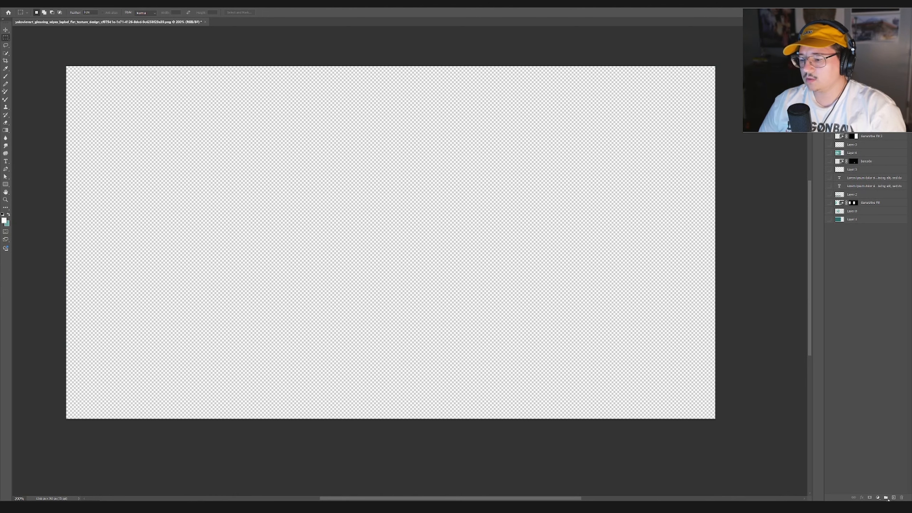
Step: Generate a small barcode with Generative Fill on the empty canvas, using the prompt "barcode"
key("ctrl+minus")
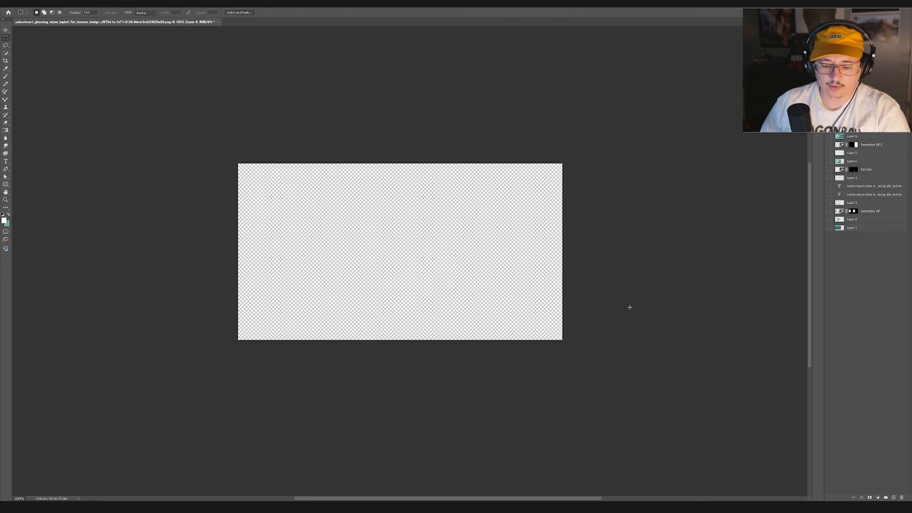
left_click_drag(490, 198, 444, 223)
right_click(469, 218)
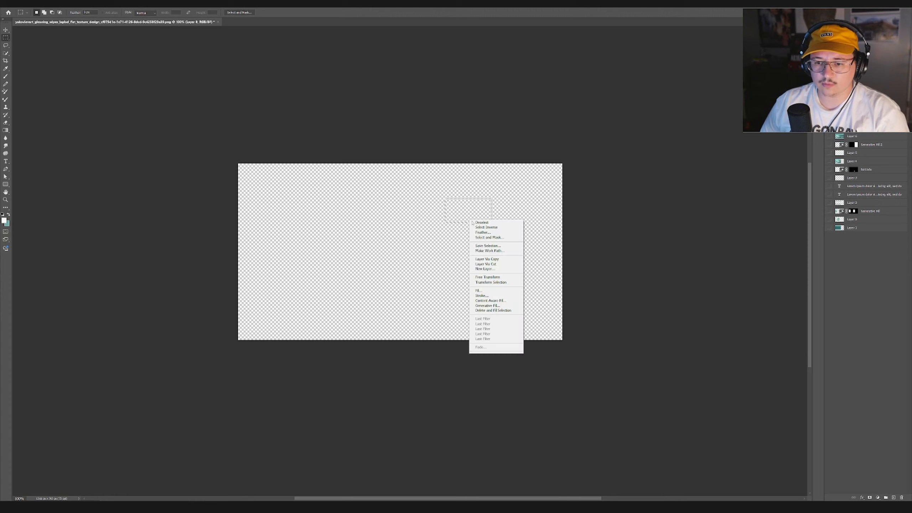
left_click(495, 306)
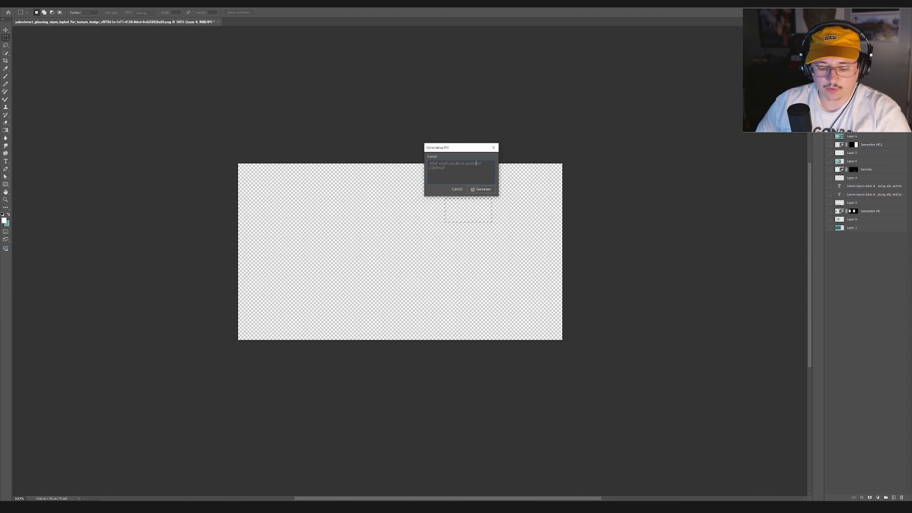
type("barcode")
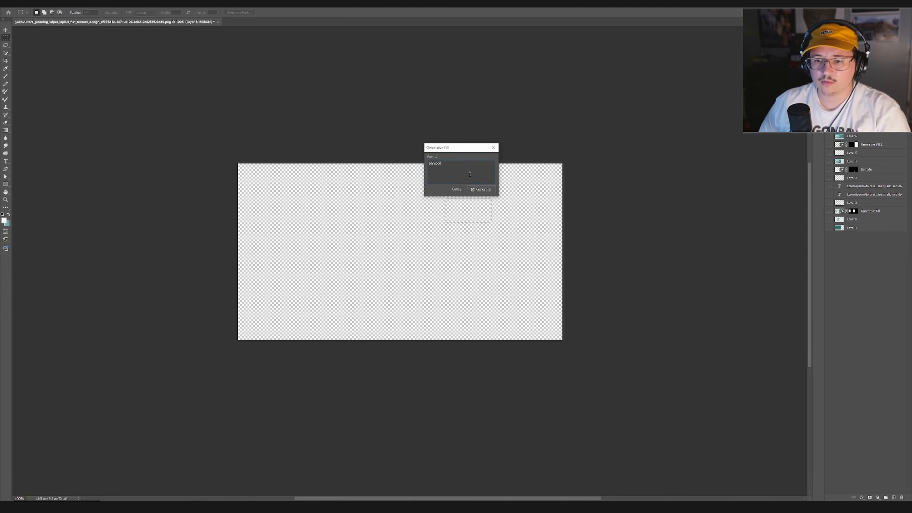
left_click(482, 189)
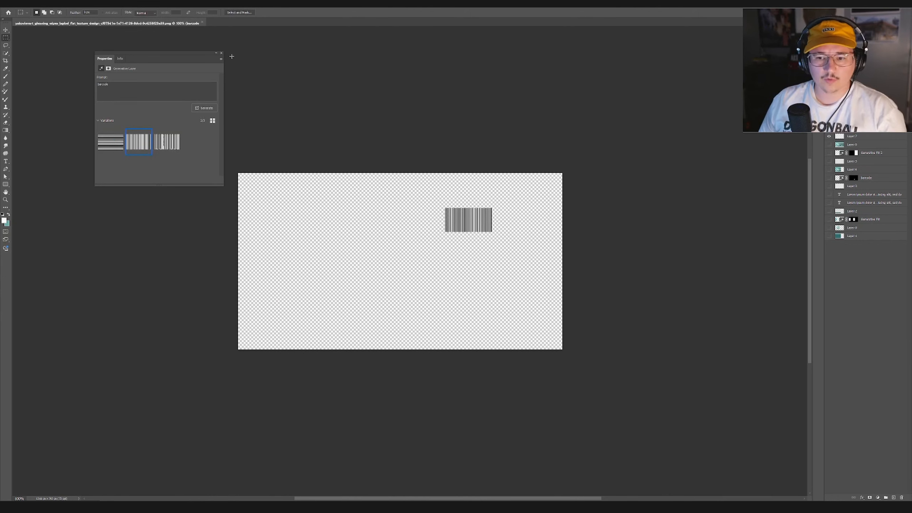
left_click(221, 53)
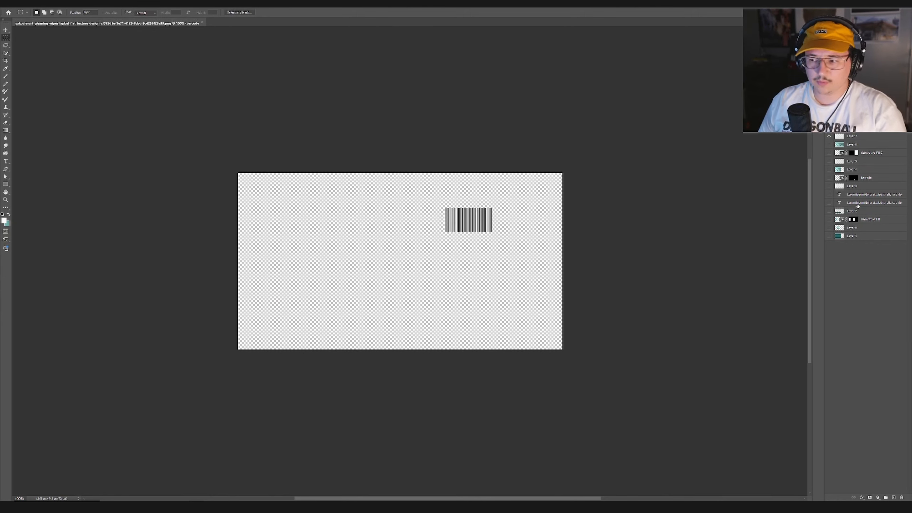
Step: Add a second barcode and position it directly below the first one
key("ctrl+v")
key("ctrl+t")
left_click_drag(408, 258, 474, 252)
key("Return")
key("m")
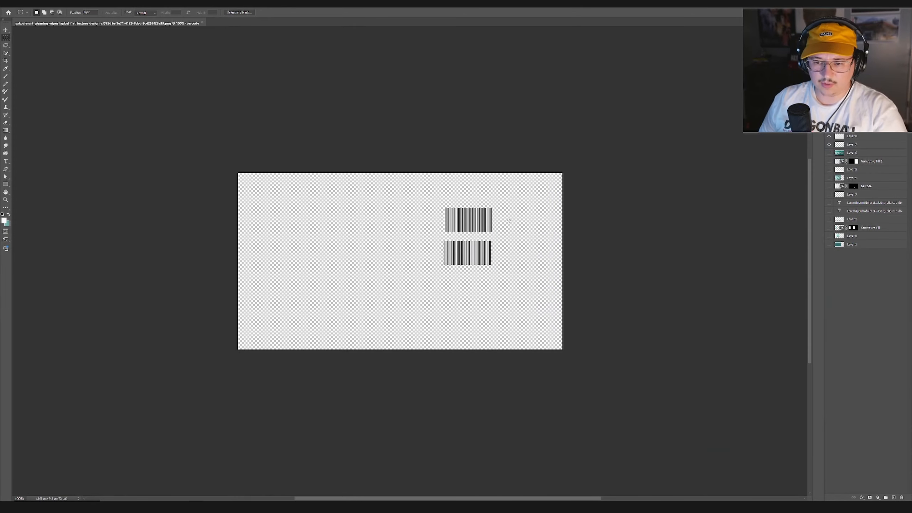
Step: Add the text "Lorem ipsum dolor" beside the upper barcode and set its font weight to Medium
key("t")
left_click_drag(498, 220, 533, 230)
left_click(111, 12)
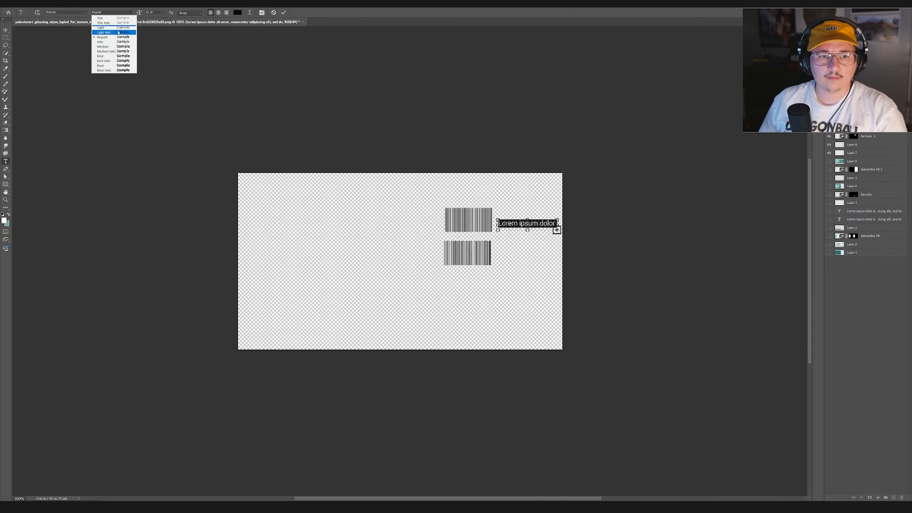
left_click(108, 47)
left_click(3, 32)
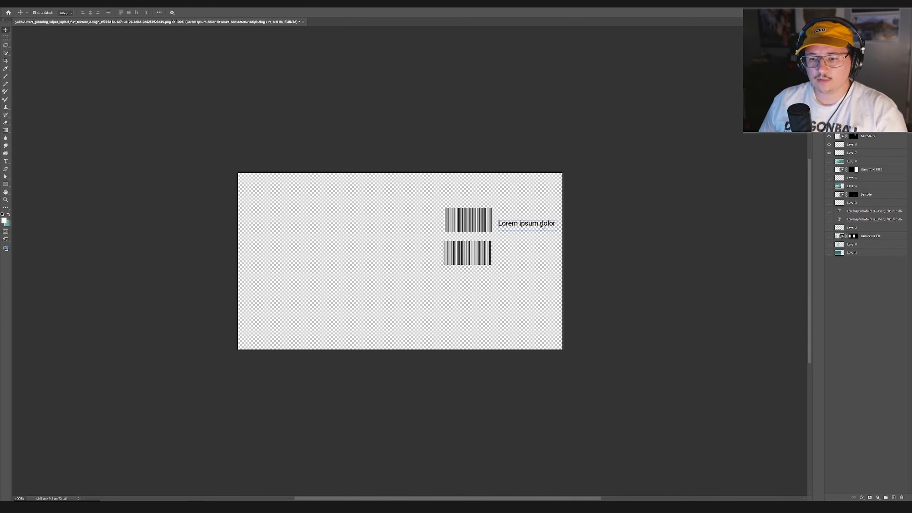
Step: Duplicate the text beside the lower barcode and merge both barcodes and both text lines into one layer
left_click_drag(533, 225, 533, 247, "alt")
left_click(478, 260)
left_click(478, 259, "shift")
left_click(539, 247, "shift")
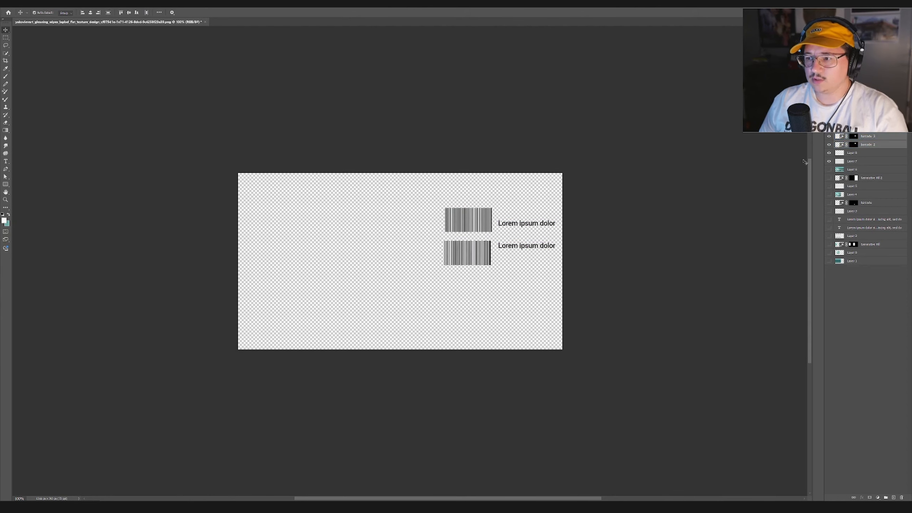
right_click(848, 145)
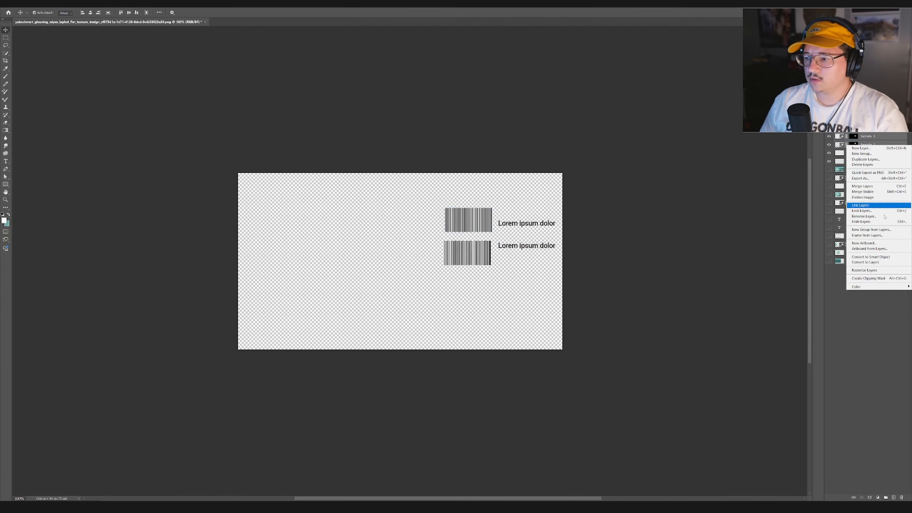
left_click(868, 186)
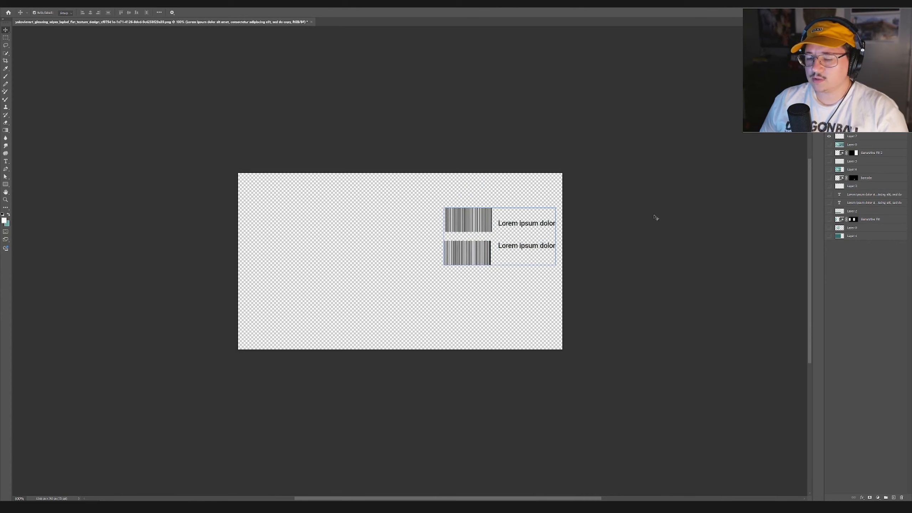
Step: Scale the merged barcode and text graphic down and move it to the centre of the canvas
key("ctrl+t")
left_click_drag(473, 223, 384, 251)
left_click_drag(465, 236, 394, 261, "alt")
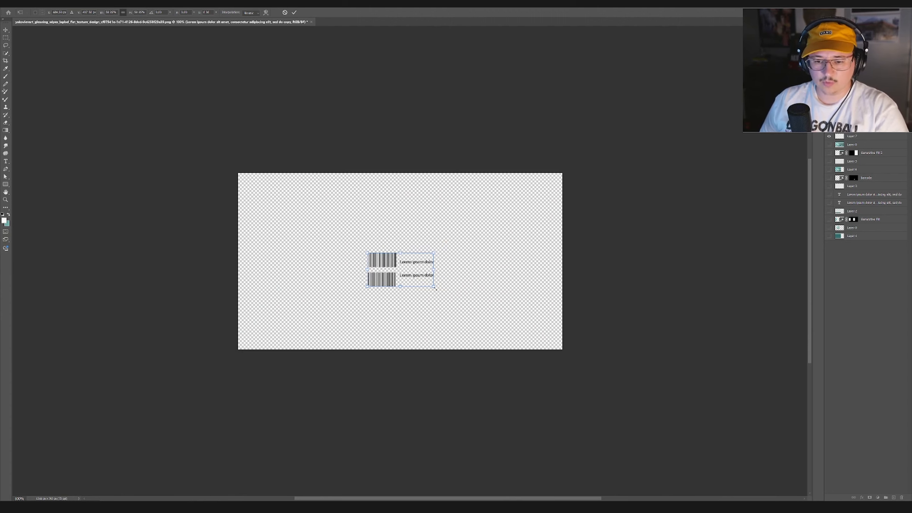
right_click(448, 300)
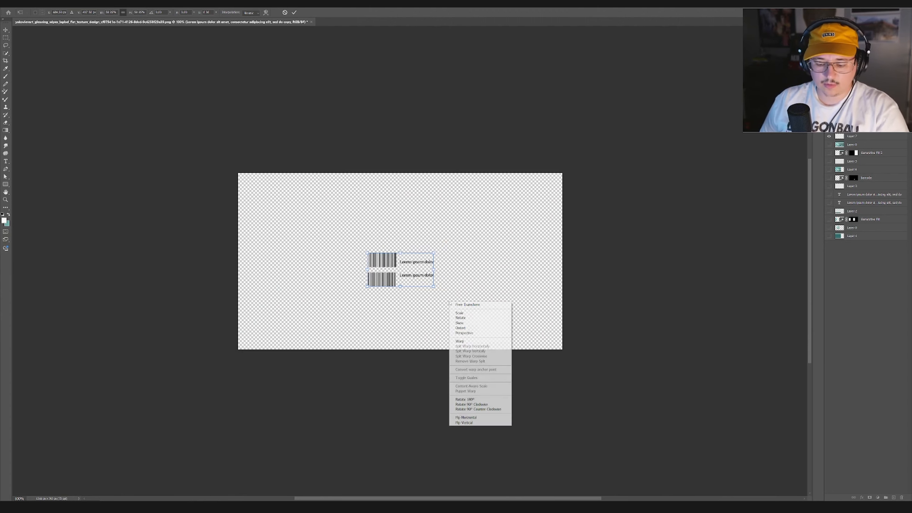
left_click(473, 283)
key("Return")
key("m")
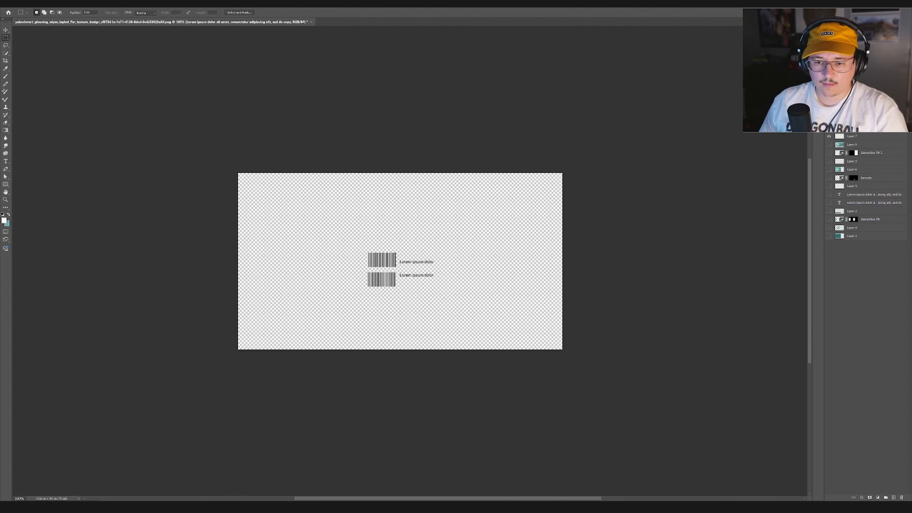
Step: Fill a rectangular area around the barcodes and text with white behind them, and clear the selection
left_click_drag(445, 301, 331, 228)
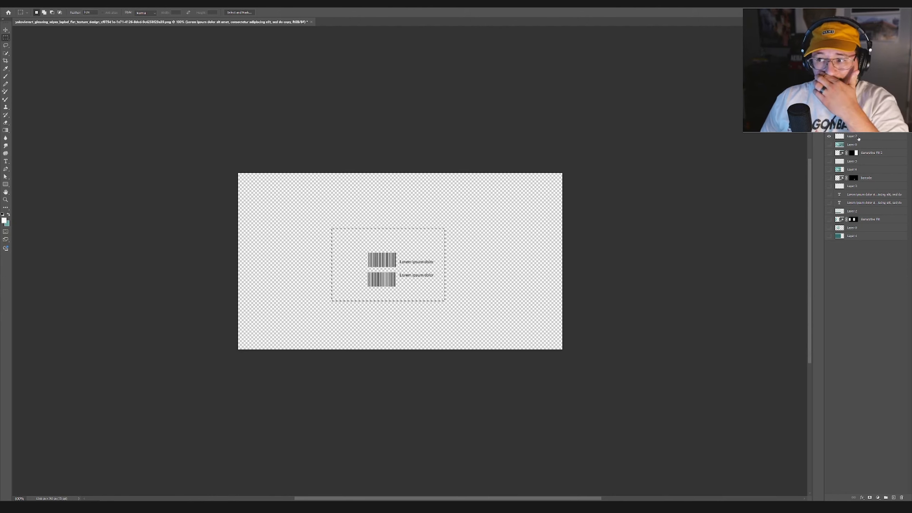
right_click(386, 274)
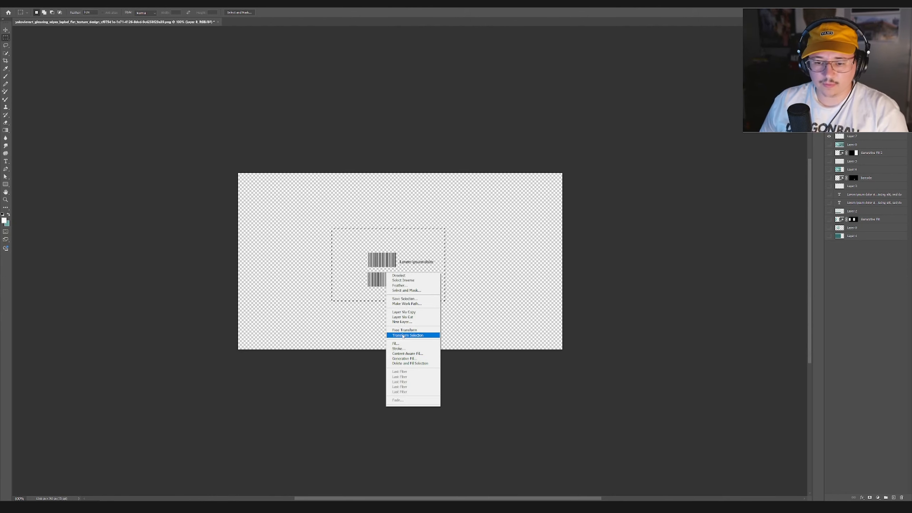
left_click(399, 343)
left_click(553, 206)
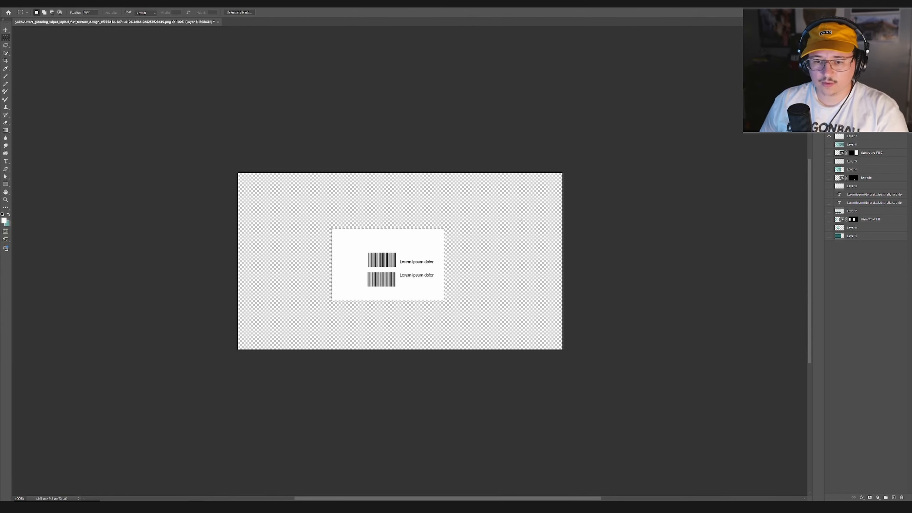
key("ctrl+d")
Step: Display the rulers and shift the white rectangle so it sits around the barcodes and text with more room beside the text
key("ctrl+f")
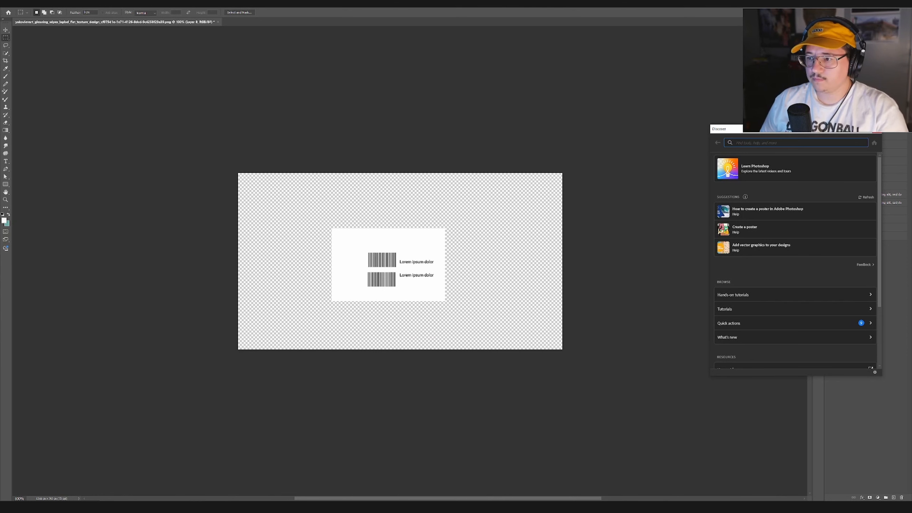
key("Escape")
key("ctrl+r")
key("ctrl+t")
left_click_drag(422, 251, 447, 258)
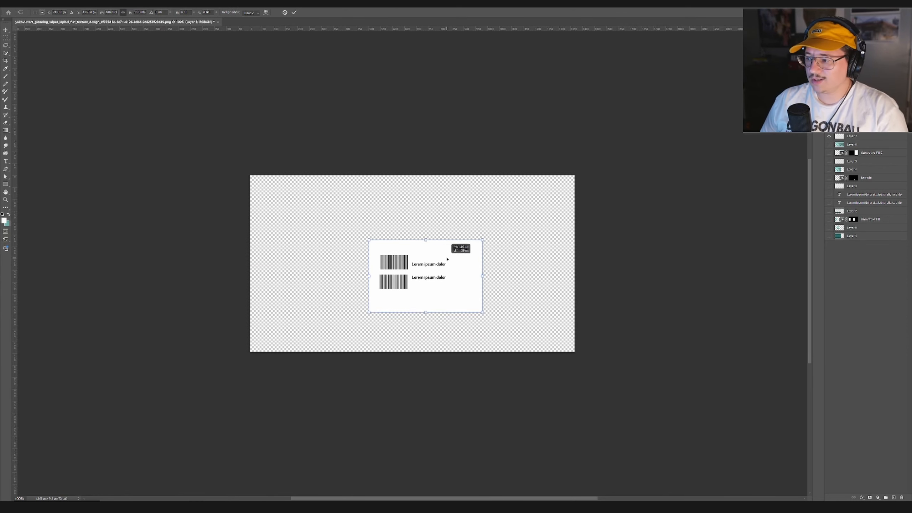
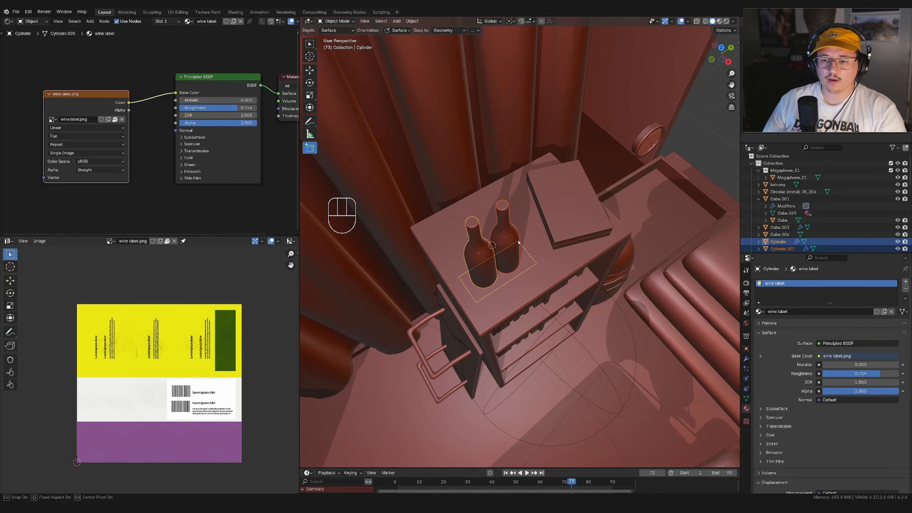
Step: In Blender, add a cube on the bookshelf top that encloses the lower parts of both bottles
left_click_drag(516, 218, 463, 273)
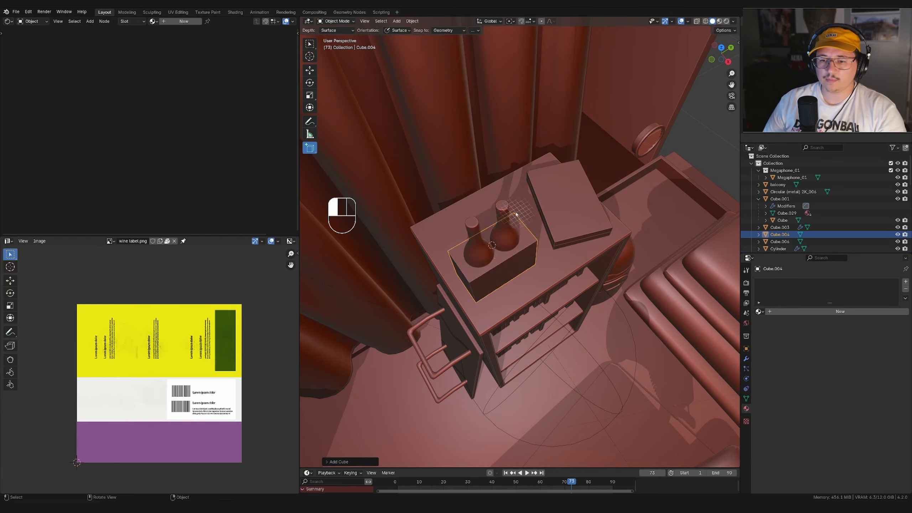
middle_click_drag(463, 273, 535, 285)
scroll(482, 290, "up", 3)
Step: Delete the top and bottom faces of the new box around the bottles
key("Tab")
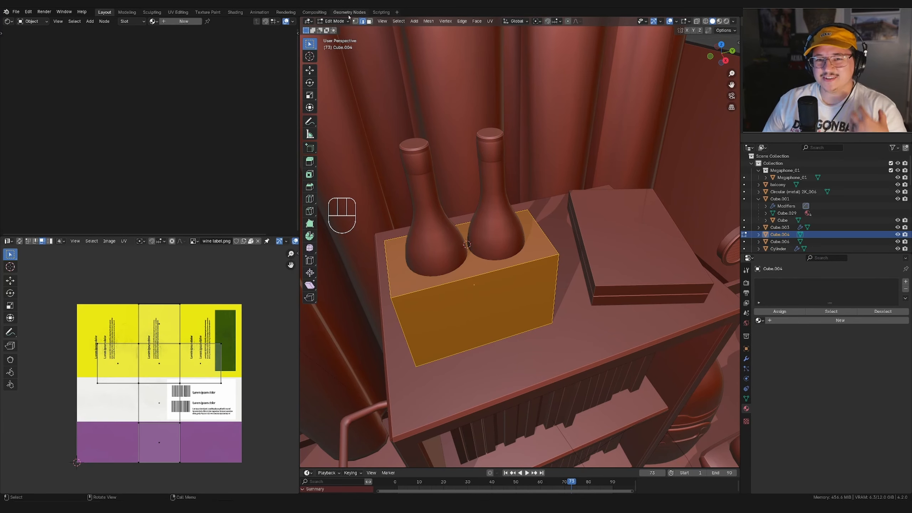
key("3")
left_click(525, 254)
key("x")
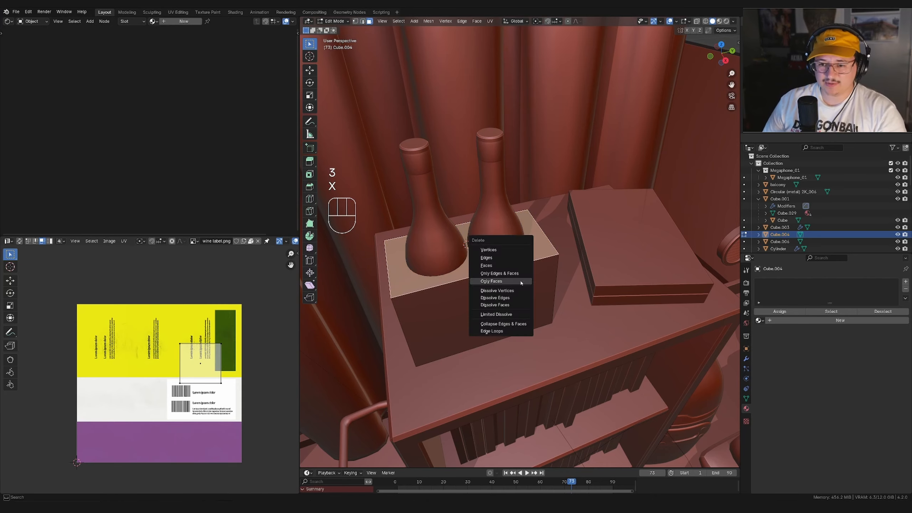
left_click(520, 282)
middle_click_drag(521, 283, 555, 313)
key("x")
left_click(473, 290)
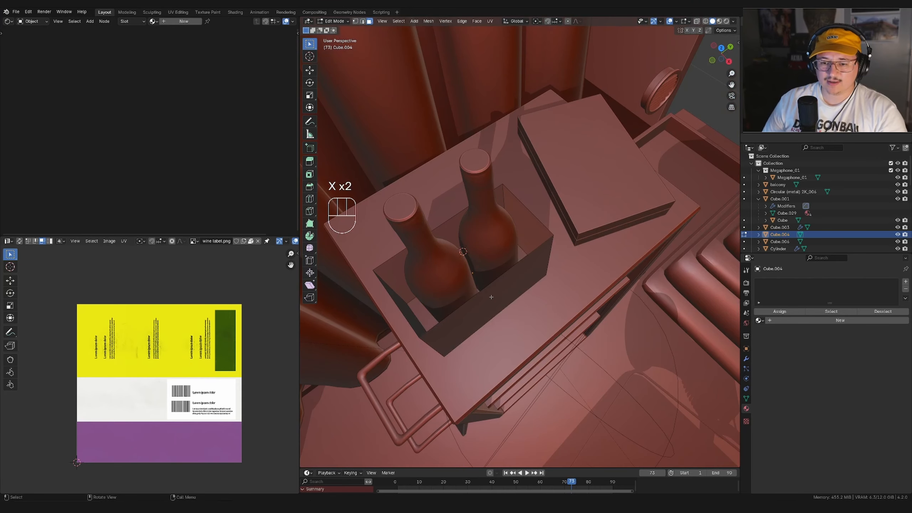
Step: Scale the whole box mesh along Y and narrow it along X to fit closely around the bottles
middle_click_drag(473, 291, 617, 277)
left_click(506, 315)
key("a")
key("s")
key("y")
left_click(562, 280)
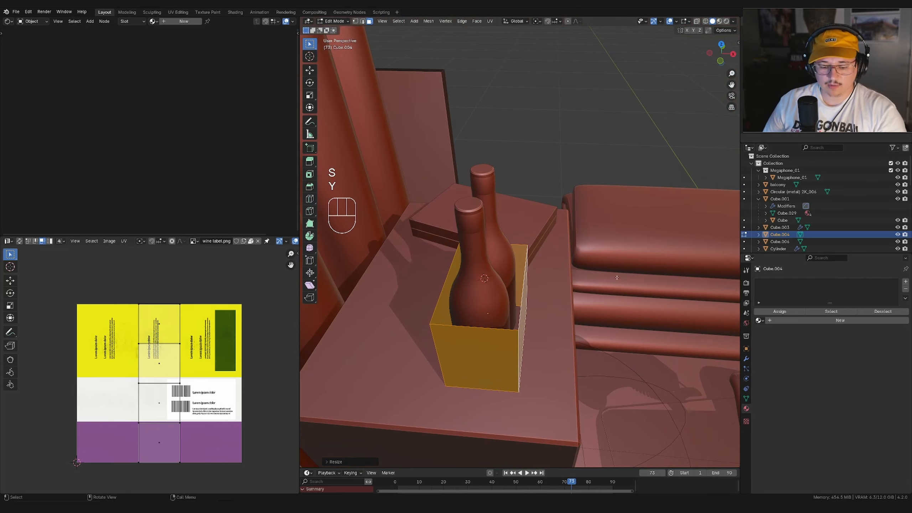
key("s")
key("x")
key("y")
key("s")
key("x")
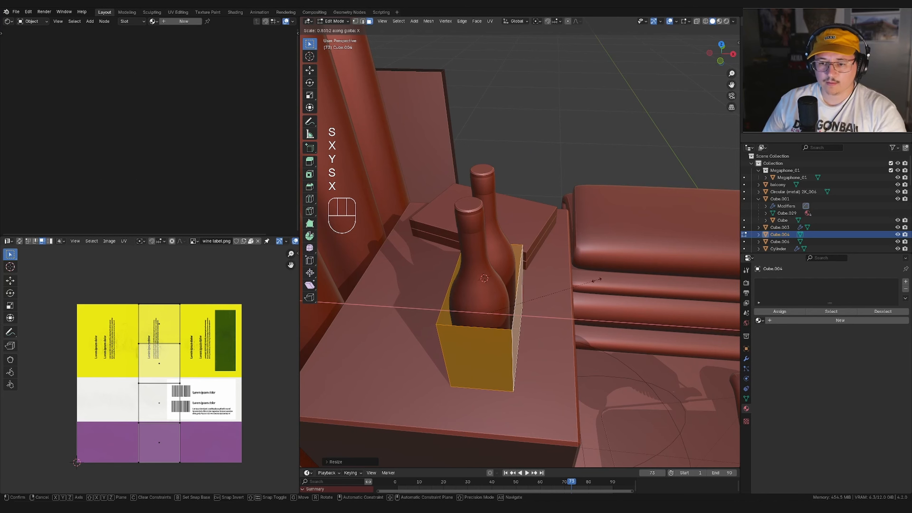
left_click(588, 281)
middle_click_drag(589, 281, 498, 292)
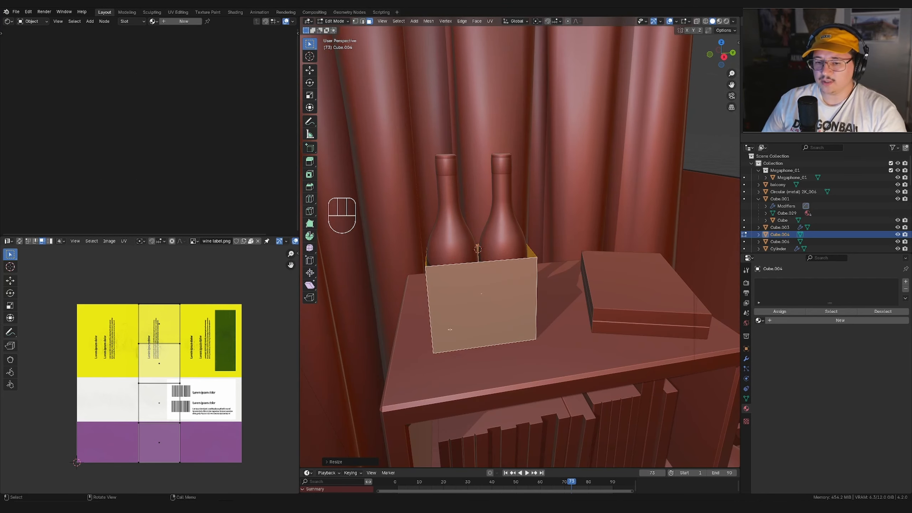
Step: Add a vertical loop cut across the box's long sides and check the bottle packaging in the reference picture
middle_click_drag(450, 329, 578, 308)
key("ctrl+r")
left_click(485, 267)
left_click(485, 268)
key("ctrl+r")
left_click(596, 315)
left_click(596, 315)
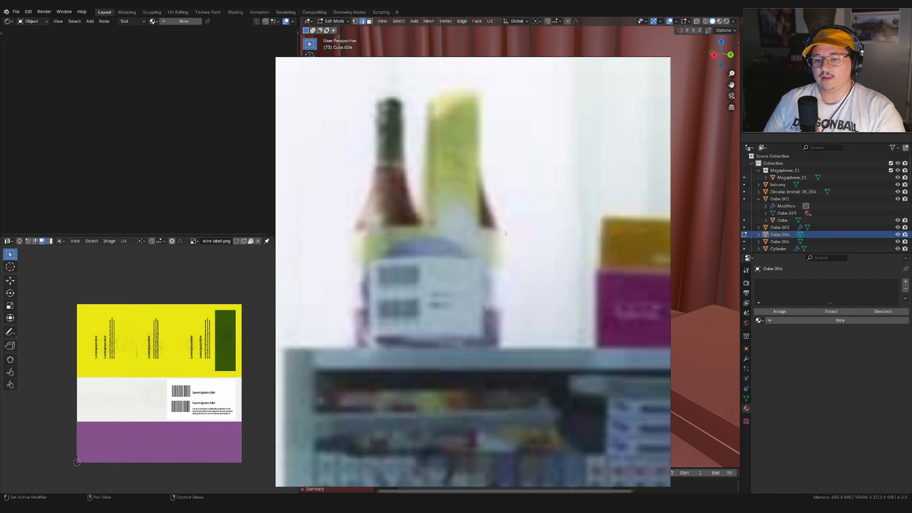
key("alt+Tab")
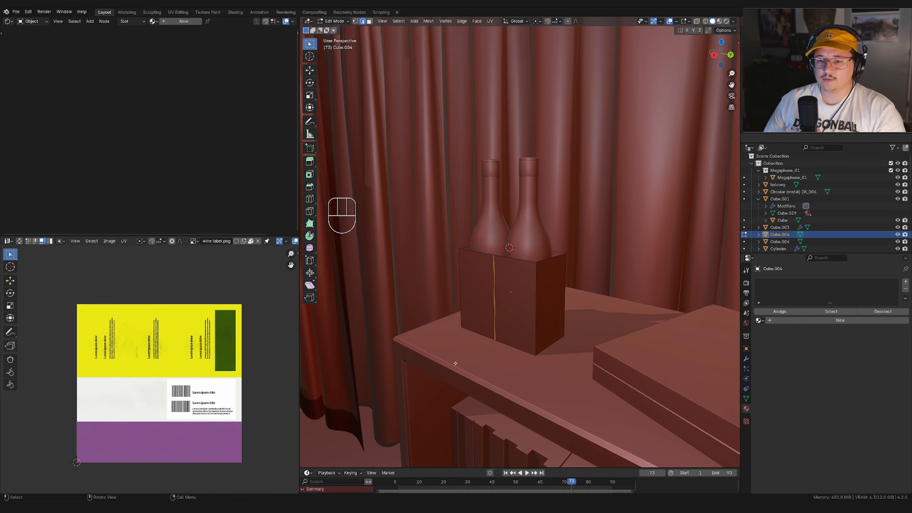
Step: Bevel the vertical edge loop by about 0.018 m to form a strip on the box's long sides
middle_click_drag(455, 363, 544, 329)
key("ctrl+b")
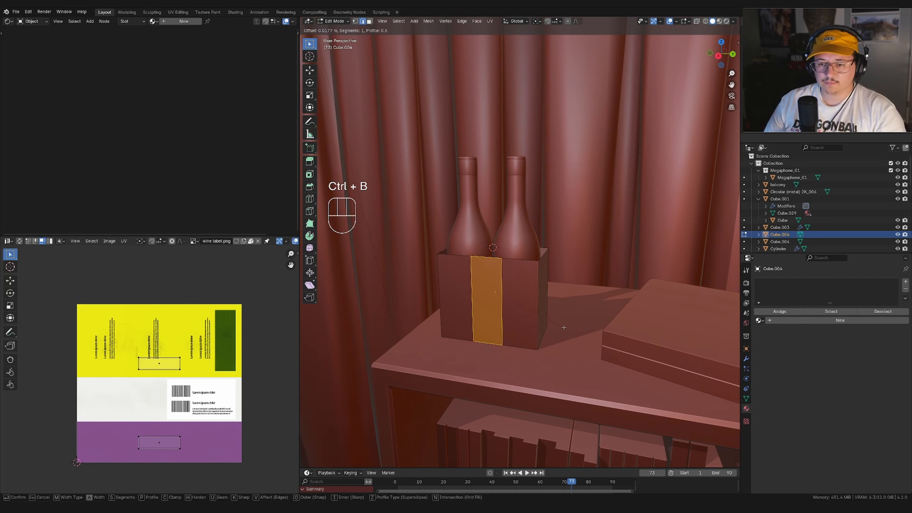
left_click(564, 328)
Step: Move the strip about 0.024 m along Y towards one bottle and widen it along Y
key("g")
key("y")
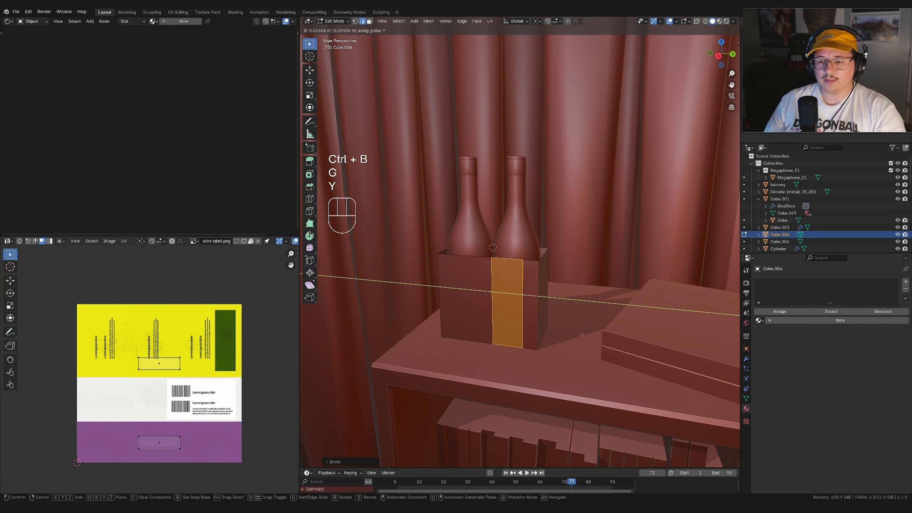
left_click(583, 335)
key("s")
key("y")
left_click(598, 340)
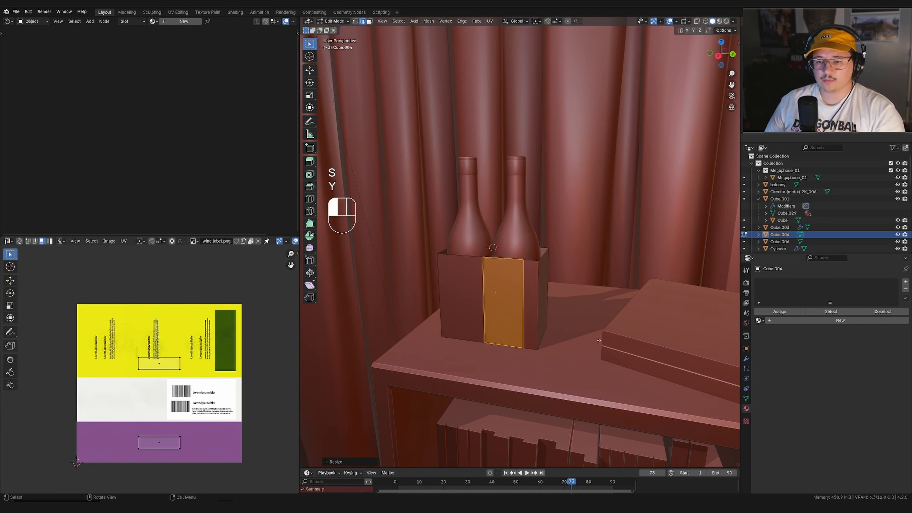
Step: Select the strip's opposite top edges and fill a face between them across the open box
left_click(503, 253)
middle_click_drag(538, 248, 499, 257)
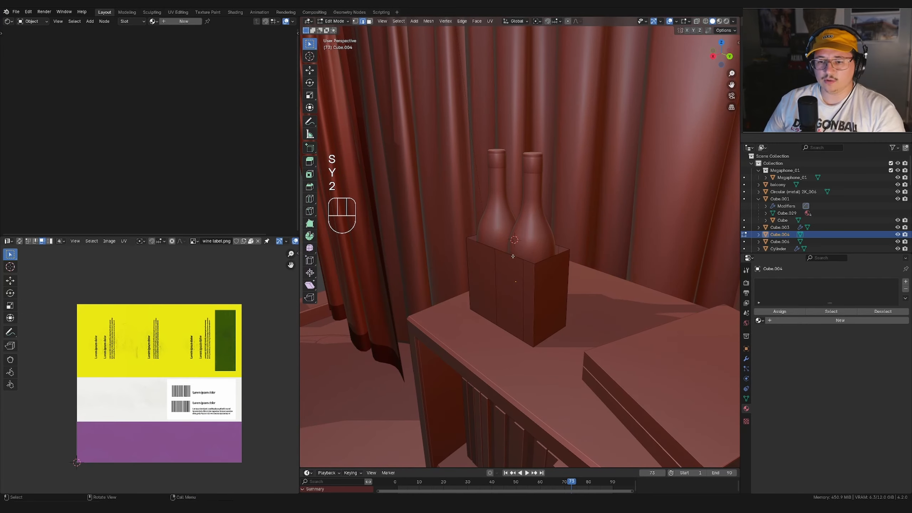
scroll(520, 253, "up", 3)
middle_click_drag(671, 309, 584, 289)
key("f")
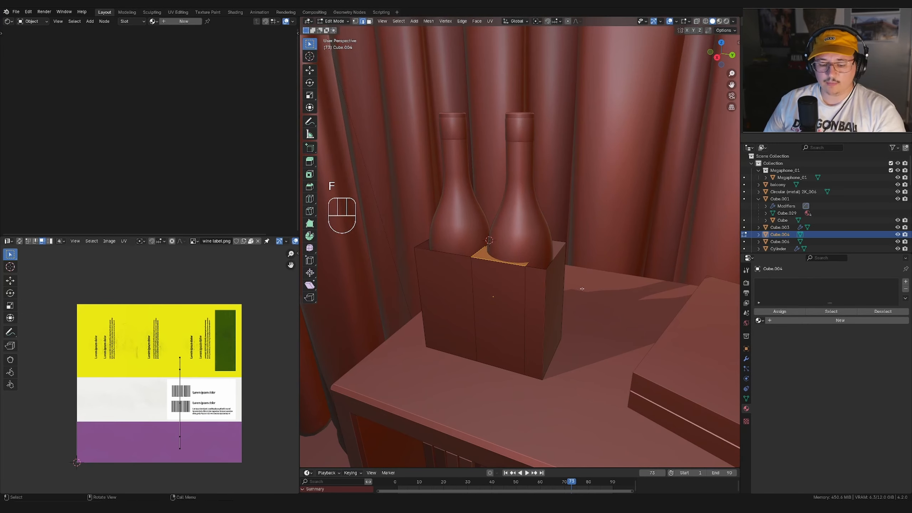
Step: Extrude the face across the open box straight up along Z to slightly above the bottle tops
key("e")
key("z")
key("z")
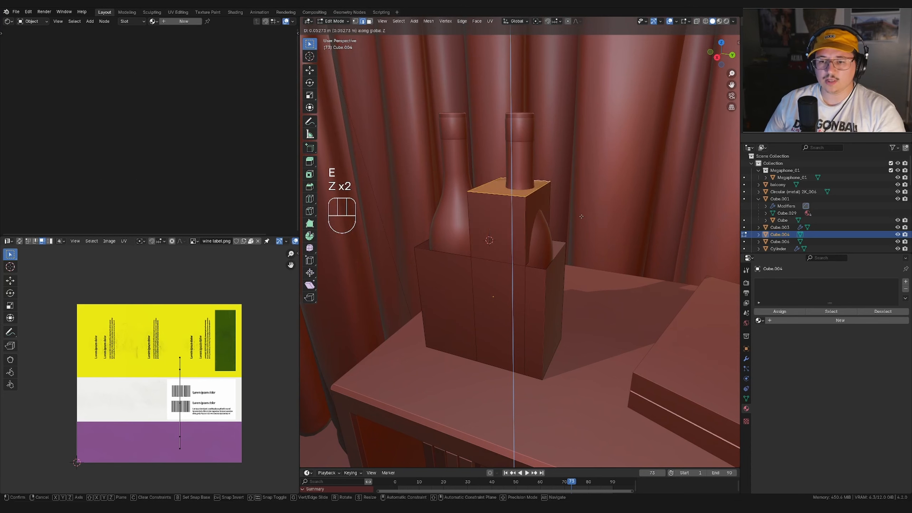
left_click(579, 164)
Step: Delete the two opposite side faces of the extruded block facing the bottles, leaving an open handle
middle_click_drag(579, 165, 552, 189)
key("3")
left_click(427, 182)
middle_click_drag(486, 209, 526, 322)
left_click(556, 204, "shift")
key("x")
left_click(552, 205)
key("Tab")
left_click(310, 44)
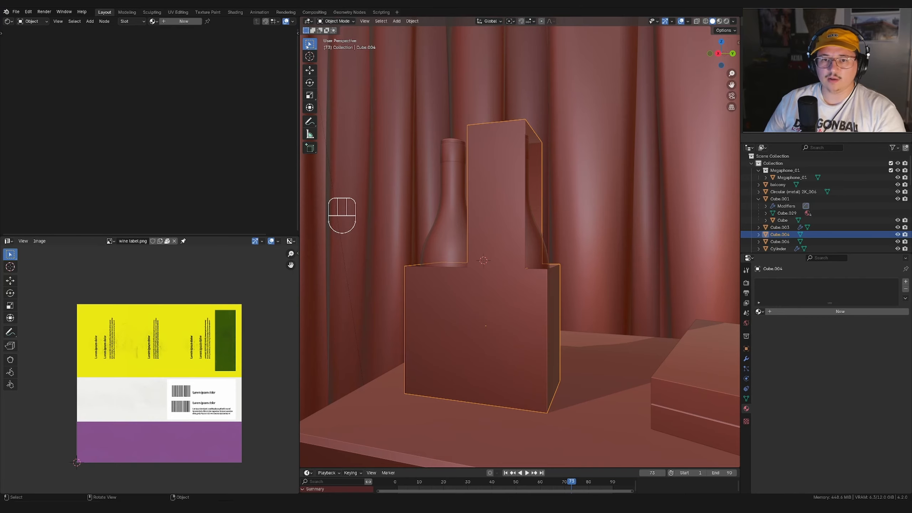
Step: Apply the carrier's object transform and give it a Solidify modifier with Even Thickness and a thickness of 0.0005 m
middle_click_drag(598, 293, 678, 319)
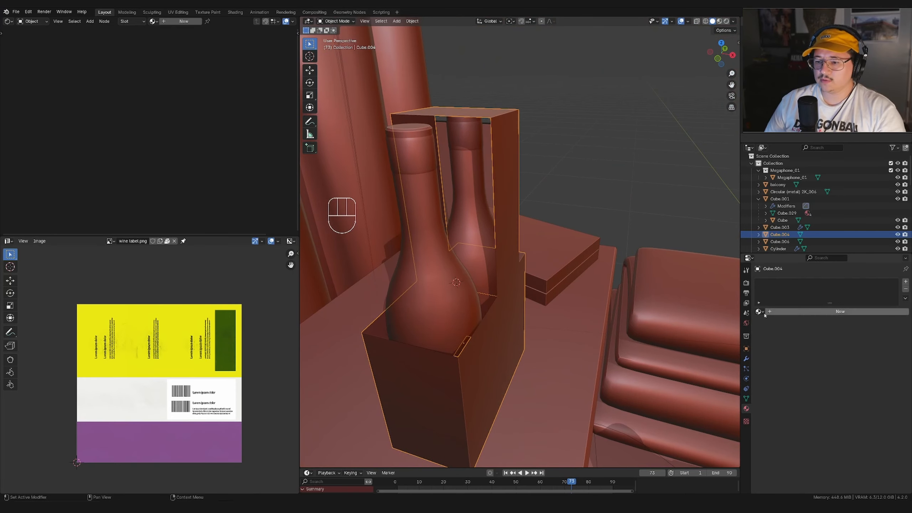
left_click(746, 358)
left_click(783, 282)
type("solid")
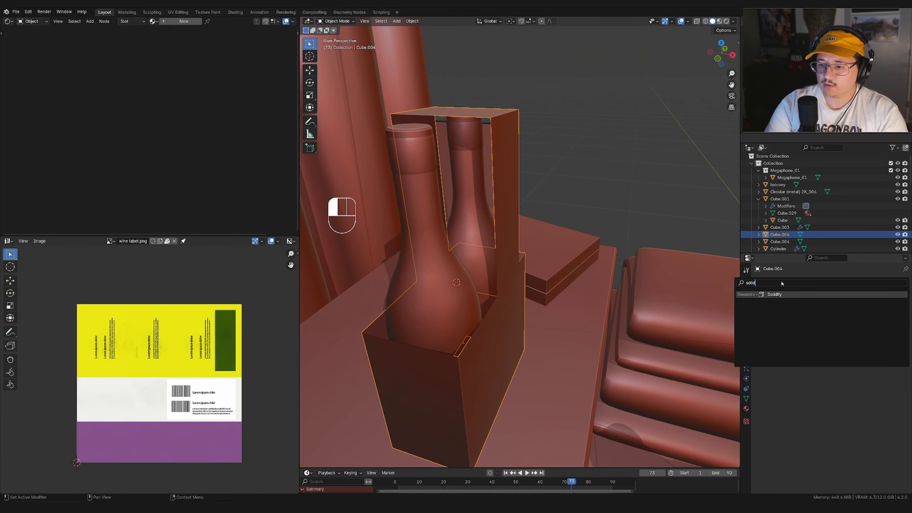
key("Return")
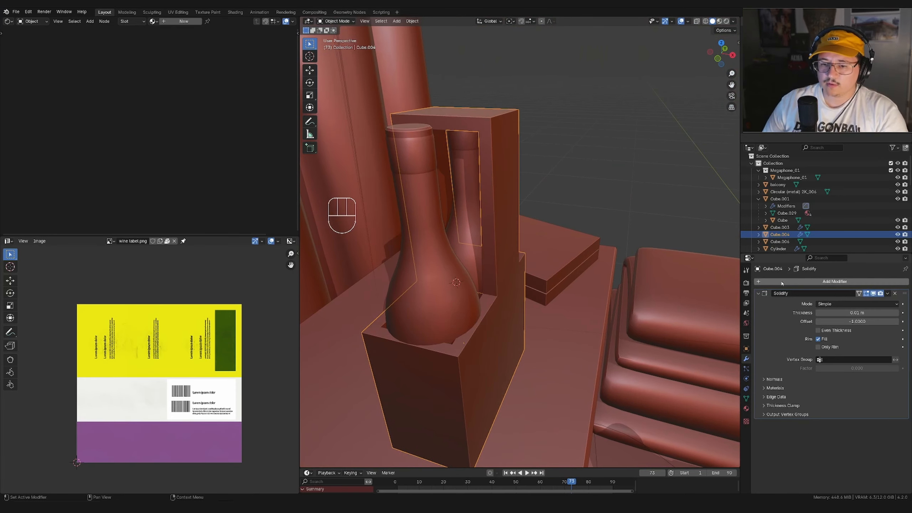
left_click(865, 320)
mouse_move(857, 313)
left_mouse_down("shift")
mouse_move(847, 313)
mouse_move(856, 312)
left_mouse_up("shift")
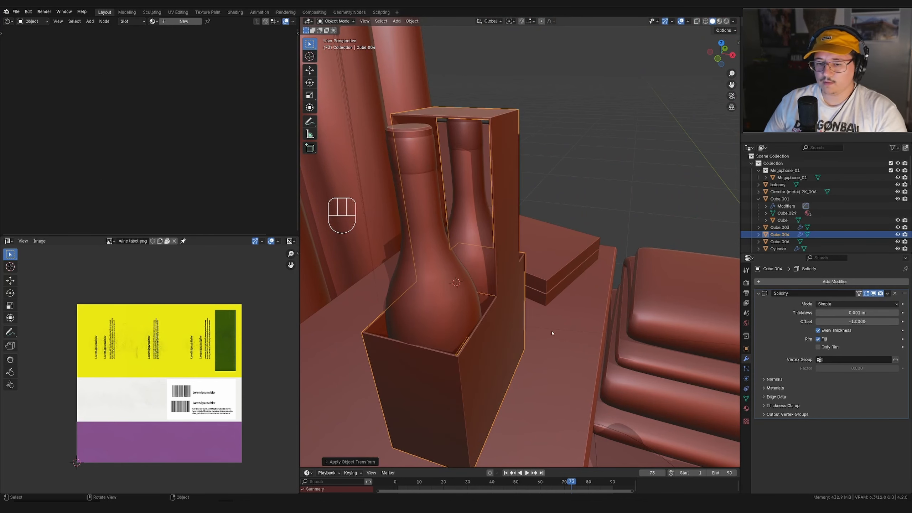
middle_click_drag(551, 333, 553, 291)
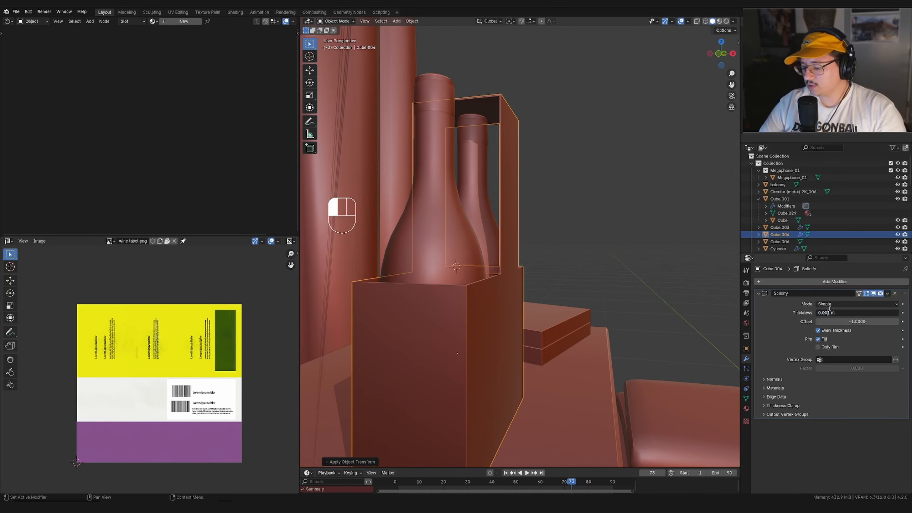
middle_click_drag(560, 309, 563, 362)
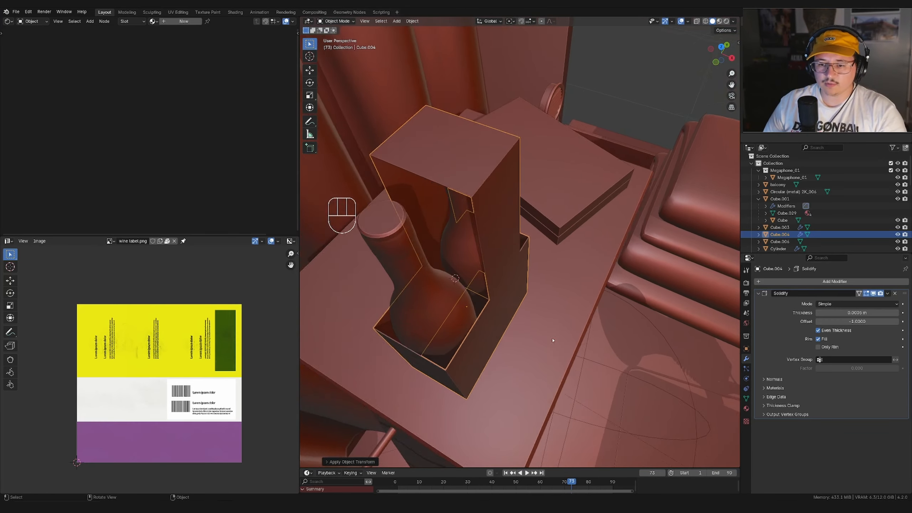
Step: Delete the leftover edges that span the open box between the handle's two sides
scroll(552, 340, "up", 3)
key("Tab")
key("2")
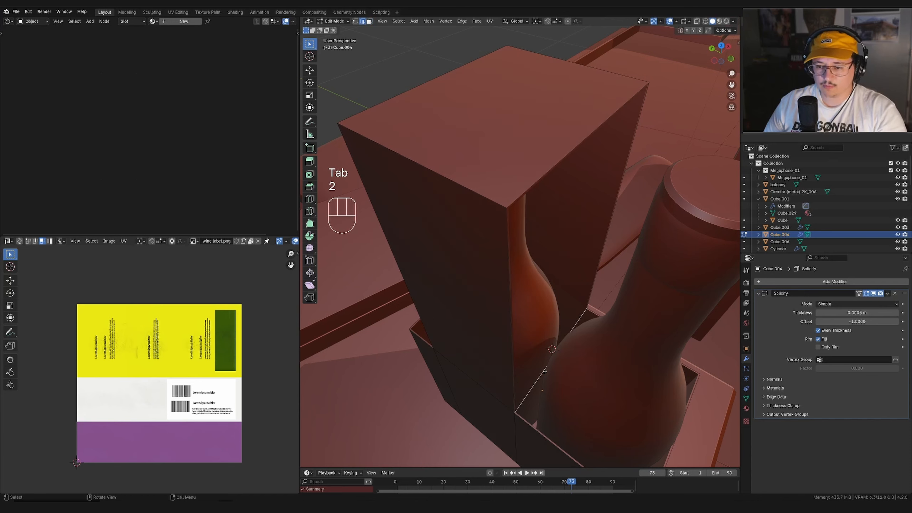
key("x")
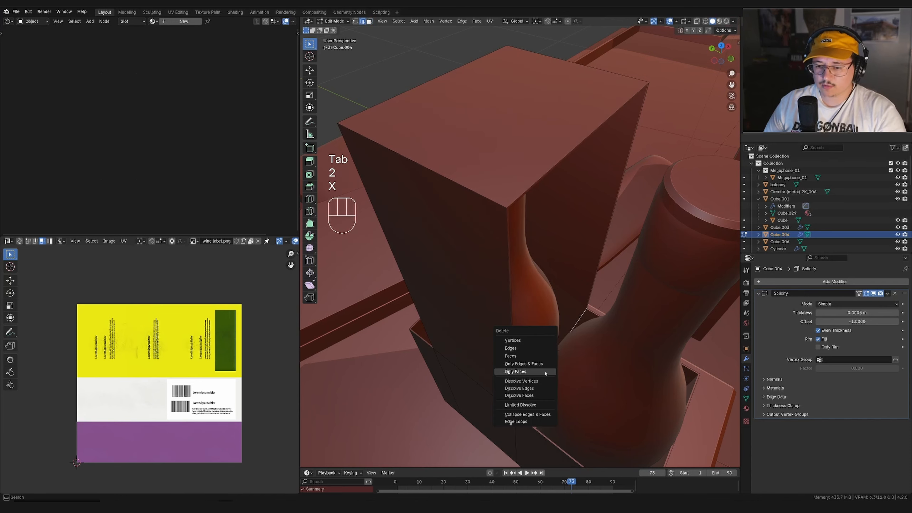
left_click(533, 349)
middle_click_drag(533, 349, 617, 362)
key("x")
left_click(616, 293)
key("Tab")
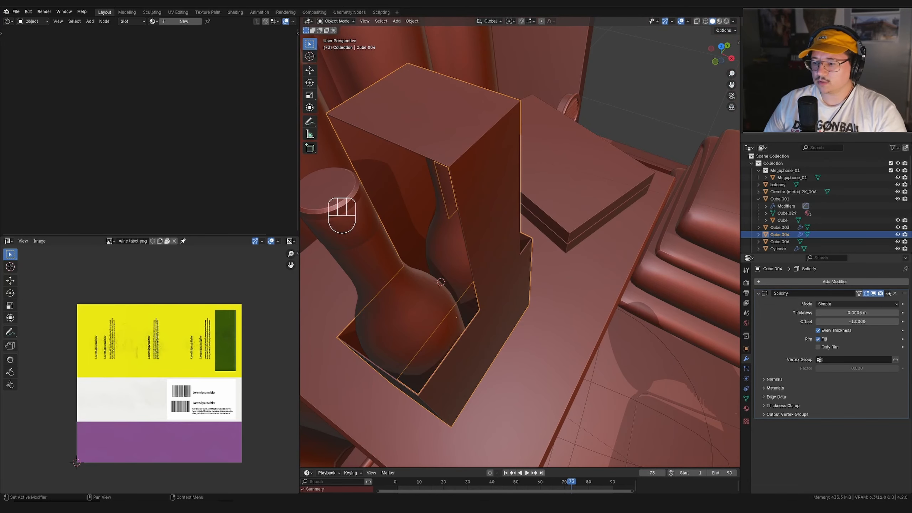
Step: Apply the Solidify modifier and unwrap the whole carrier mesh with Cube Projection
left_click(889, 293)
left_click(883, 302)
middle_click_drag(602, 330, 542, 302)
key("Tab")
key("a")
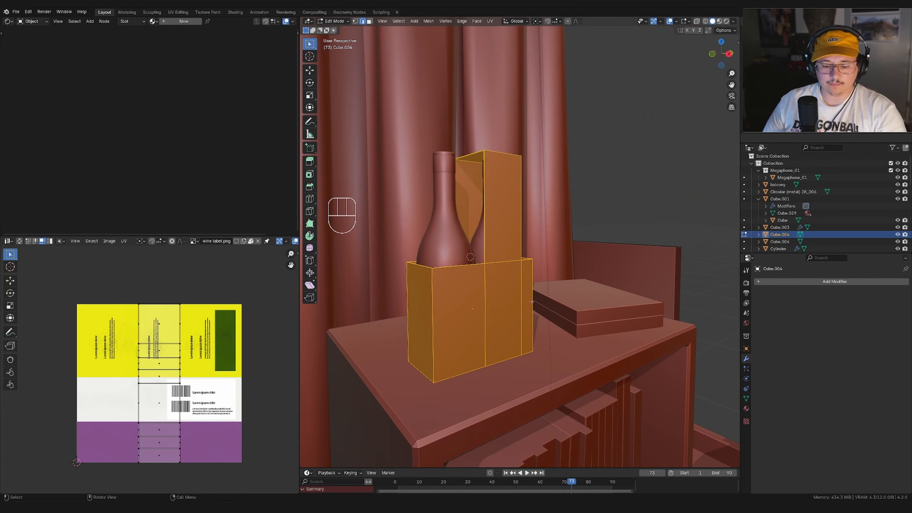
key("u")
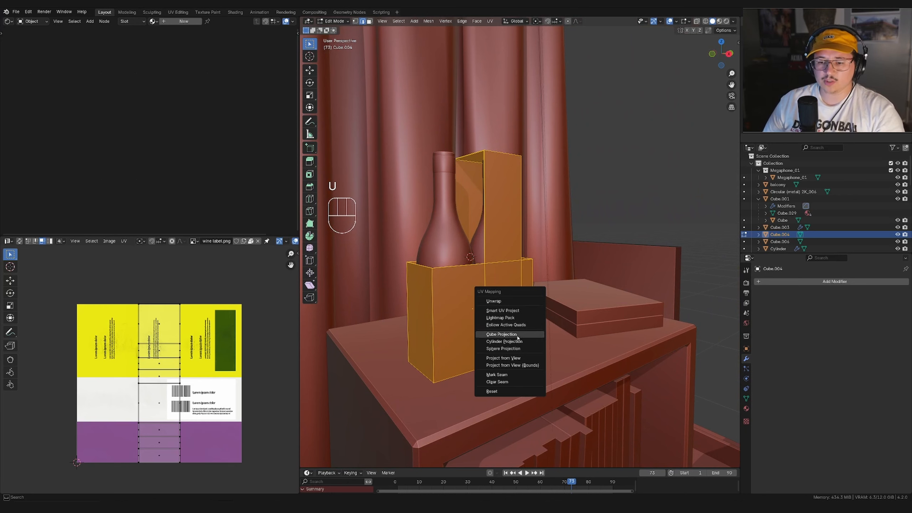
left_click(517, 334)
Step: Shift all of the carrier's UVs slightly along negative X over the label texture
left_click_drag(226, 294, 84, 476)
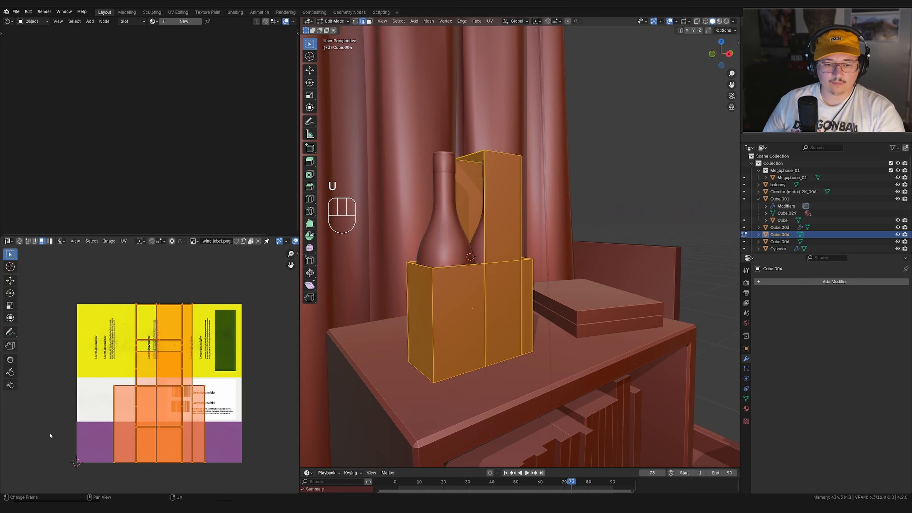
key("g")
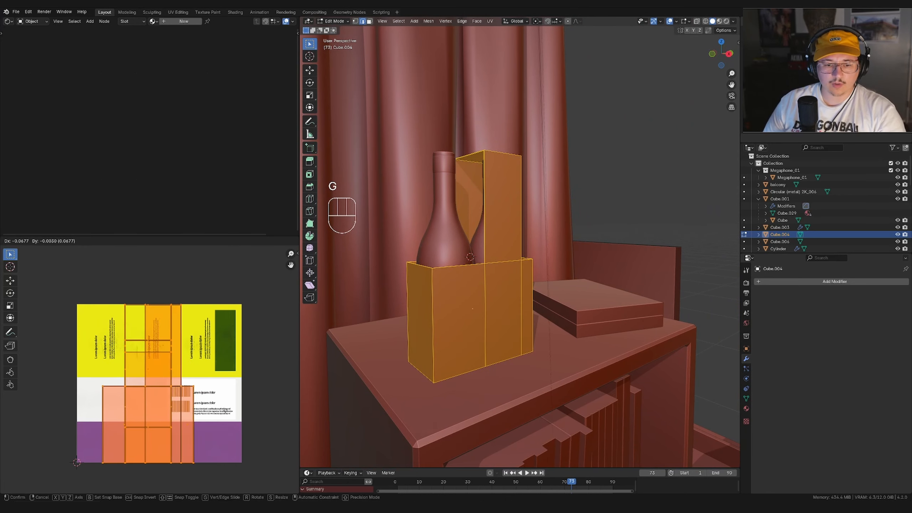
left_click(223, 410)
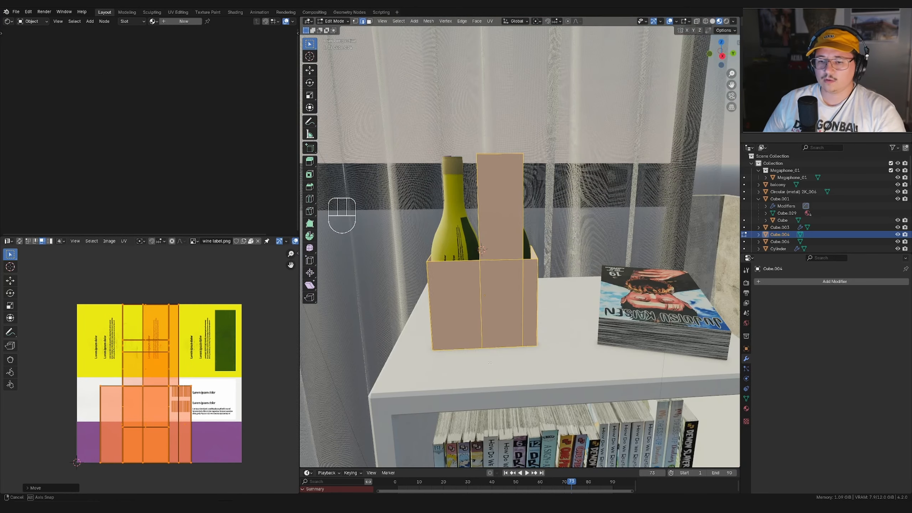
Step: Assign the existing wine label material to the carrier and deselect the mesh to check the texture
left_click(746, 410)
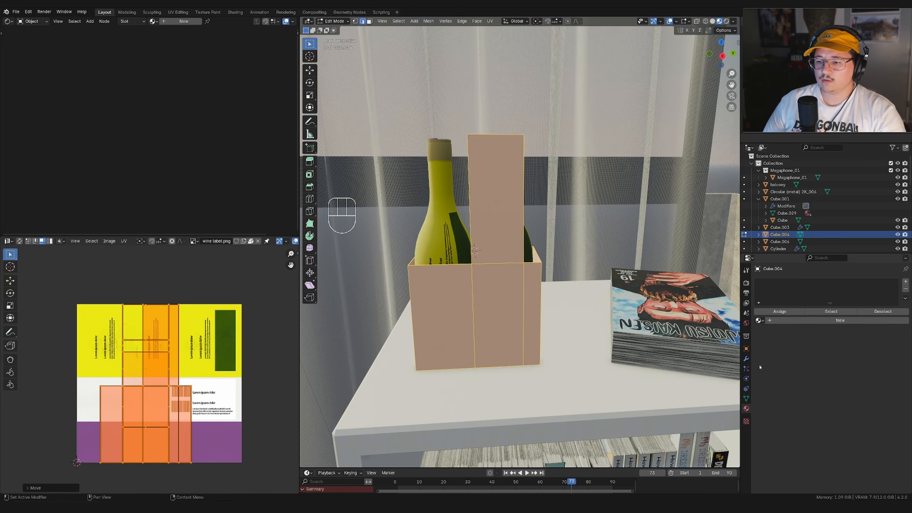
left_click(758, 321)
key("Return")
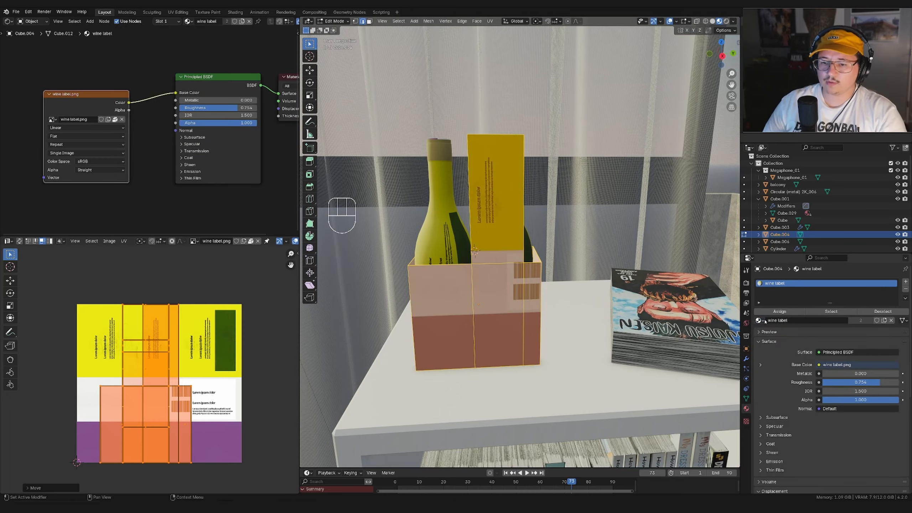
middle_click_drag(474, 251, 463, 258)
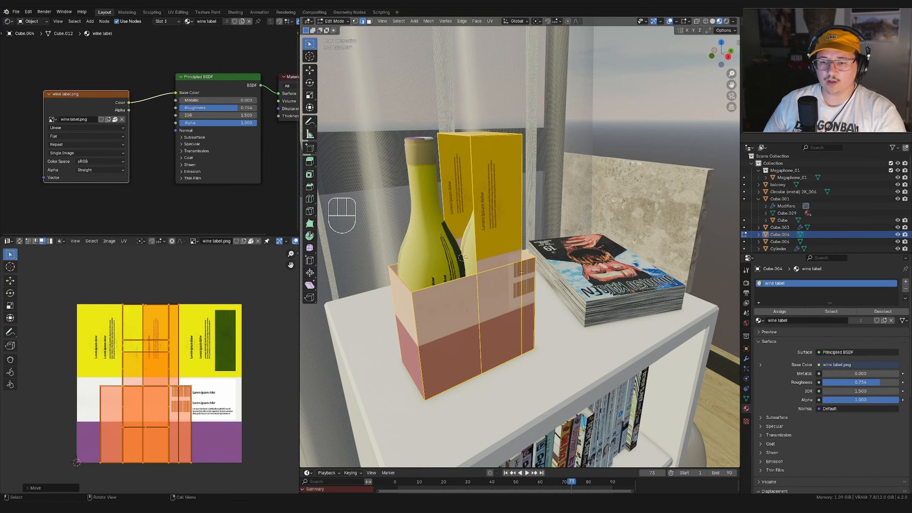
middle_click_drag(522, 272, 500, 287)
key("alt+a")
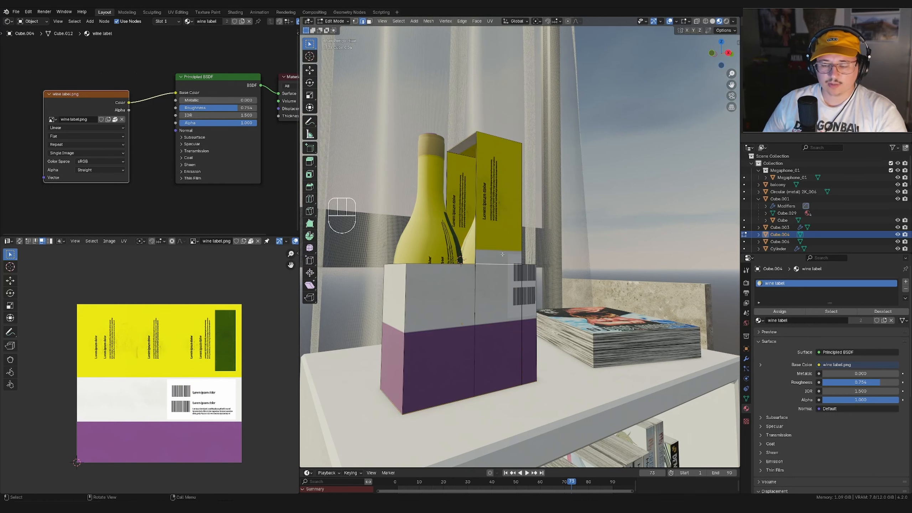
Step: Hide the bottles and select the inner faces of the carrier's box and handle
left_click(535, 251)
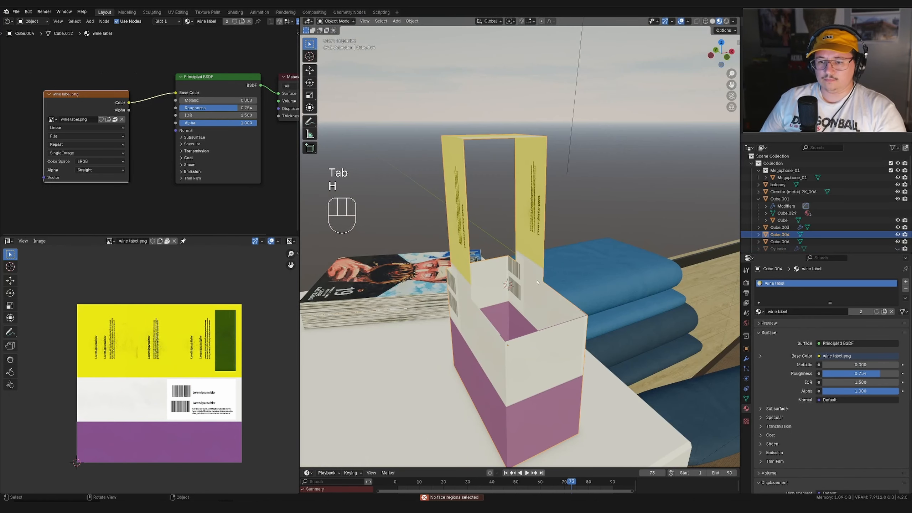
scroll(541, 247, "up", 3)
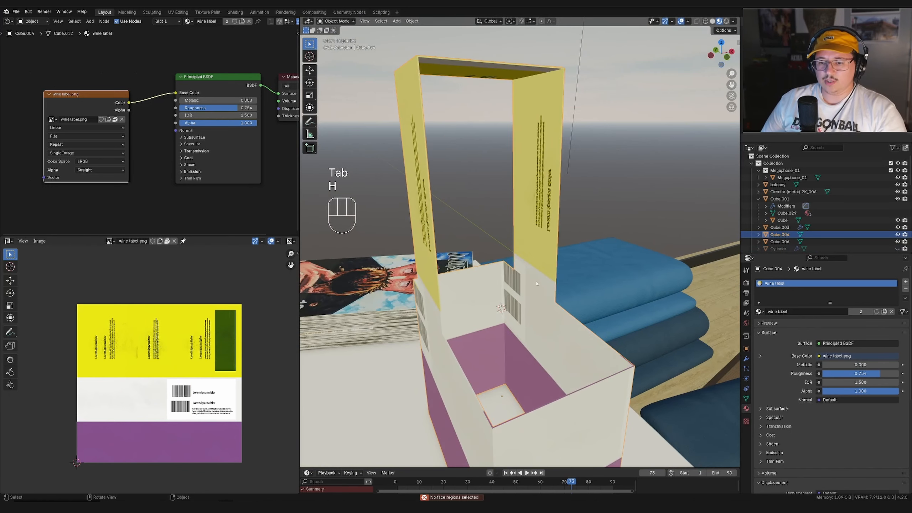
key("Tab")
left_click(530, 308, "shift")
left_click(509, 314, "shift")
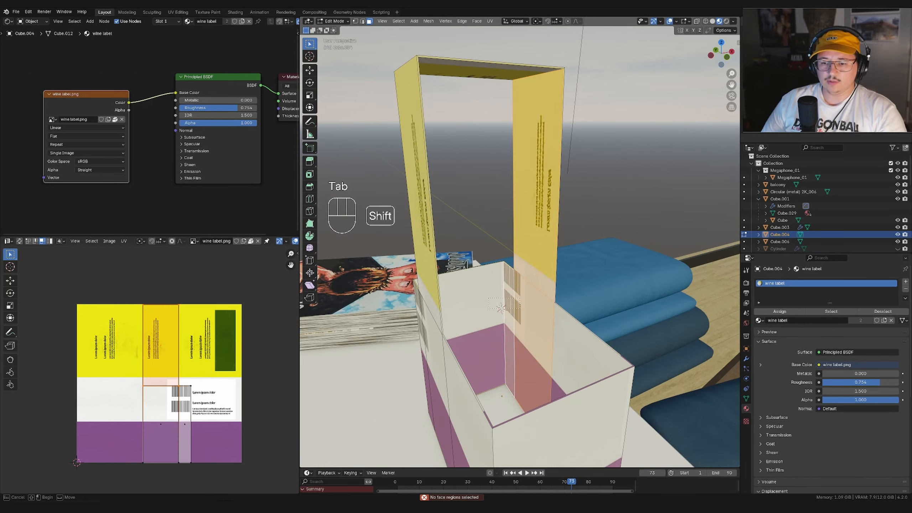
left_click_drag(505, 318, 494, 322, "shift")
middle_click_drag(507, 326, 489, 337)
left_click_drag(430, 323, 428, 324, "shift")
middle_click_drag(429, 324, 404, 301)
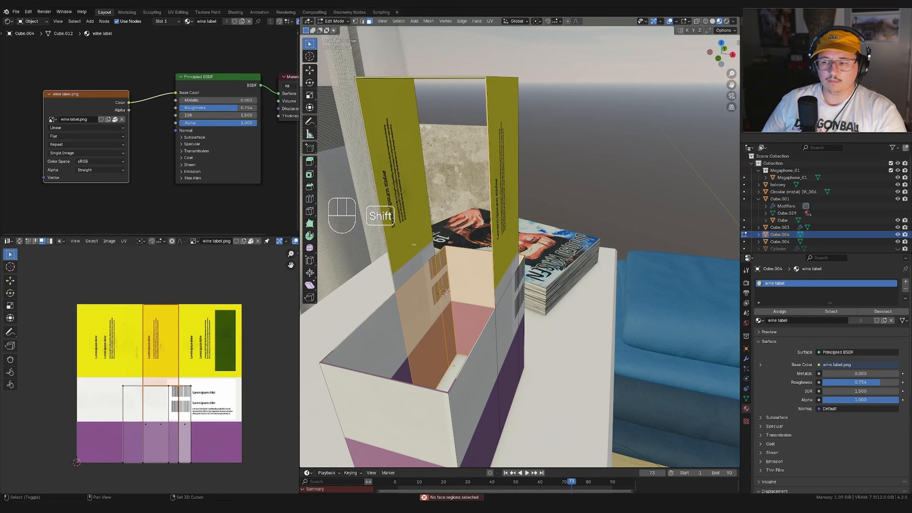
left_click(412, 265, "shift")
middle_click_drag(417, 271, 576, 290)
left_click(420, 315, "shift")
Step: Unwrap the selected inner faces with Cube Projection and rotate their UVs by 90 degrees
key("u")
left_click(575, 290)
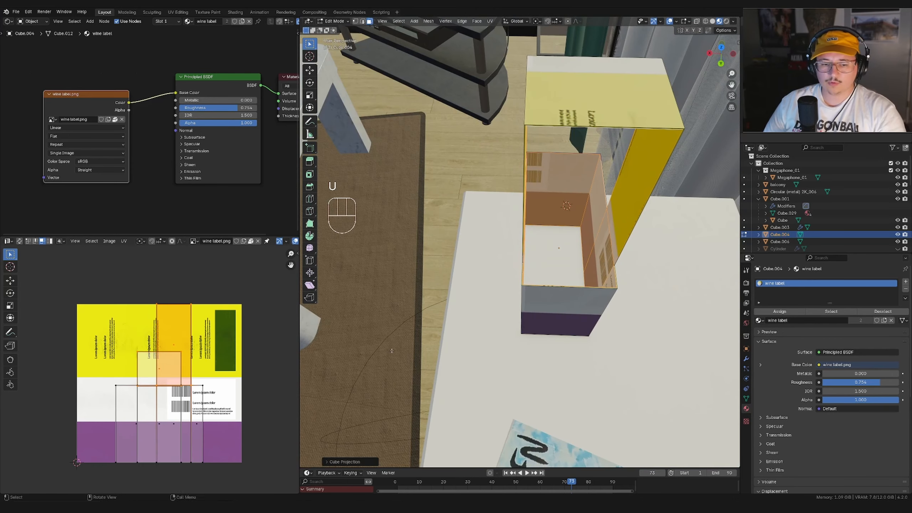
key("a")
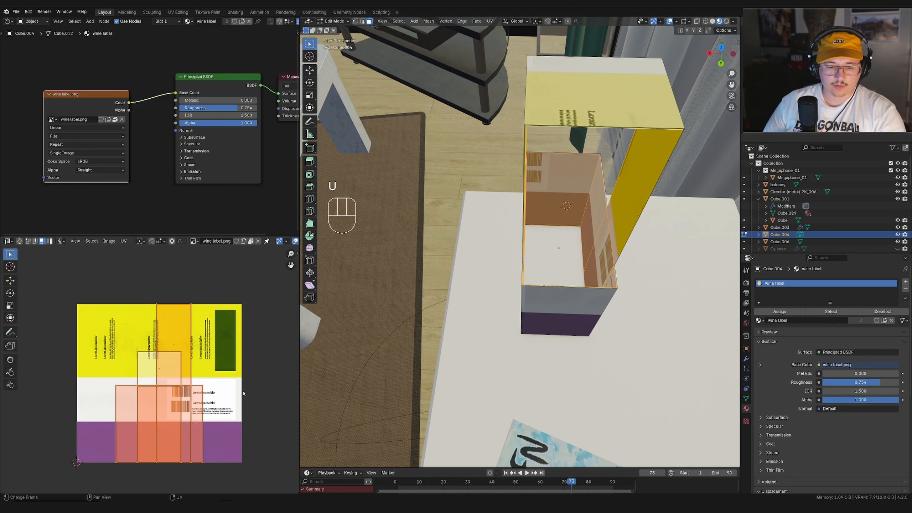
key("t")
key("z")
key("KP_9")
key("KP_0")
key("Return")
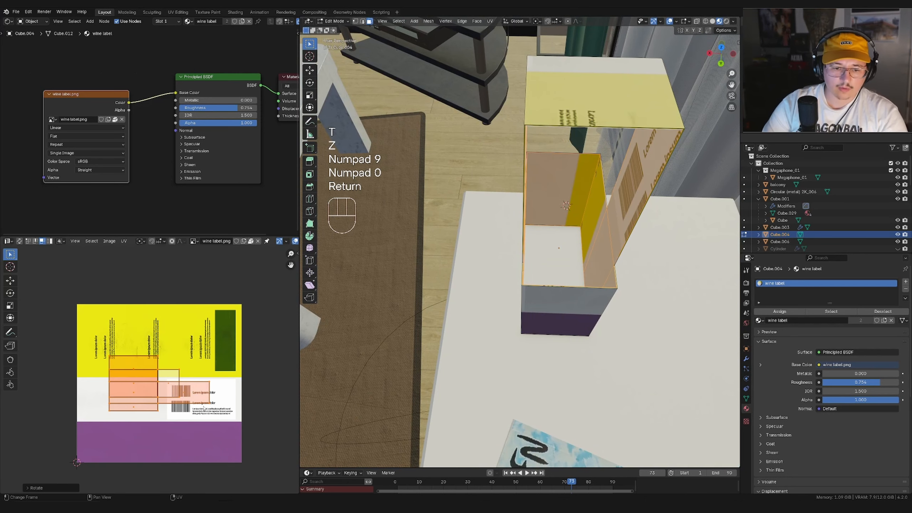
Step: Shrink the inner faces' UVs and place them within the plain white area of the label texture
key("g")
left_click(200, 409)
key("s")
left_click(192, 410)
key("g")
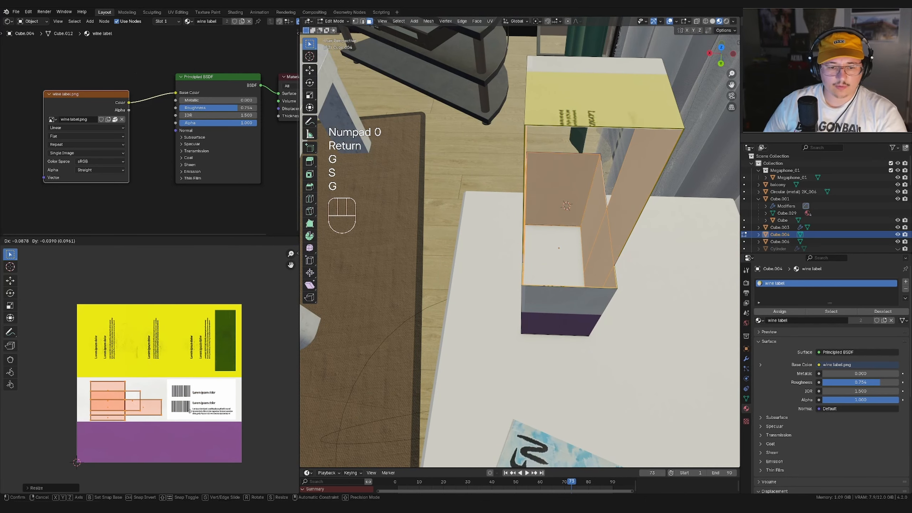
left_click(189, 413)
key("g")
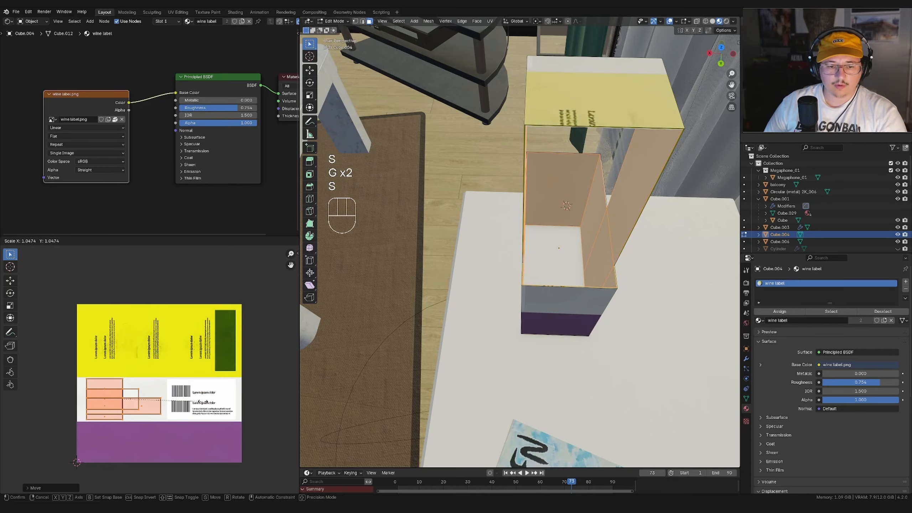
left_click(202, 401)
Step: Select the outer faces of the carrier's handle
middle_click_drag(377, 298, 606, 276)
left_click(489, 237)
left_click(499, 197, "shift")
middle_click_drag(499, 196, 577, 183)
left_click(497, 284, "shift")
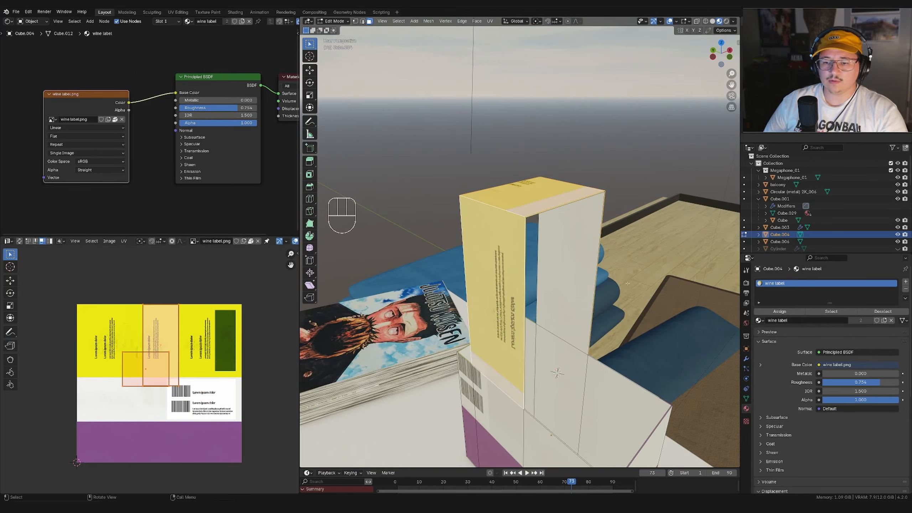
Step: Add a horizontal loop cut around the box and bevel it by about 0.022 m into a wide band
middle_click_drag(627, 284, 475, 287)
middle_click_drag(483, 359, 532, 349)
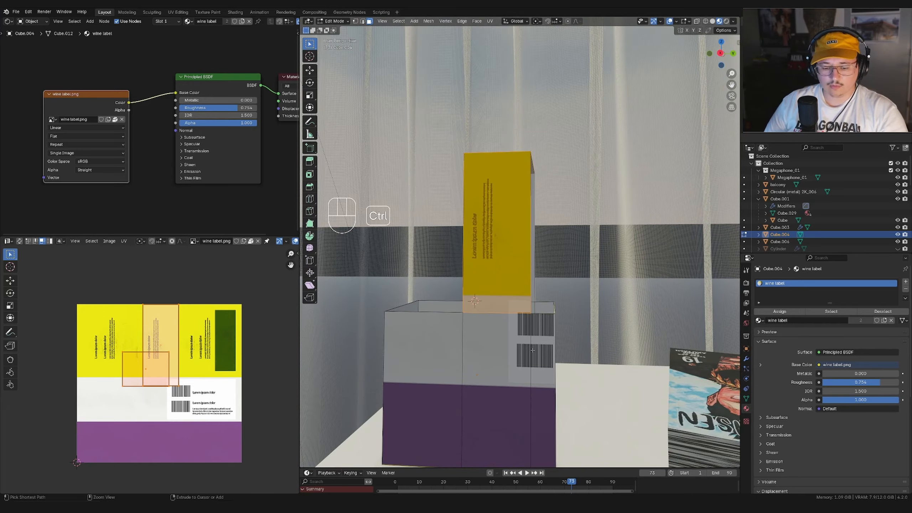
key("ctrl+r")
left_click(533, 349)
left_click(536, 349)
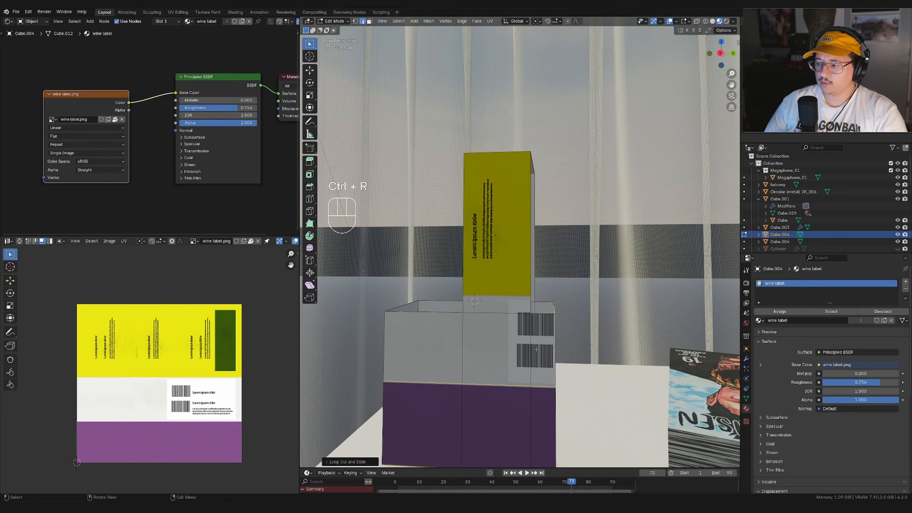
key("ctrl+z")
key("ctrl+z")
key("ctrl+b")
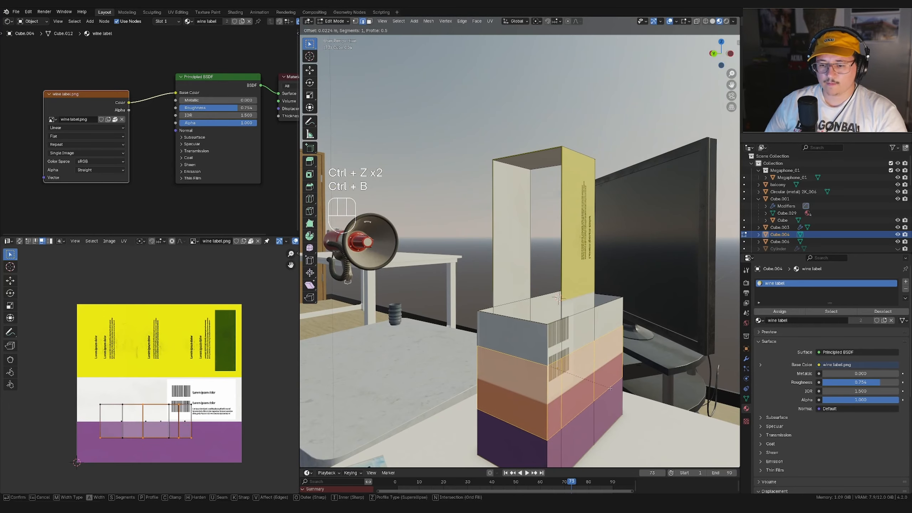
left_click(610, 388)
Step: Select the handle's outer faces and the box's upper band, and fit their UVs inside the yellow area of the label texture
middle_click_drag(610, 389, 534, 353)
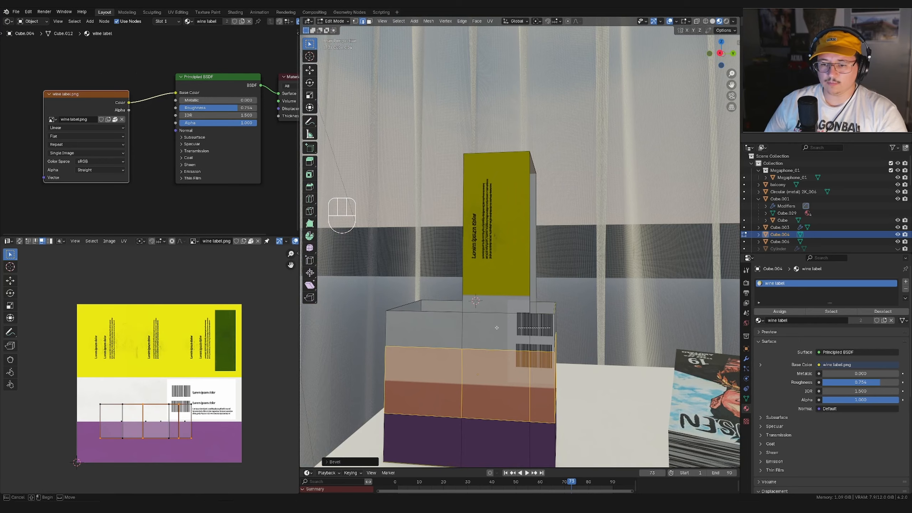
left_click(486, 294)
key("3")
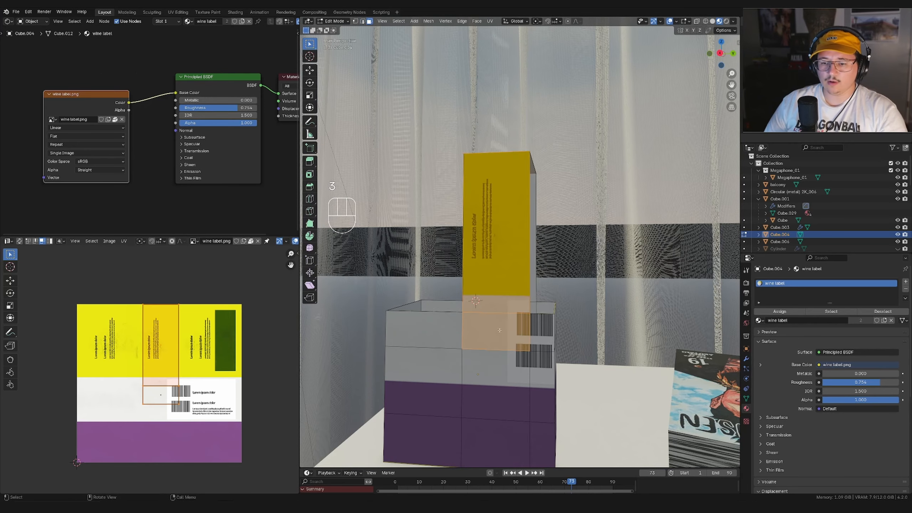
middle_click_drag(513, 289, 615, 343)
left_click(480, 330, "alt+shift")
left_click(551, 251, "ctrl")
middle_click_drag(551, 252, 558, 324)
left_click(560, 233, "ctrl")
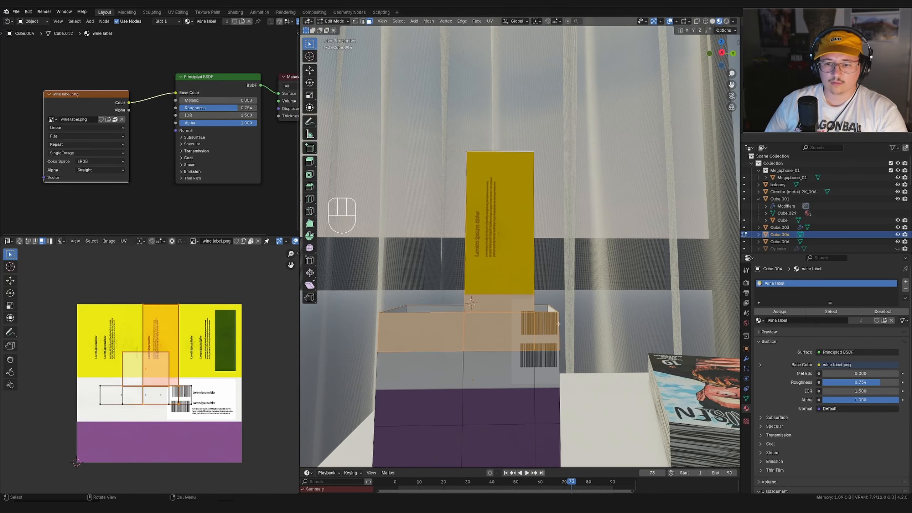
left_click_drag(202, 286, 69, 452)
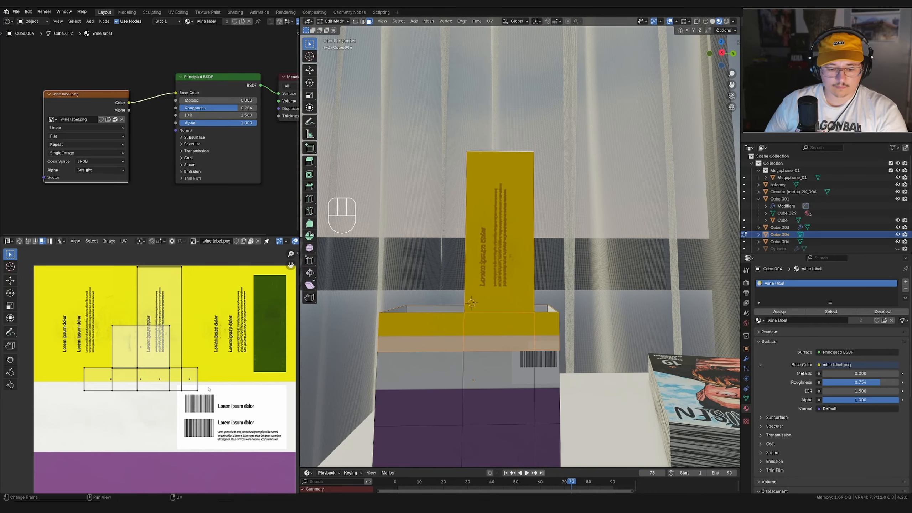
key("1")
left_click_drag(213, 381, 46, 418)
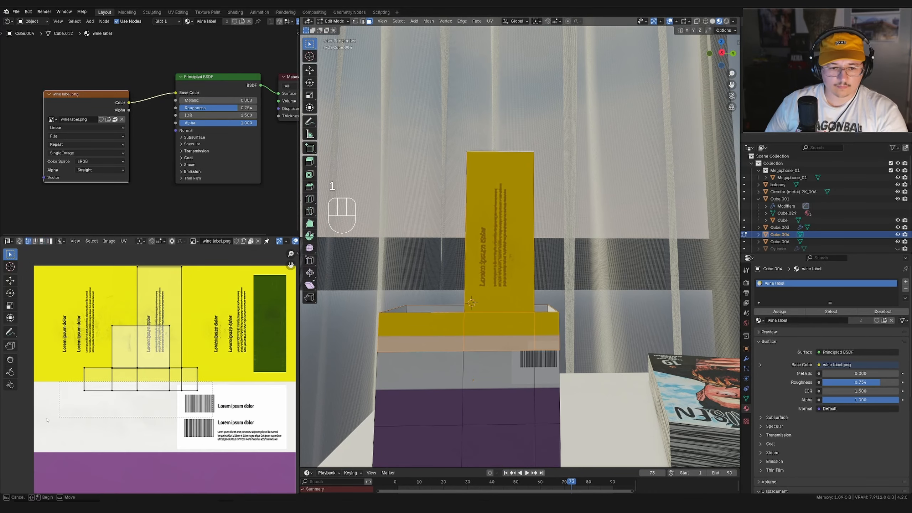
key("g")
key("y")
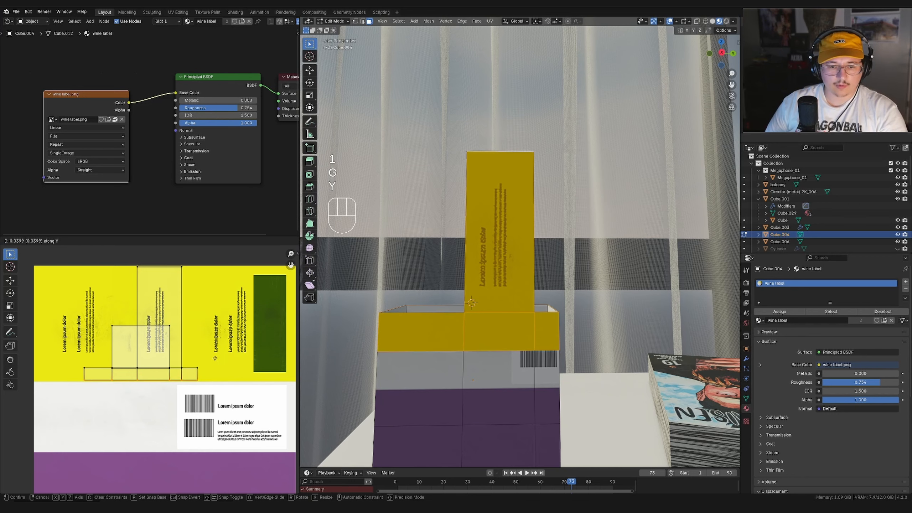
left_click(214, 360)
Step: Select only the handle's outer faces, then enlarge and reposition their UVs around the vertical text in the yellow area
middle_click_drag(471, 357, 471, 262)
left_click(517, 244)
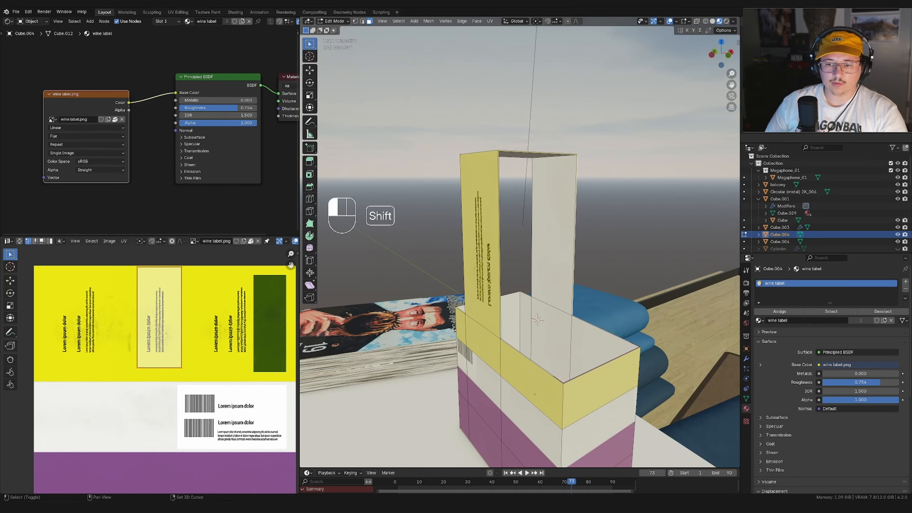
left_click(480, 259, "shift")
key("s")
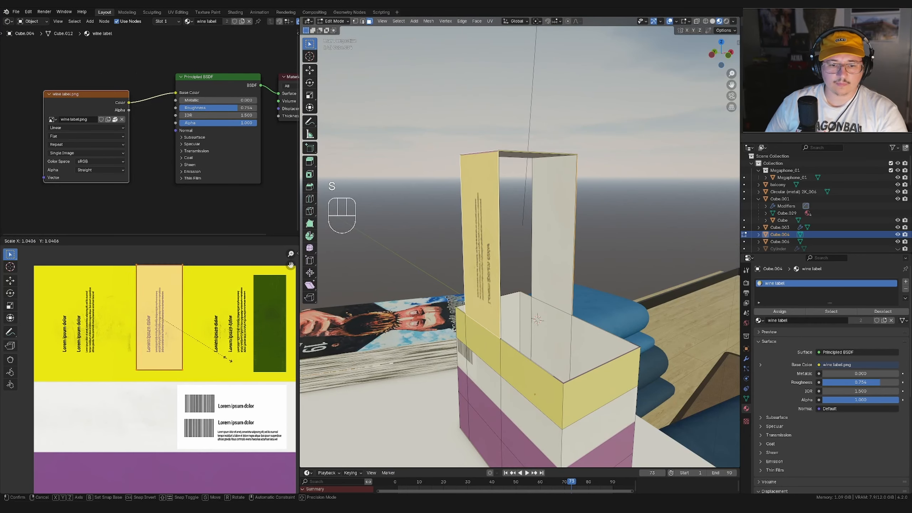
left_click(237, 363)
key("g")
left_click(235, 369)
key("s")
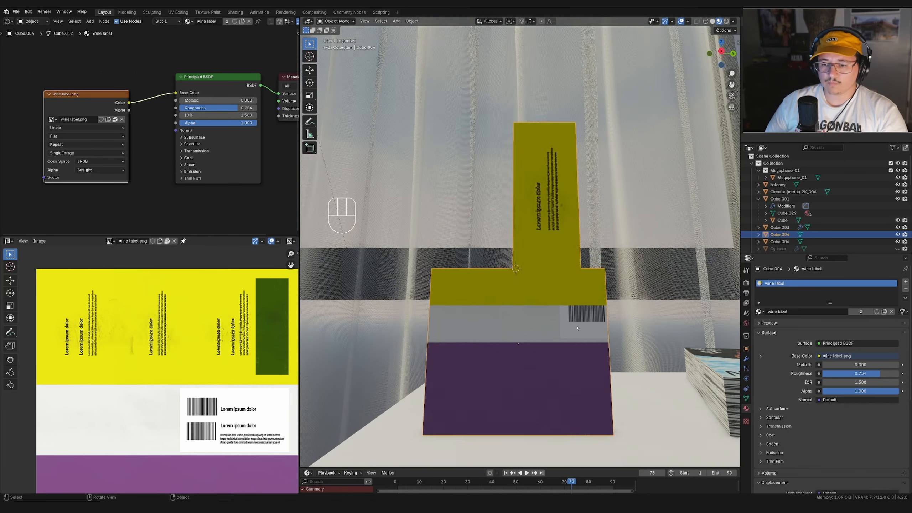
Step: Select the box's two middle bands, then move and scale their UVs into the plain white area of the label texture
key("Tab")
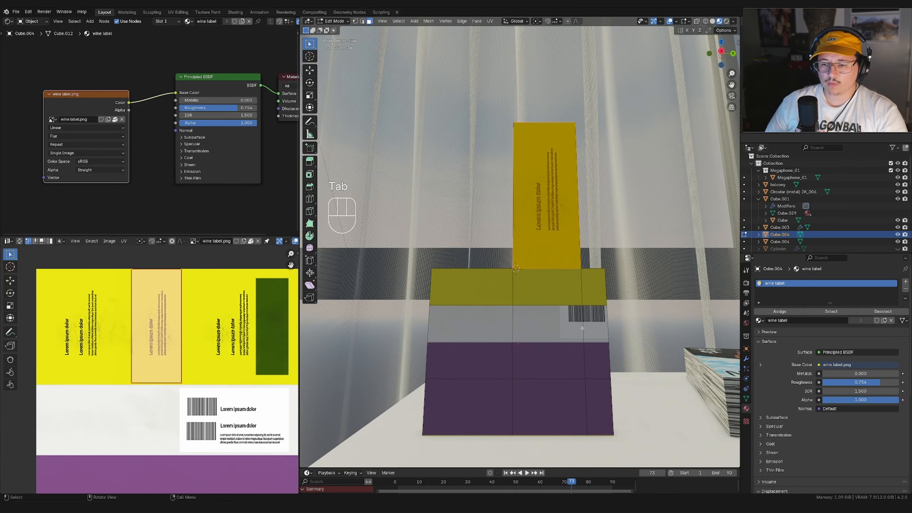
scroll(213, 388, "down", 2)
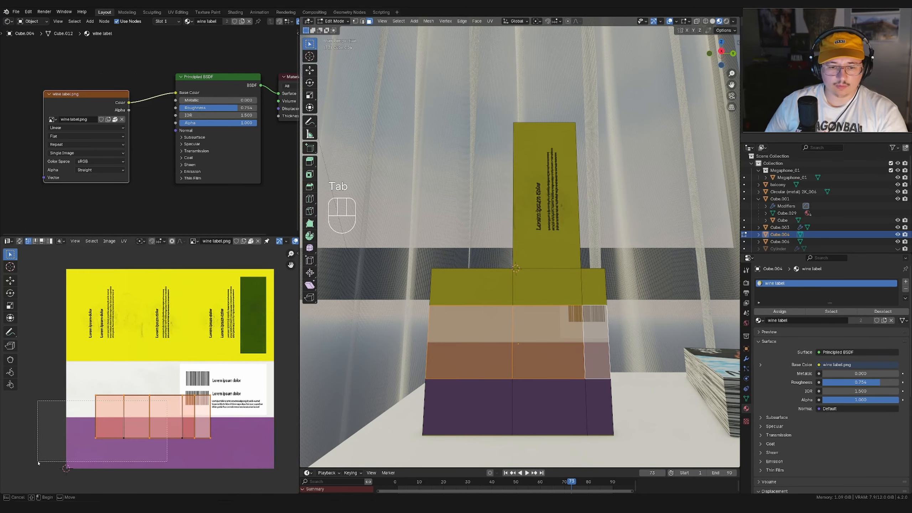
key("g")
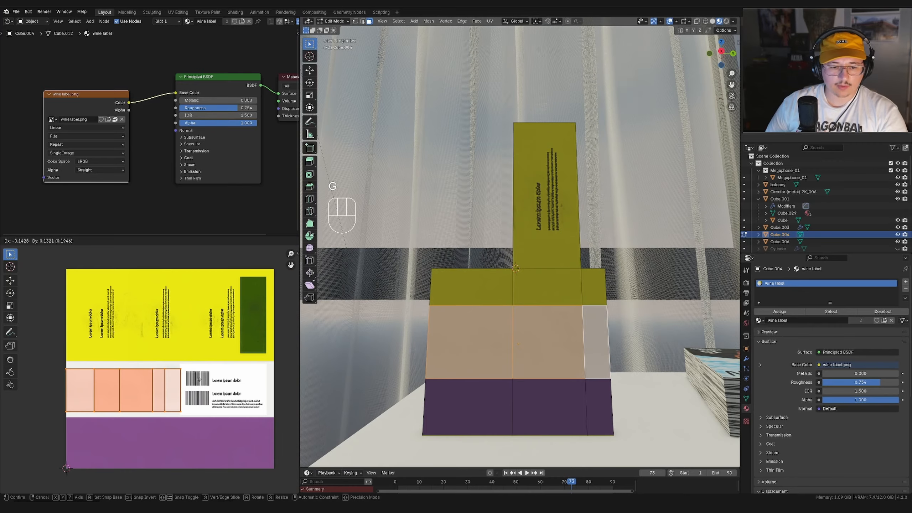
left_click(200, 382)
key("s")
left_click(196, 381)
key("Tab")
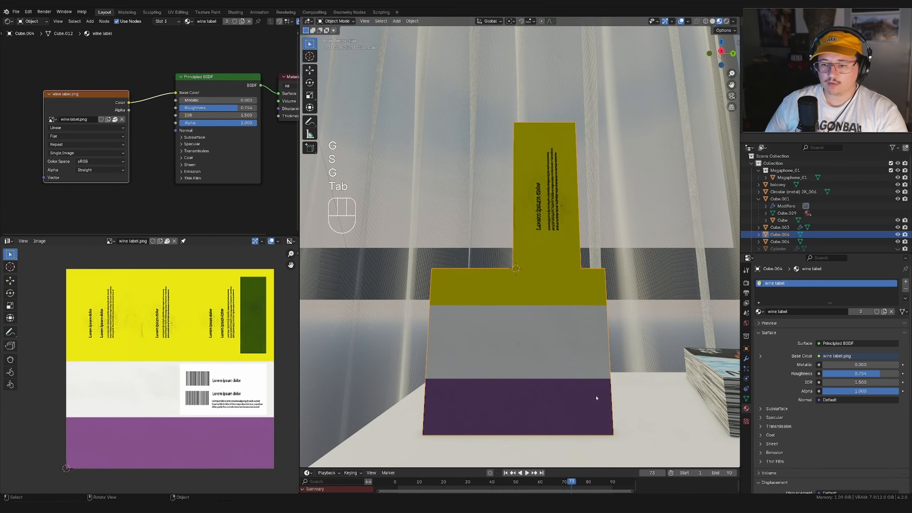
Step: Duplicate the central white band face on the box's handle side and offset the copy slightly outward along X
middle_click_drag(510, 345, 556, 389)
middle_click_drag(467, 366, 485, 341)
key("Tab")
left_click(517, 345)
middle_click_drag(546, 348, 575, 357)
key("shift+d")
key("g")
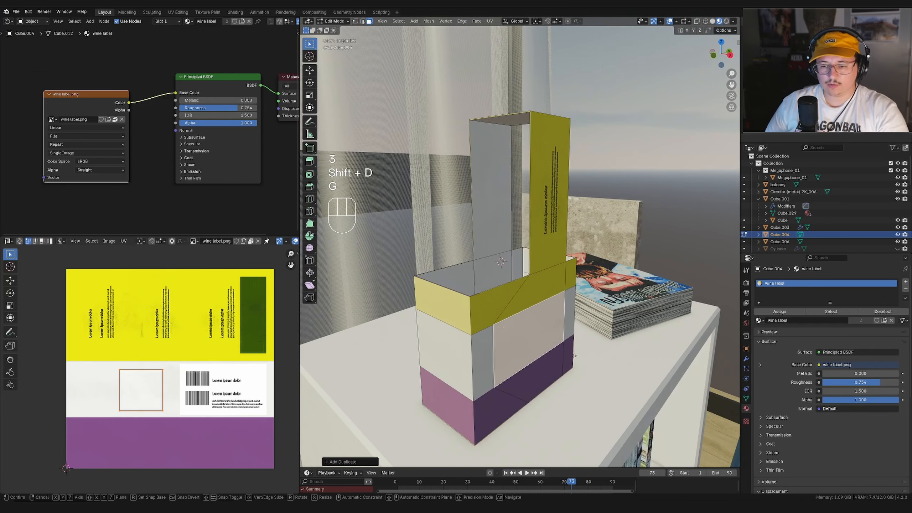
key("y")
key("x")
left_click(512, 362)
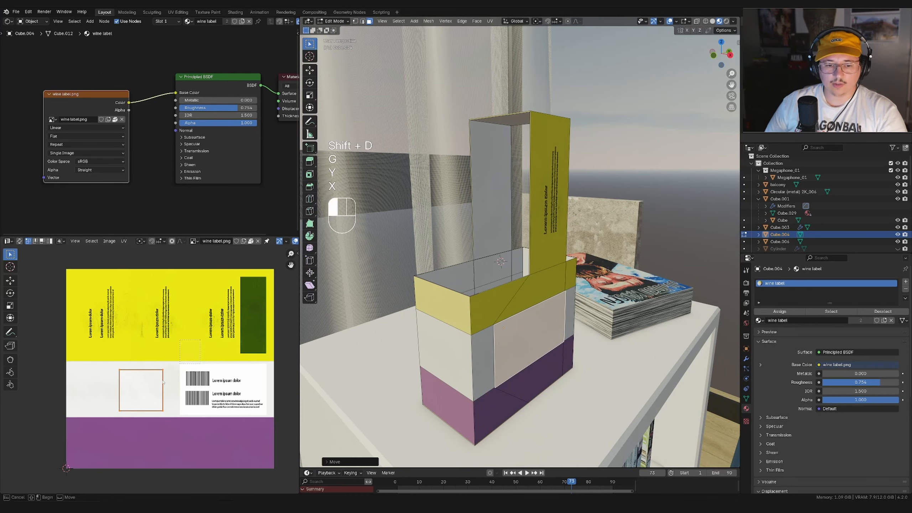
Step: Move and scale the duplicated face's UVs, stretching them along X, to cover the white barcode label
key("g")
left_click(287, 391)
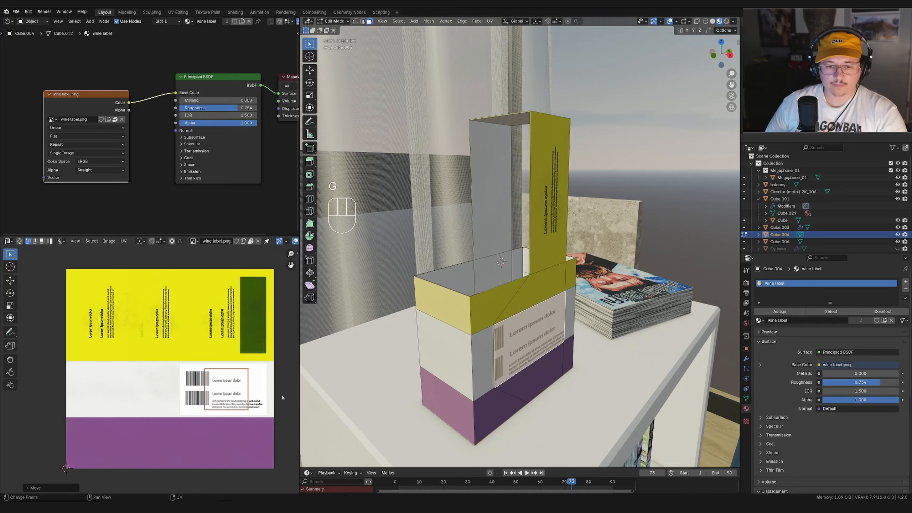
scroll(287, 391, "up", 3)
scroll(287, 391, "down", 2)
key("s")
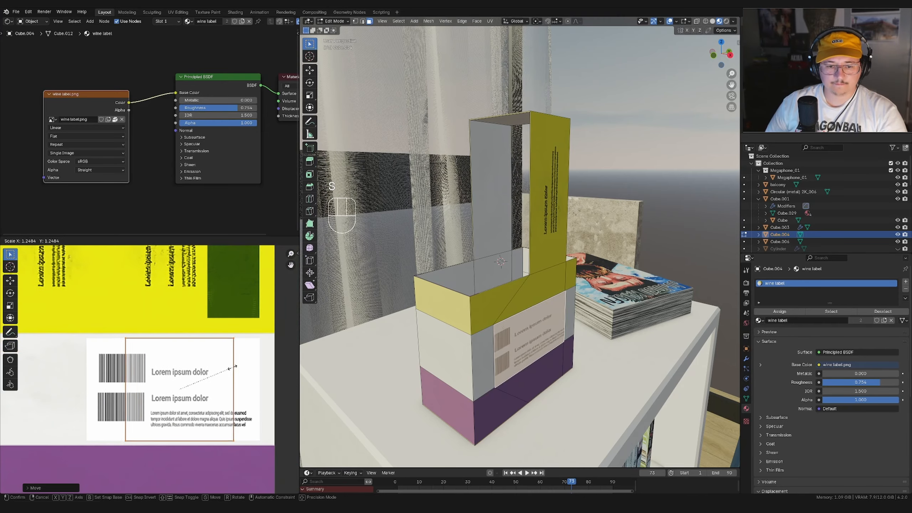
key("s")
key("x")
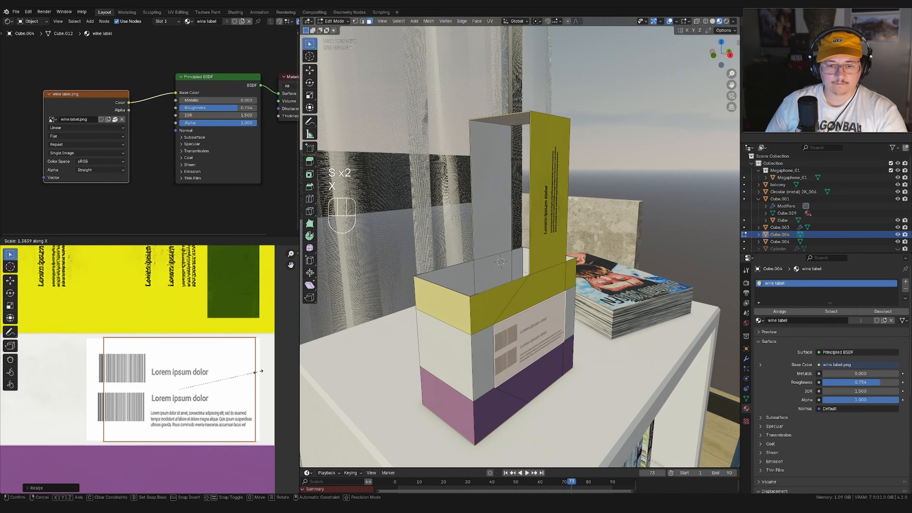
left_click(260, 374)
Step: Adjust the barcode label face's distance from the box along X and check it in Object Mode
key("KP_Decimal")
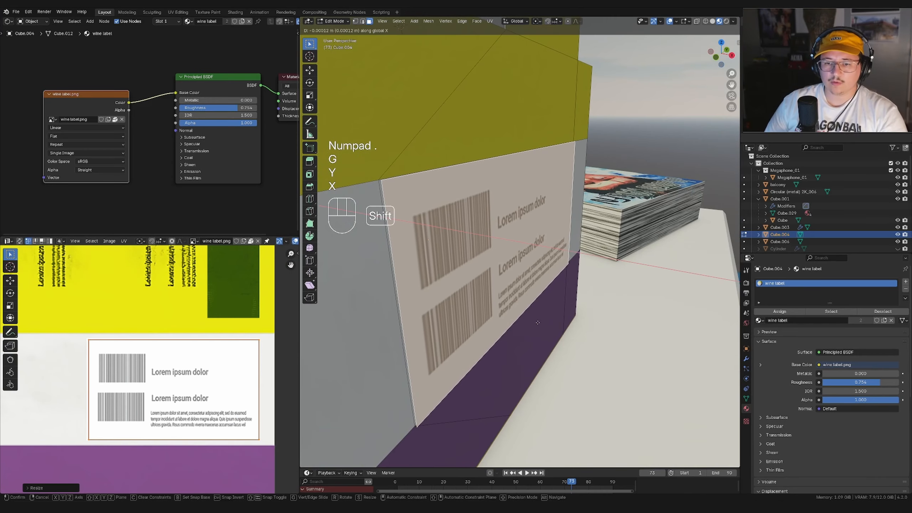
key("x")
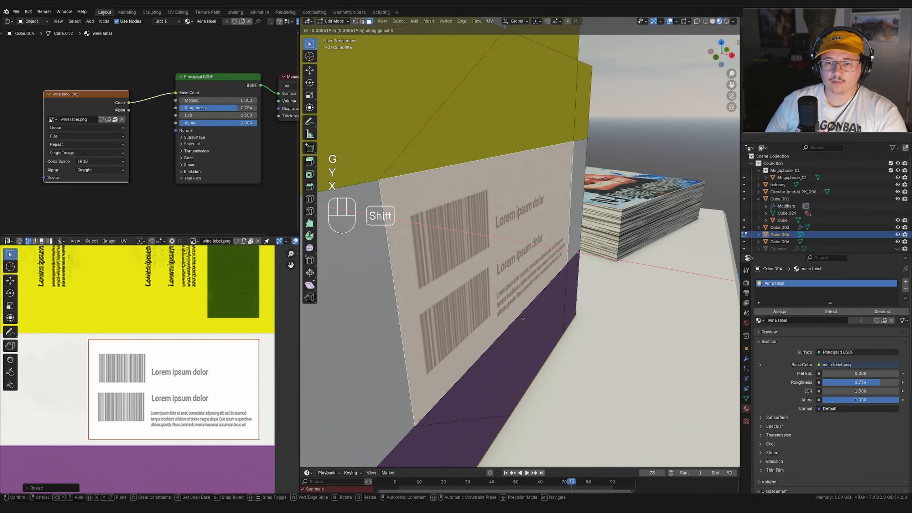
left_click(518, 313)
key("Tab")
middle_click_drag(518, 313, 558, 233)
key("Tab")
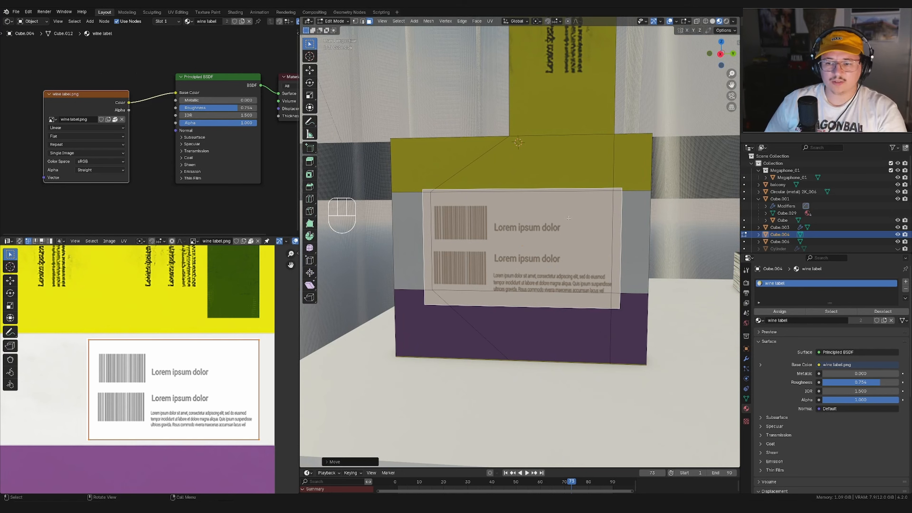
Step: Undo the most recent series of edits
key("ctrl+z")
key("ctrl+z")
key("ctrl+z")
key("ctrl+z")
key("ctrl+z")
key("ctrl+z")
key("ctrl+z")
key("ctrl+z")
key("ctrl+z")
key("ctrl+z")
key("ctrl+z")
key("ctrl+z")
key("ctrl+z")
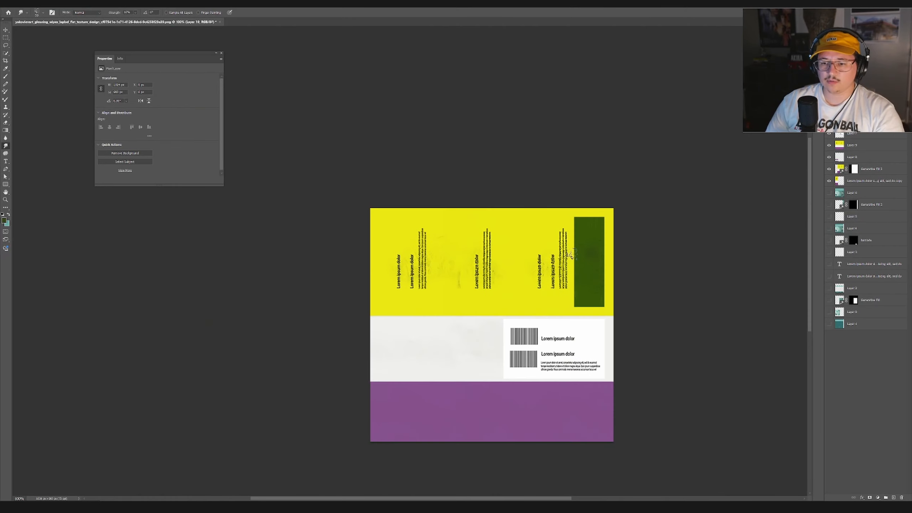
Step: In Photoshop, shrink the vertical text block in the yellow area and cover the leftover original text with sampled yellow
key("ctrl+t")
left_click_drag(572, 301, 554, 292)
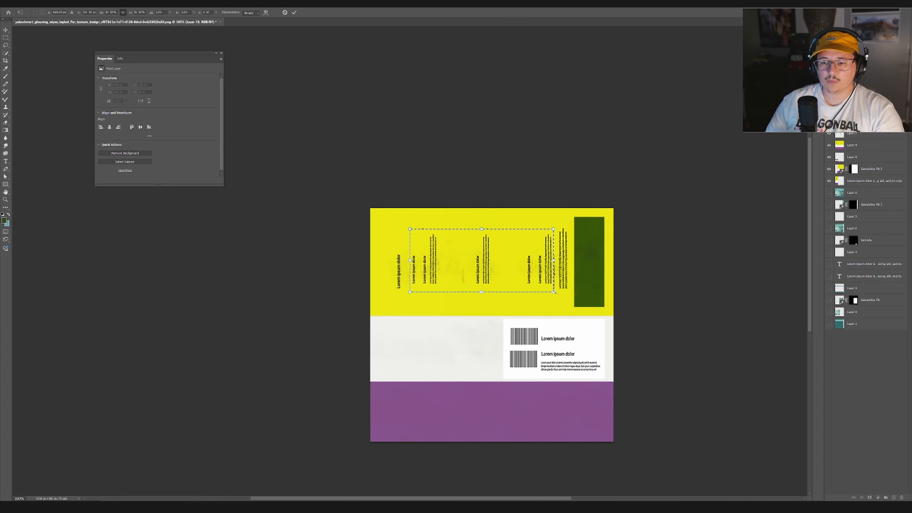
key("Return")
key("b")
left_click(554, 243, "alt")
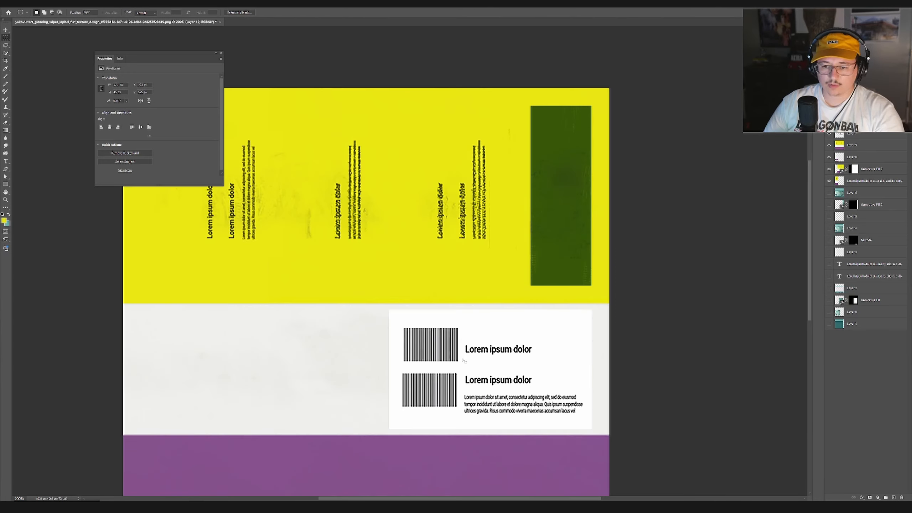
Step: Shrink the two "Lorem ipsum dolor" headings beside the barcodes and paint white over the leftover letters
key("ctrl+t")
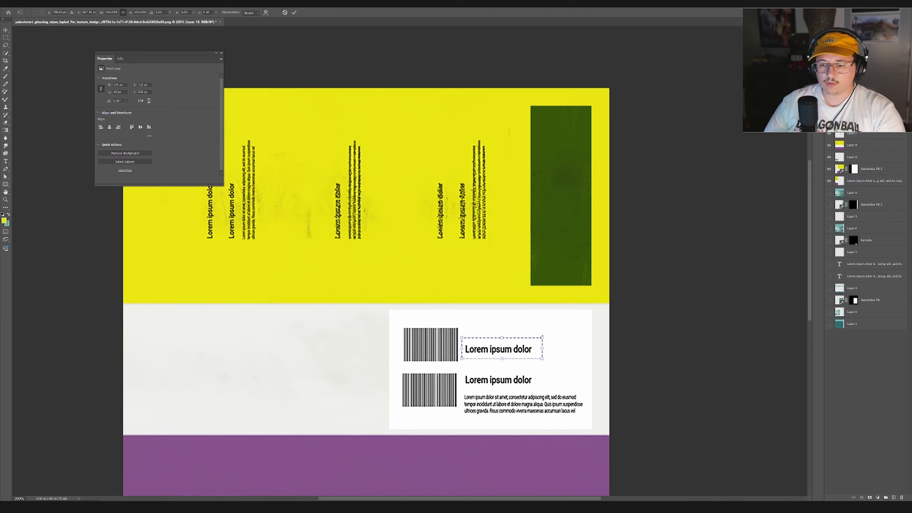
left_click_drag(543, 336, 532, 340, "alt")
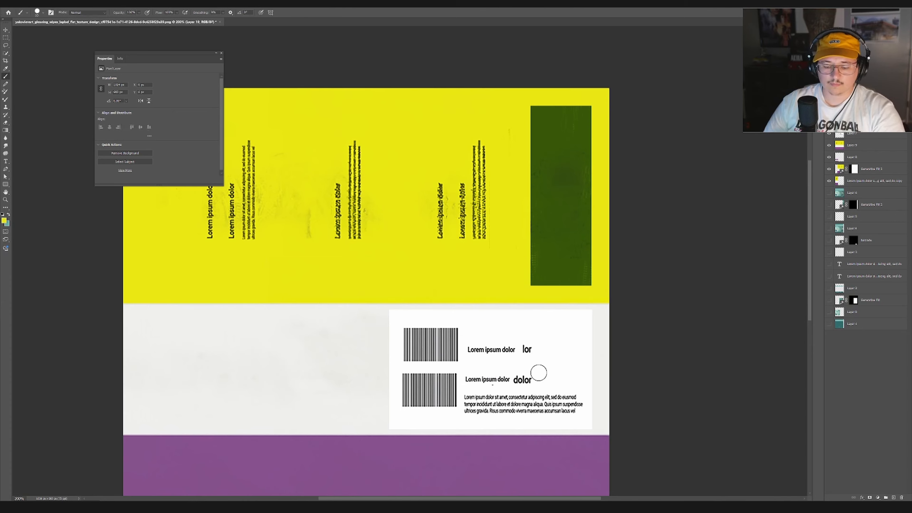
key("ctrl+z")
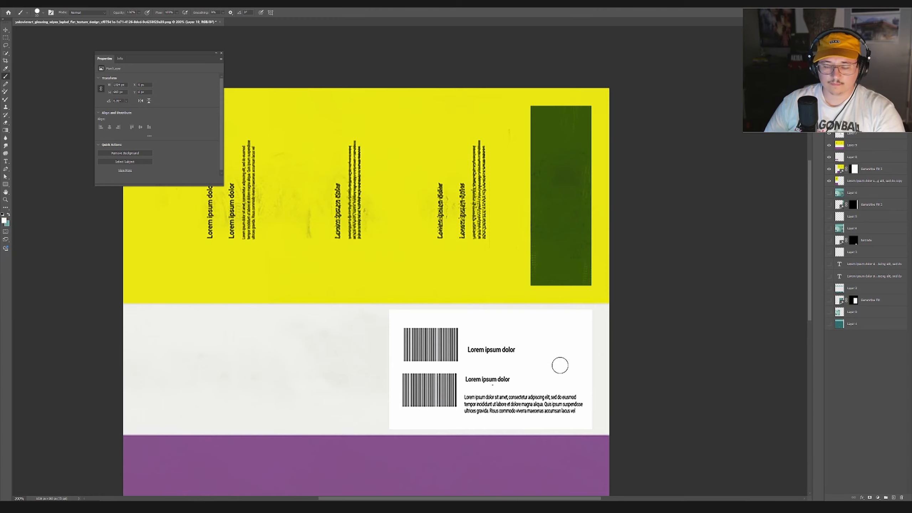
key("ctrl+minus")
key("ctrl+minus")
key("ctrl+minus")
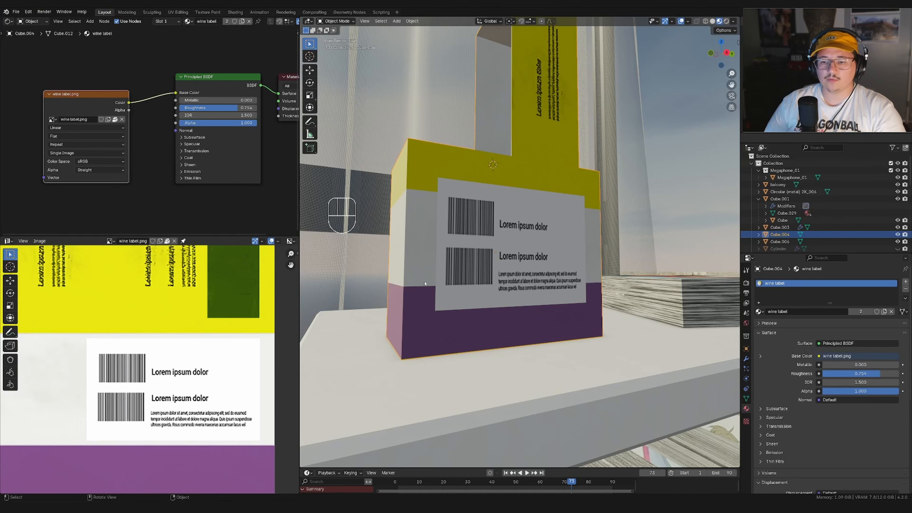
Step: Back in Blender, unlink the old label image and load the updated wine label.png from the Desktop into the Image Texture node
left_click(122, 119)
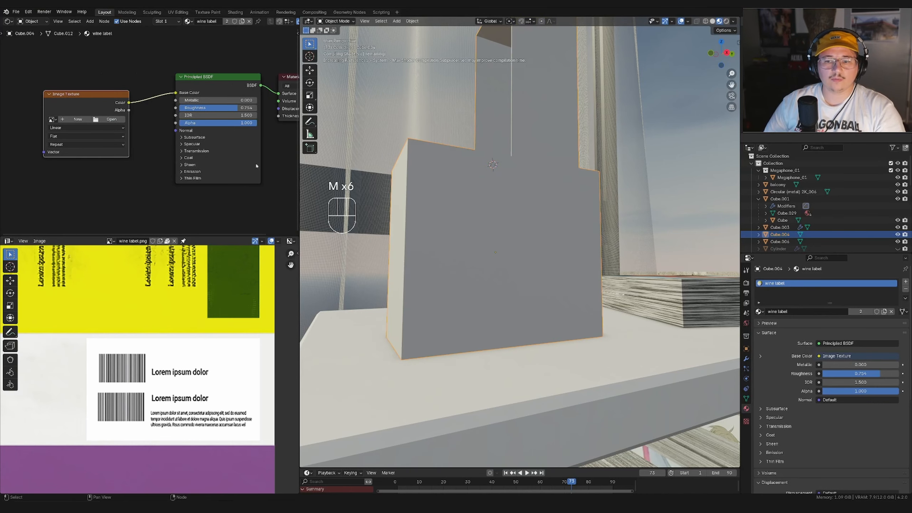
left_click(109, 119)
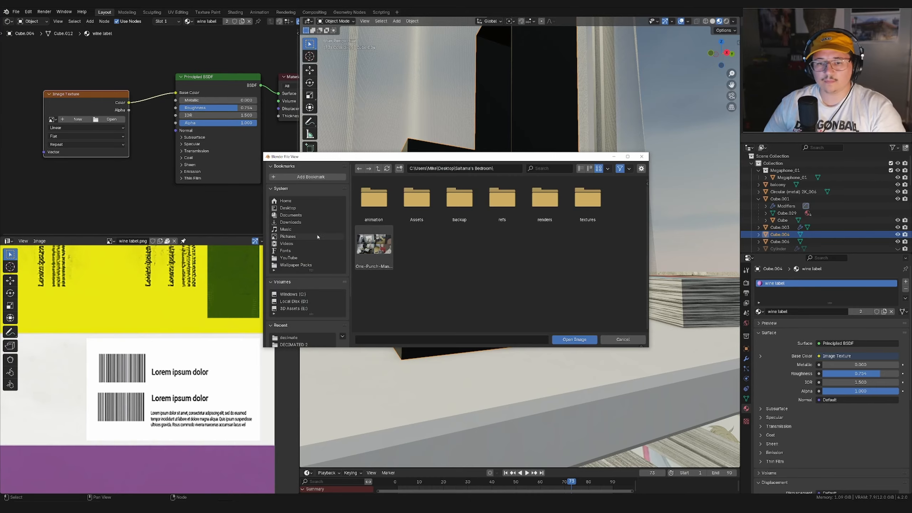
left_click(300, 208)
left_click(588, 245)
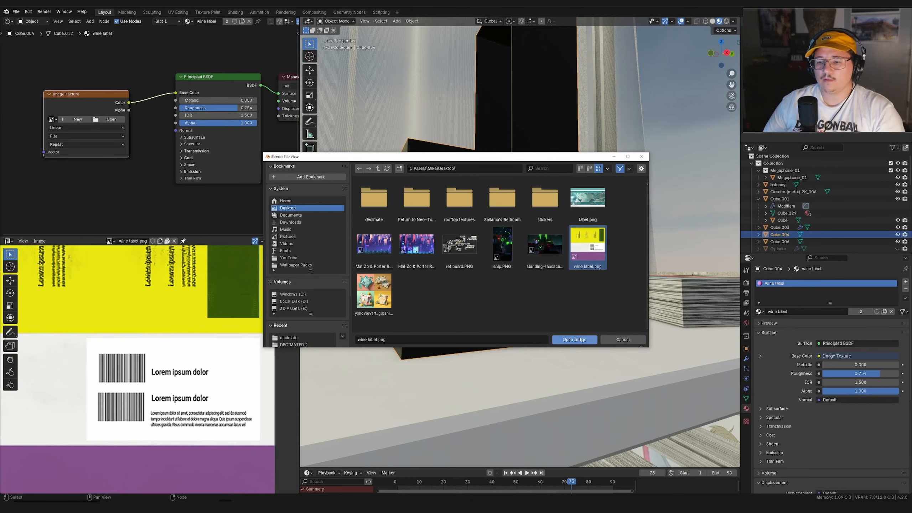
left_click(575, 340)
middle_click_drag(611, 304, 584, 308)
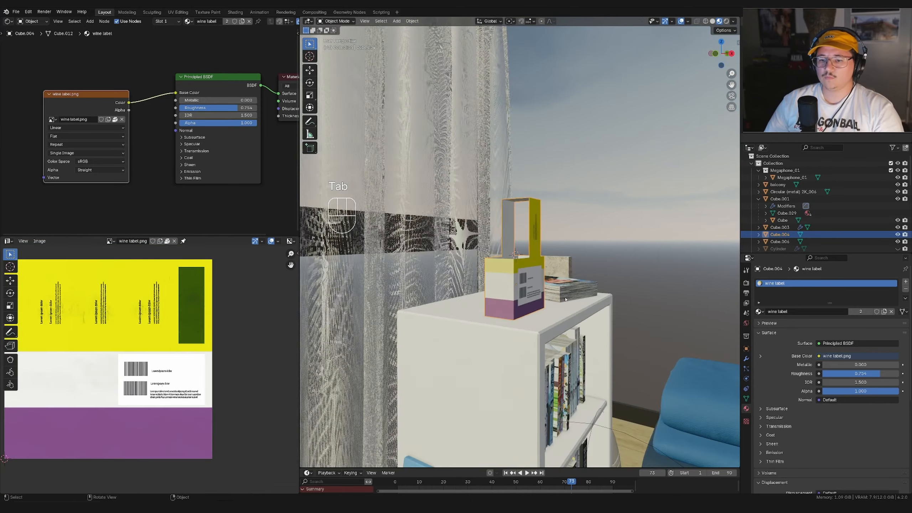
Step: Add a second material slot to the front bottle with a new material named wine glass
scroll(555, 297, "up", 8)
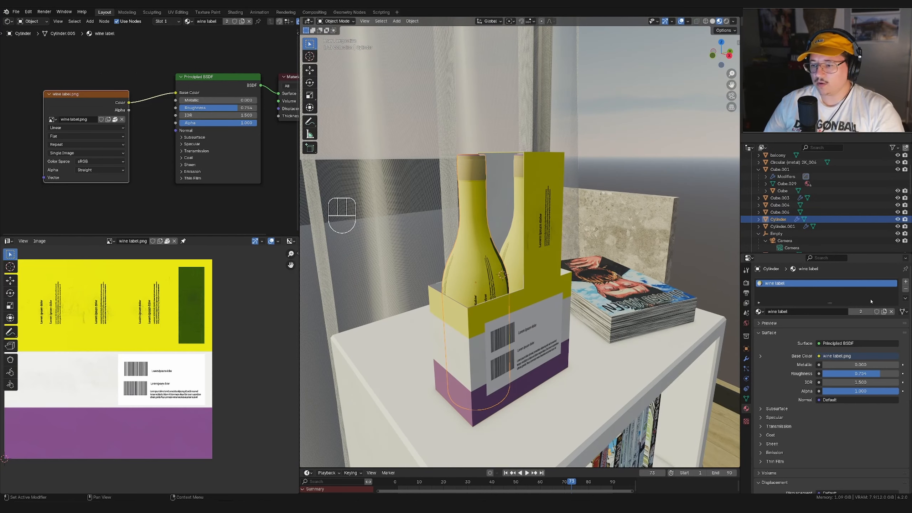
left_click(905, 282)
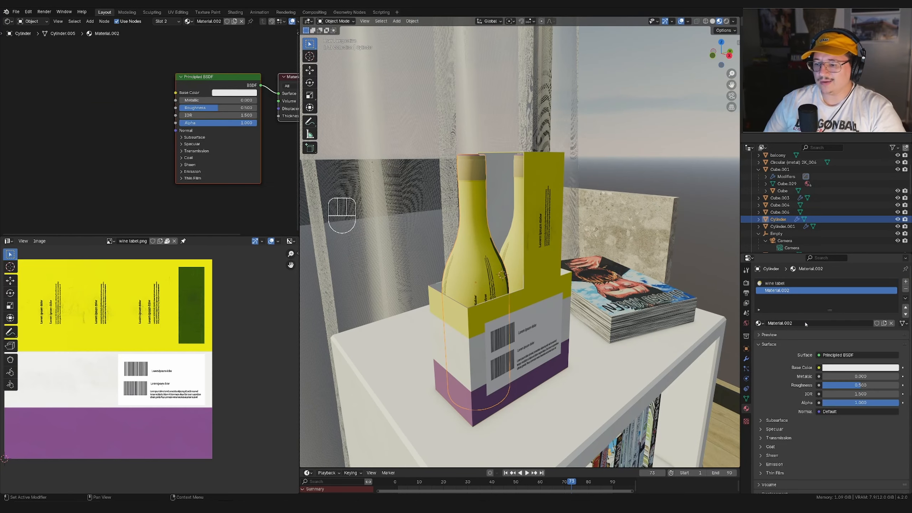
left_click(771, 323)
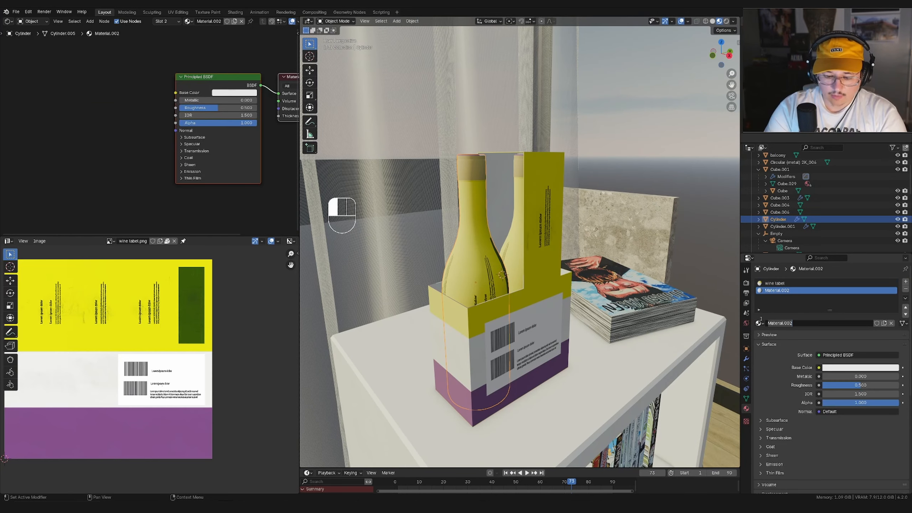
type("wine glass")
key("Return")
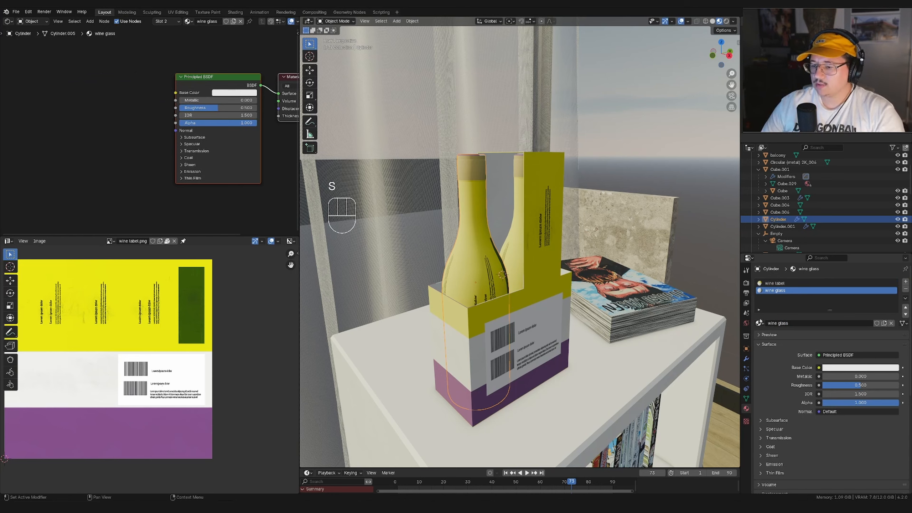
Step: Give the wine glass material a very dark red base color and lower its roughness to below 0.1
left_click(863, 366)
left_click_drag(893, 289, 892, 302)
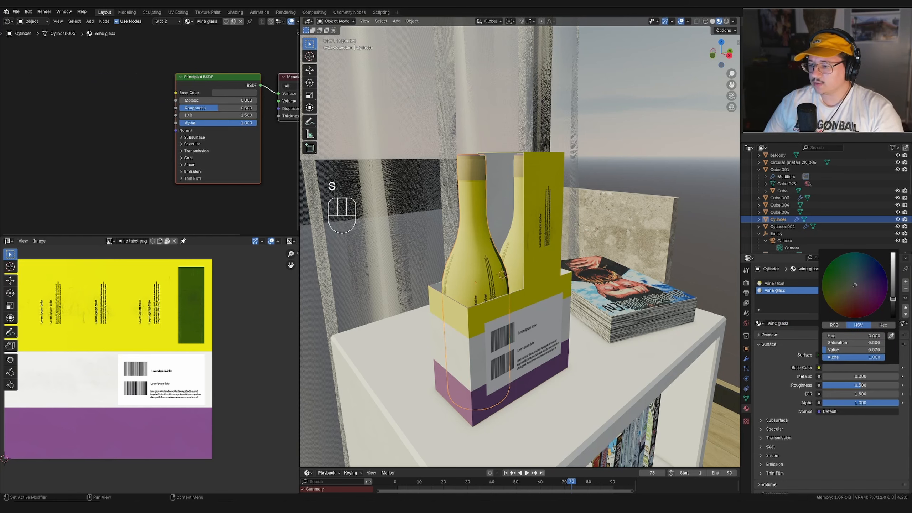
left_click(850, 300)
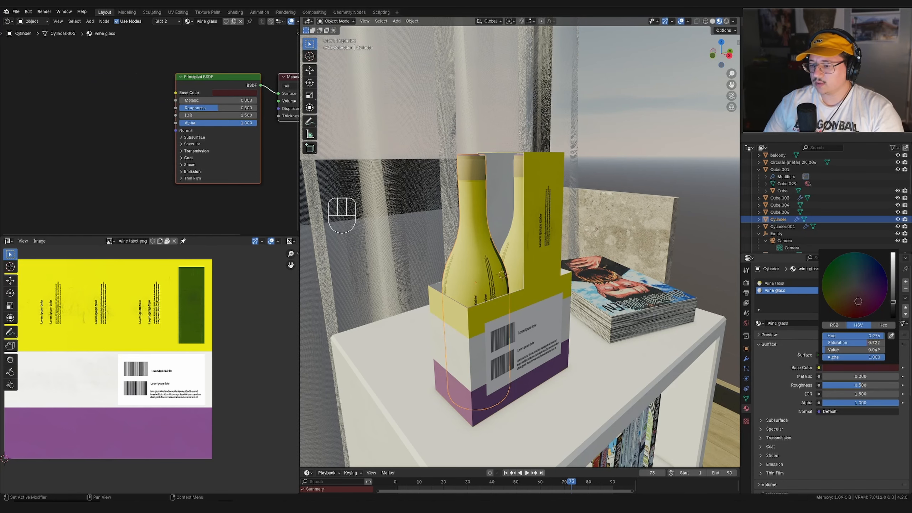
left_click_drag(860, 385, 825, 385)
left_click(758, 336)
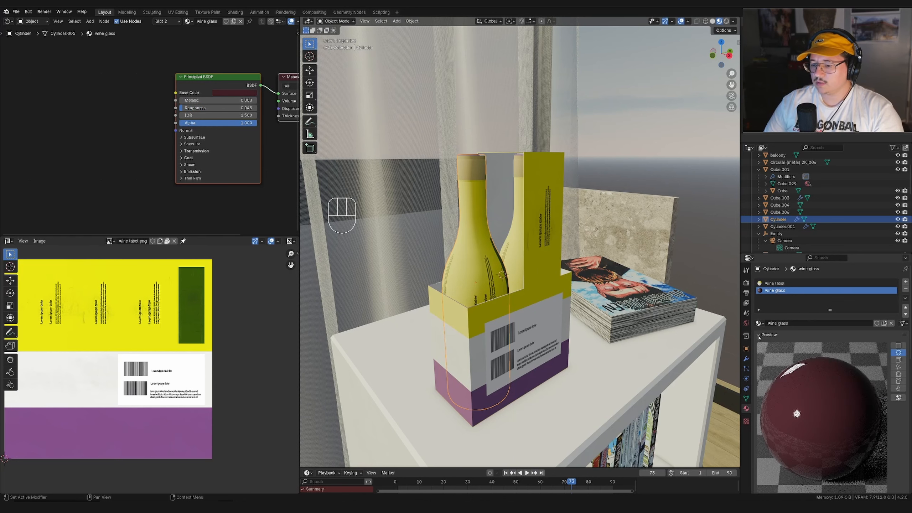
left_click(758, 335)
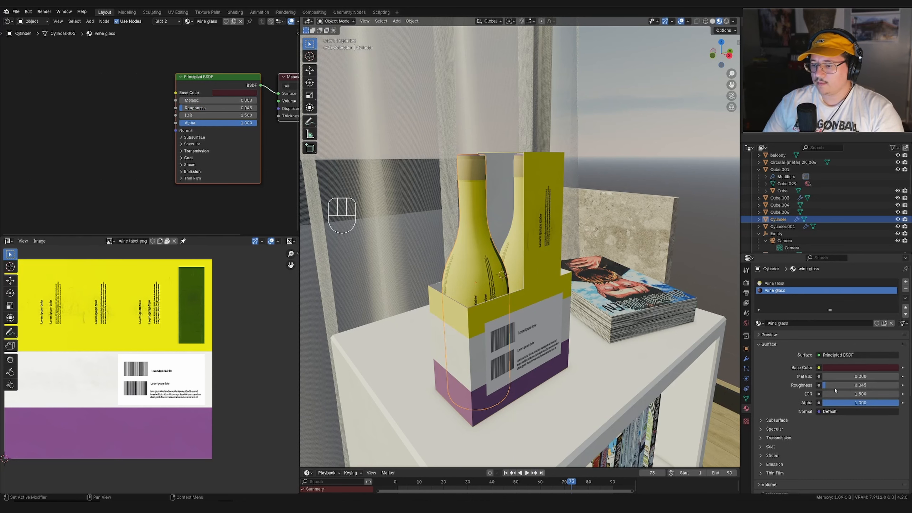
left_click_drag(835, 389, 836, 390)
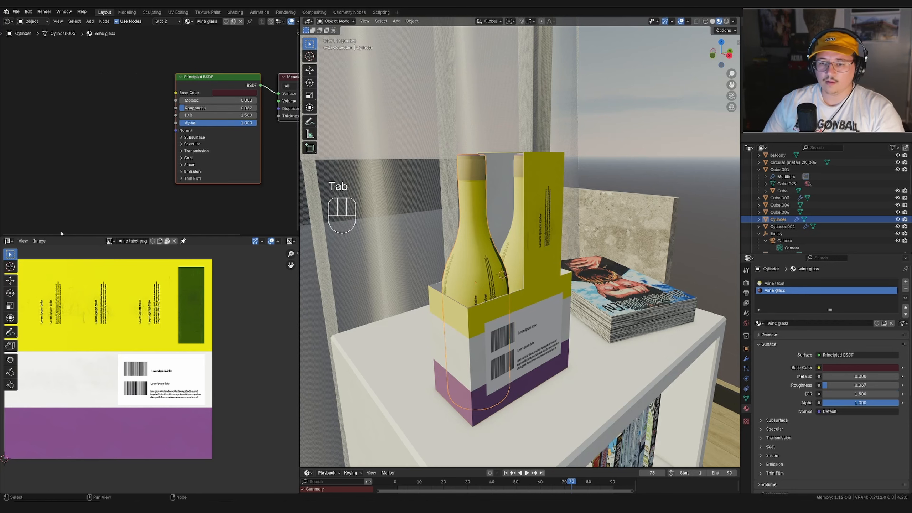
Step: Assign the wine glass material to the face loops around the front bottle's shoulder, between the neck and the label
left_click(467, 265)
scroll(467, 265, "up", 3)
middle_click_drag(468, 266, 527, 288)
key("Tab")
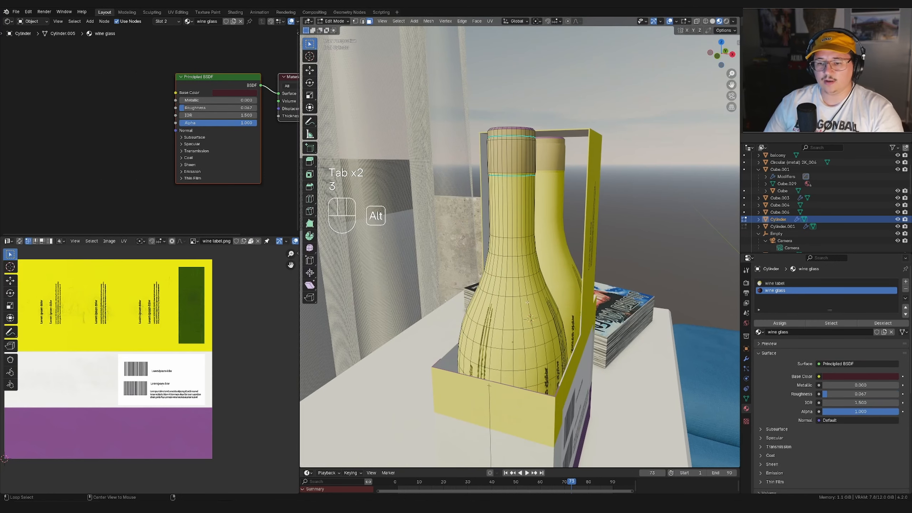
left_click(530, 318, "alt")
left_click(531, 291, "alt+shift")
left_click(531, 266, "alt+shift")
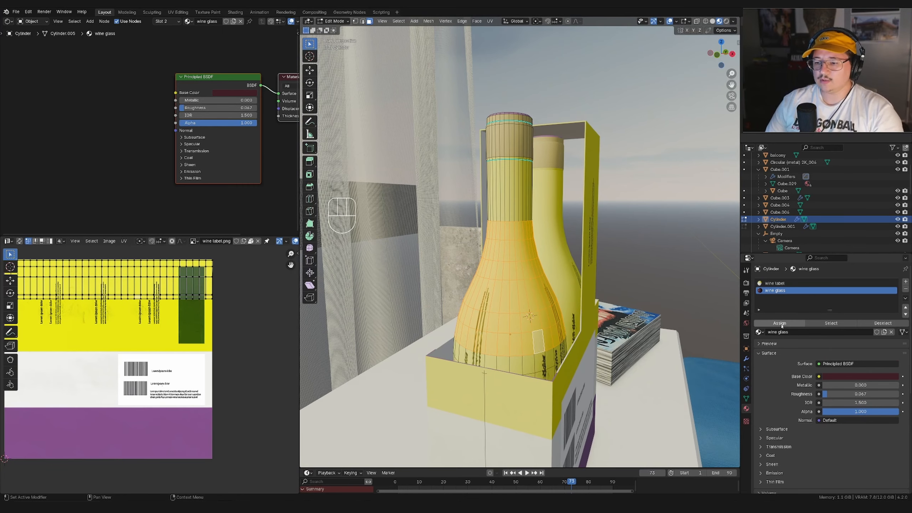
left_click(779, 323)
Step: Select the front bottle's top cap and neck faces down to the dark red shoulder
middle_click_drag(520, 309, 519, 206)
key("Tab")
key("Tab")
left_click(520, 203)
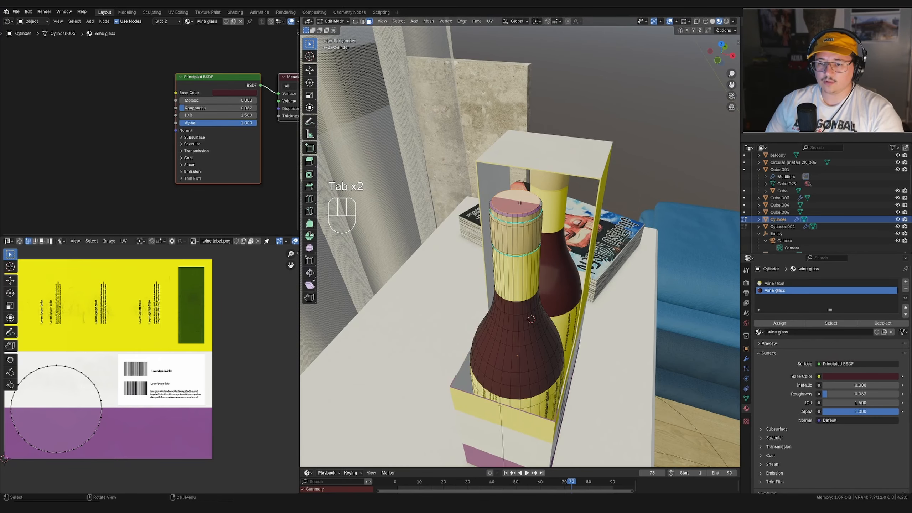
key("ctrl+KP_Add")
key("ctrl+KP_Add")
key("ctrl+KP_Add")
key("ctrl+KP_Add")
key("ctrl+KP_Add")
key("ctrl+KP_Add")
key("ctrl+KP_Add")
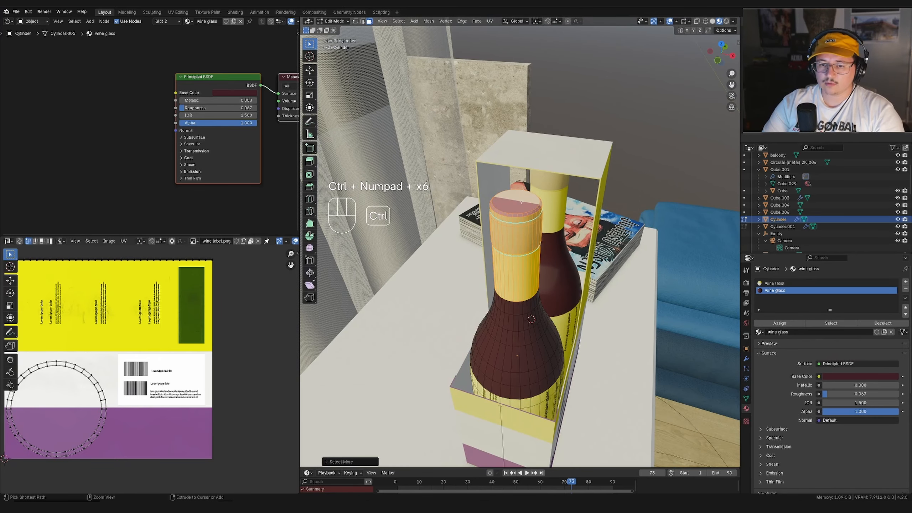
key("ctrl+KP_Subtract")
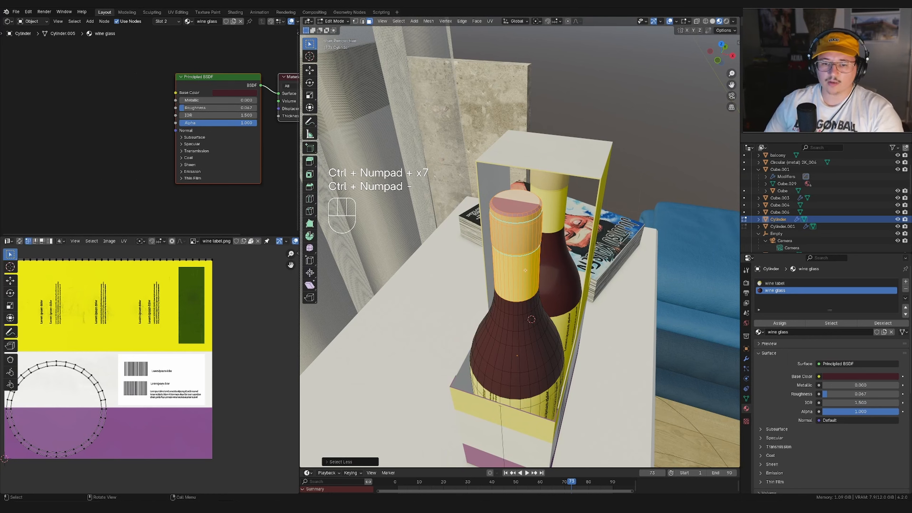
Step: Select every bottle face that uses the wine label material and unwrap them with Cube Projection
left_click(818, 282)
left_click(831, 323)
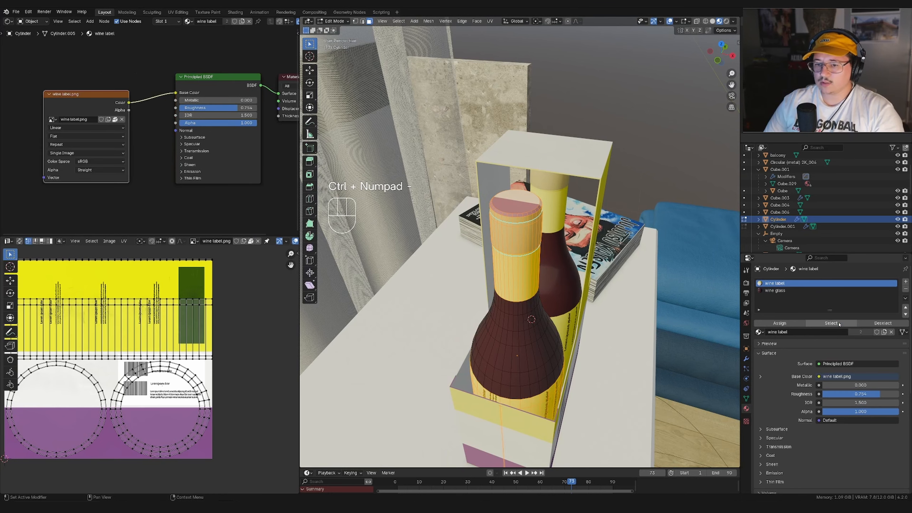
middle_click_drag(544, 306, 522, 327)
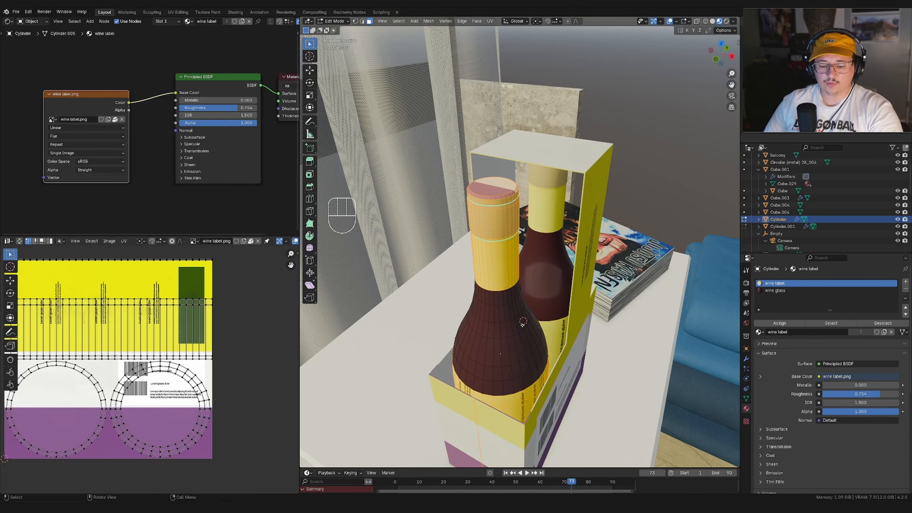
key("u")
left_click(519, 328)
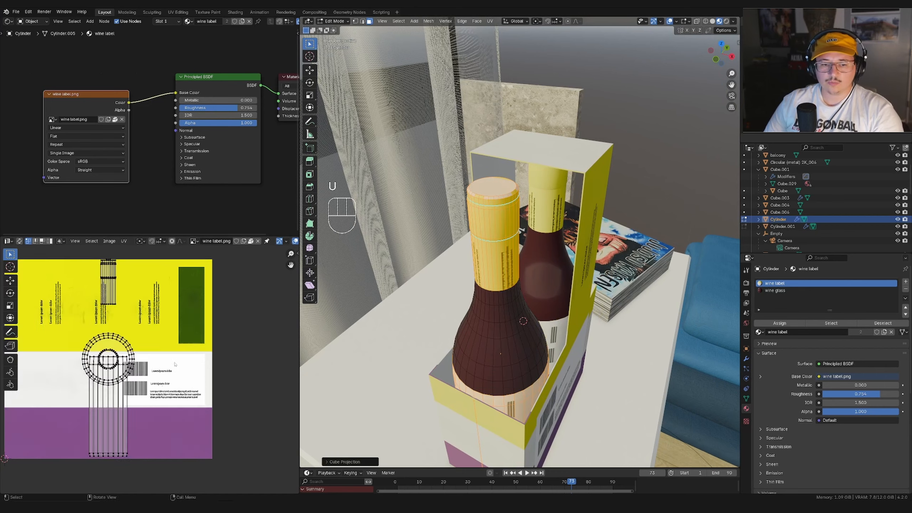
Step: Move the bottle neck's UV island onto the label's dark green rectangle and enlarge it to fill that area
scroll(159, 276, "down", 3)
left_click(128, 326)
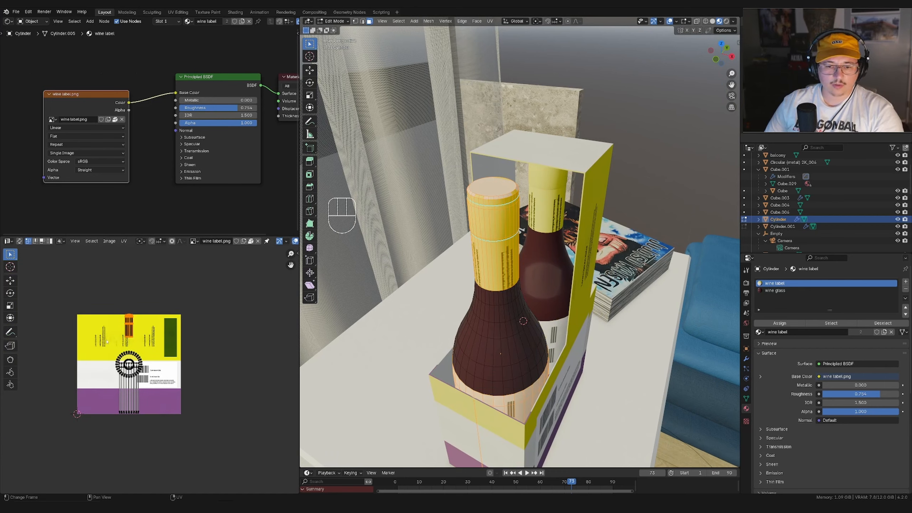
scroll(129, 325, "up", 3)
key("g")
left_click(216, 332)
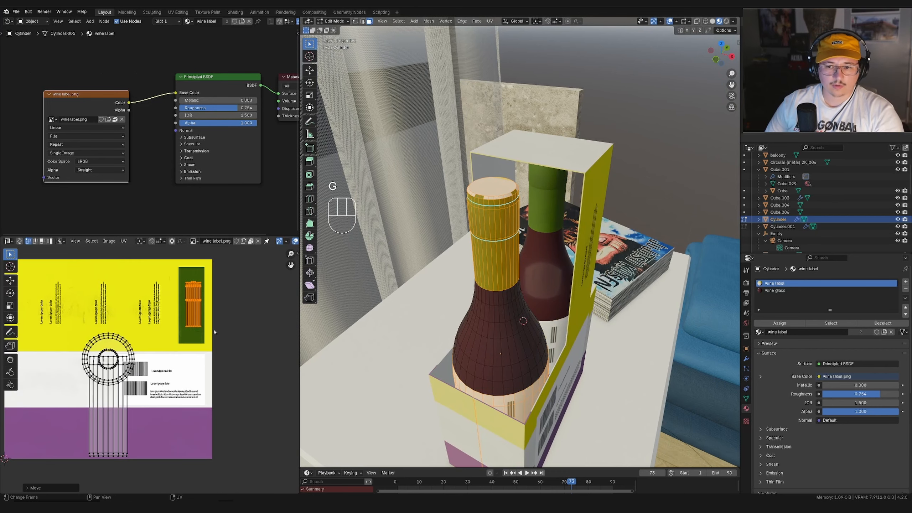
key("s")
left_click(186, 376)
scroll(187, 376, "up", 2)
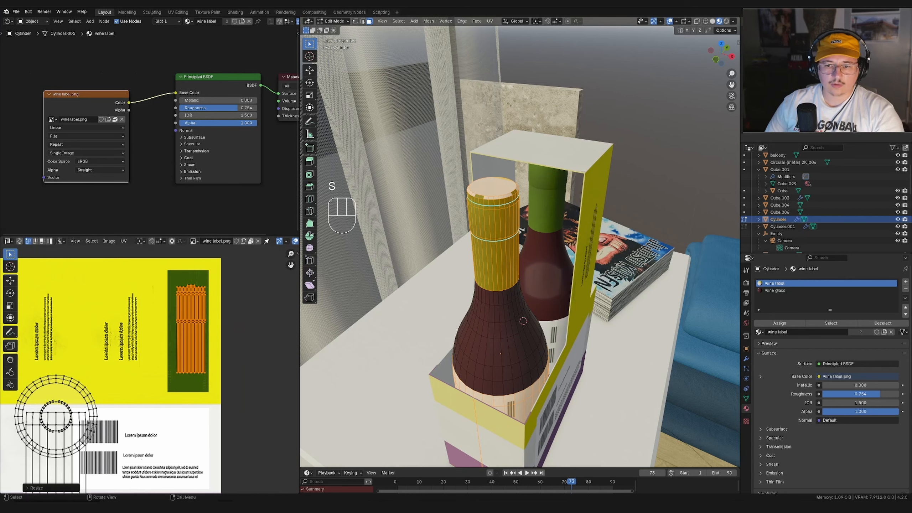
Step: Cube-project the faces on top of the bottle cap and shrink their UVs to fit inside the dark green rectangle
left_click(498, 187)
key("ctrl+KP_Add")
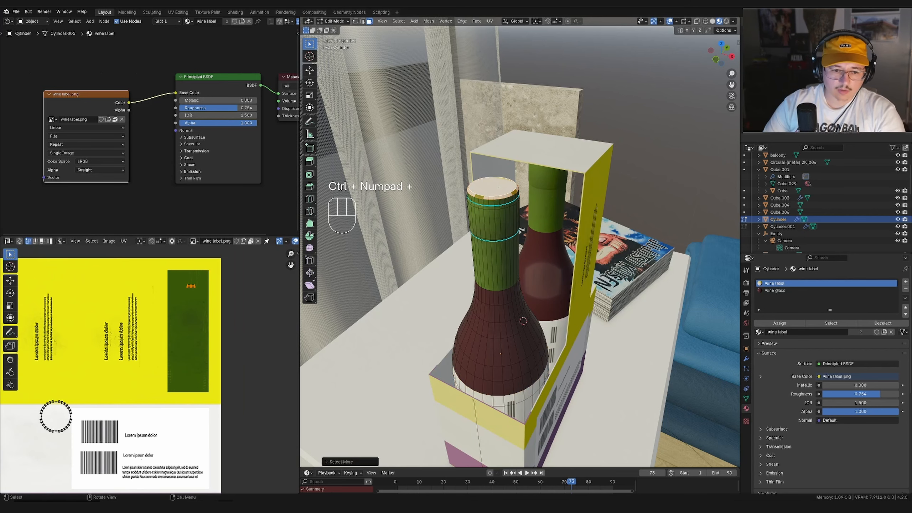
key("u")
left_click(544, 199)
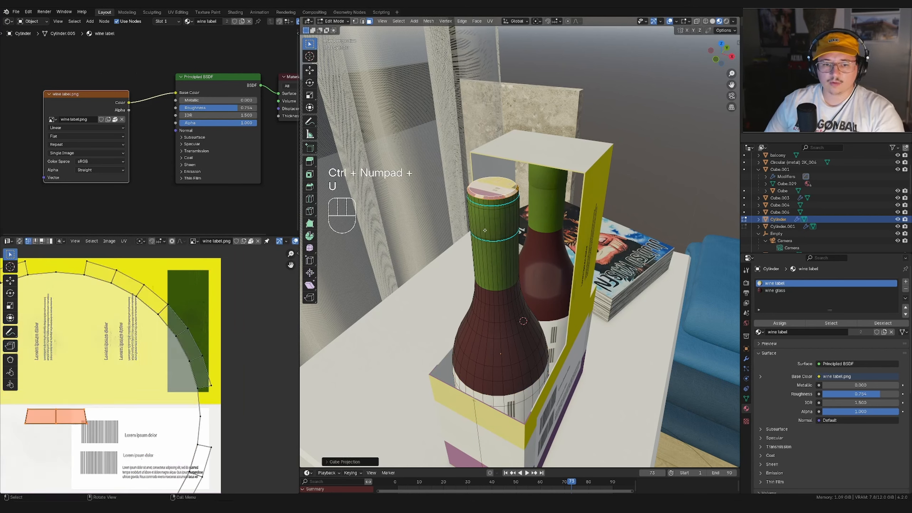
scroll(150, 368, "down", 2)
key("s")
key("a")
key("s")
key("g")
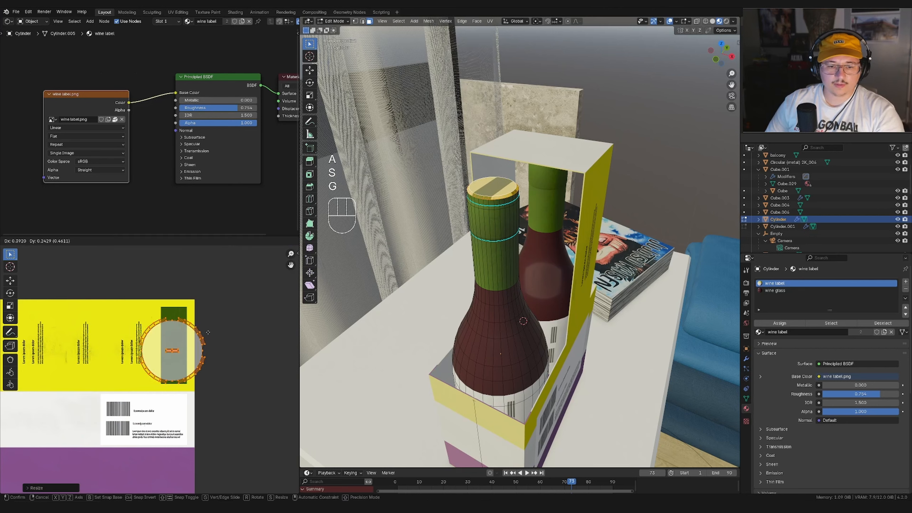
key("s")
key("g")
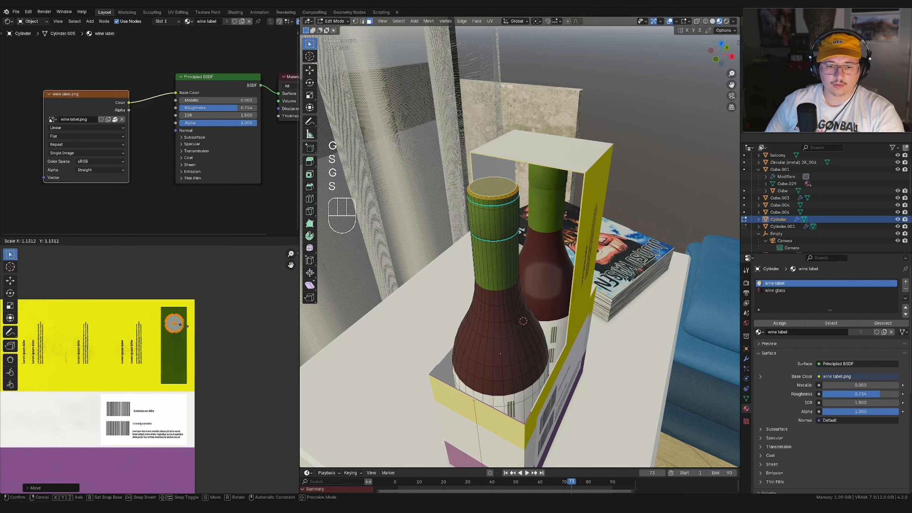
left_click(188, 327)
key("Tab")
scroll(636, 364, "up", 4)
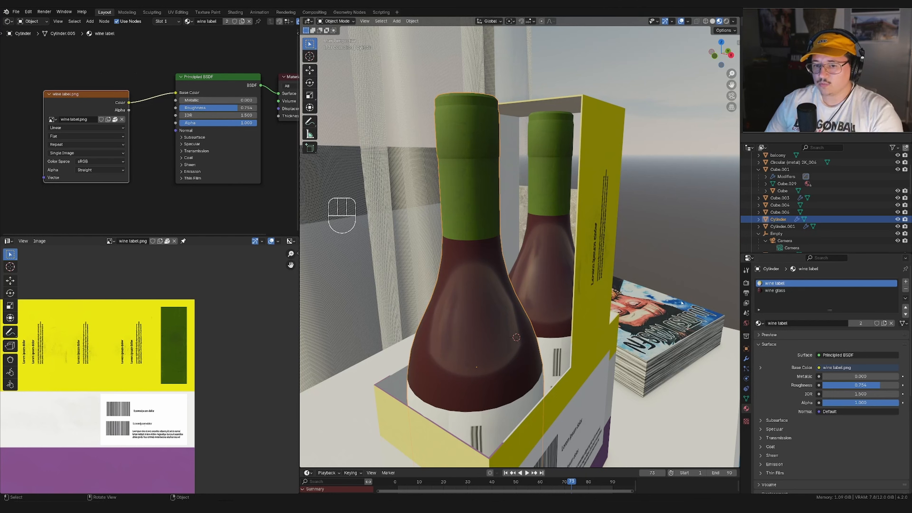
Step: Make the bottle's wine label material a separate copy named wine label.gloss and set its roughness to 0.316
left_click(883, 324)
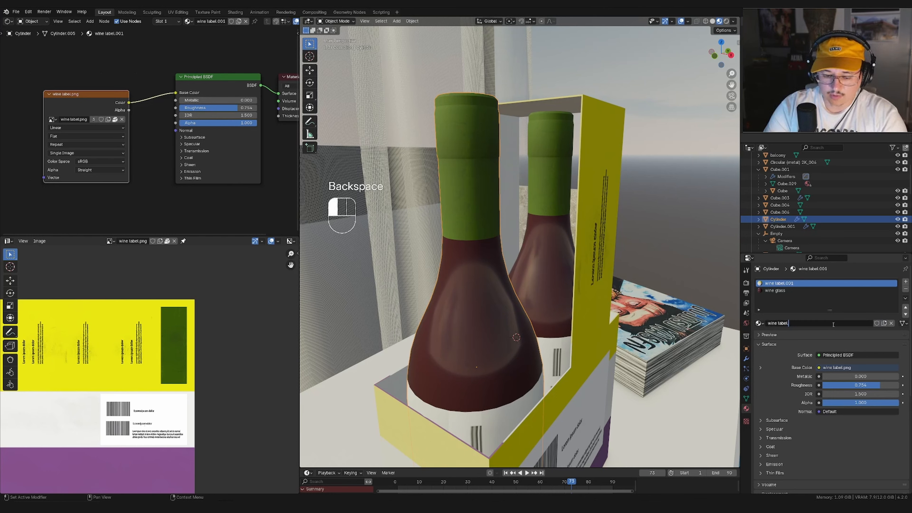
type("ss")
key("Return")
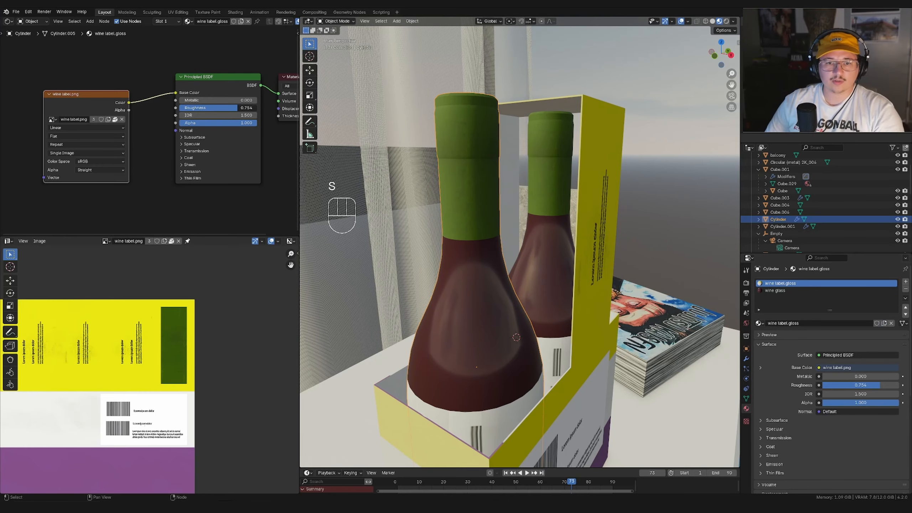
left_click_drag(237, 108, 203, 108)
middle_click_drag(591, 278, 568, 320)
left_click(594, 252)
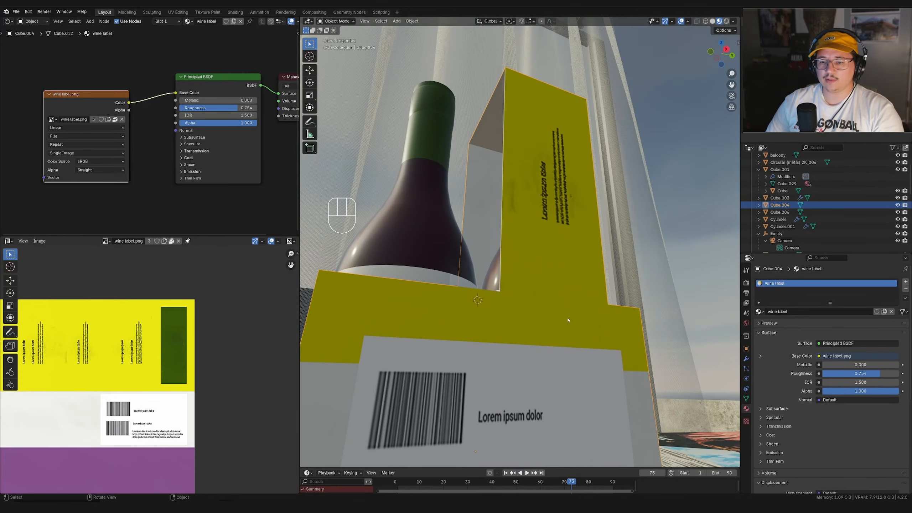
Step: Select the front bottle's lower label faces and move their UVs onto the upper-left yellow text area of the label image
left_click(412, 249)
middle_click_drag(412, 249, 528, 354)
key("Tab")
left_click(528, 355, "alt")
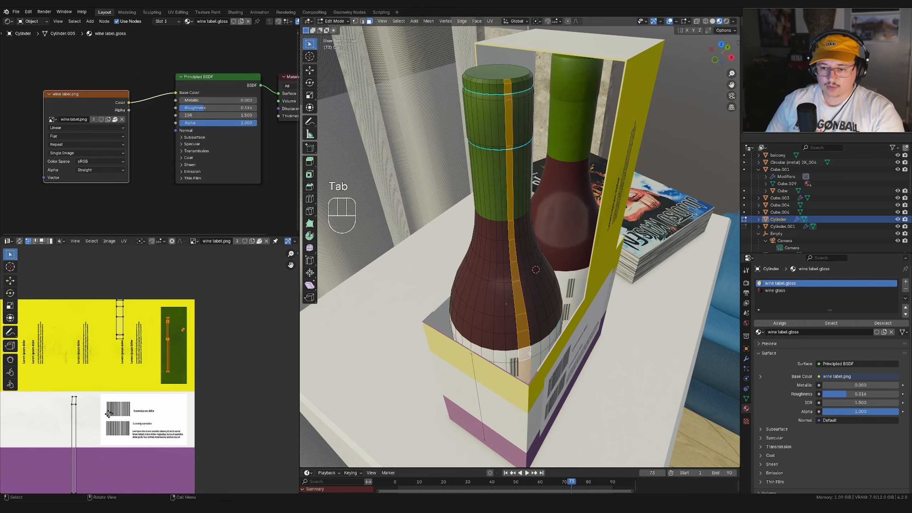
left_click(530, 354, "alt")
key("ctrl+KP_Add")
key("ctrl+KP_Add")
mouse_move(529, 365)
middle_mouse_down()
mouse_move(539, 431)
mouse_move(524, 373)
middle_mouse_up()
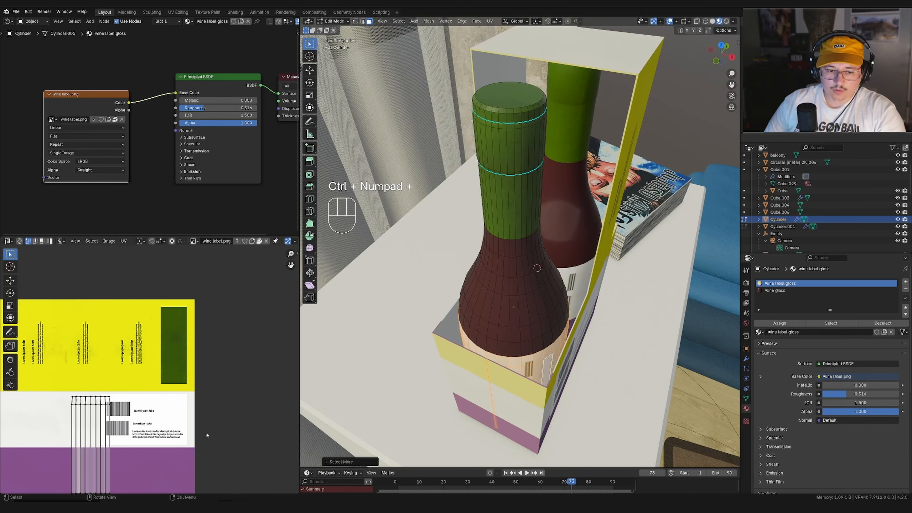
scroll(208, 434, "down", 3)
key("a")
scroll(211, 432, "up", 2)
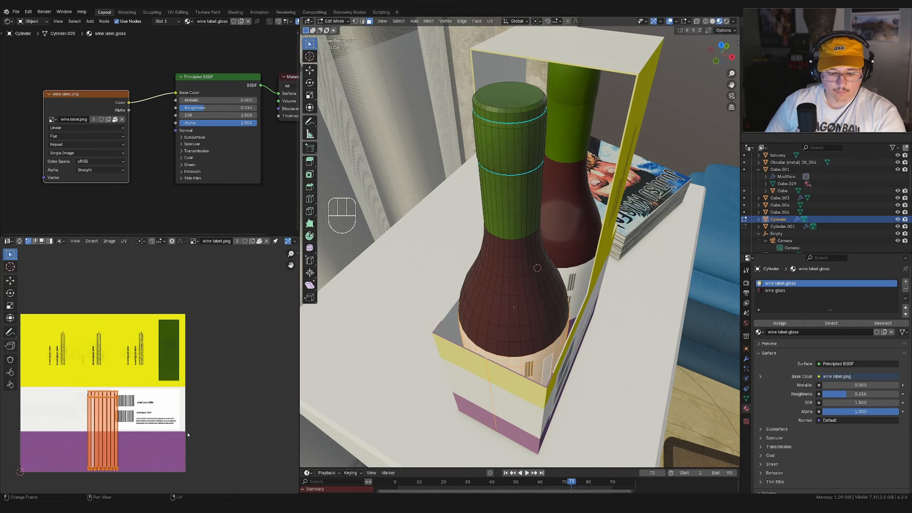
key("g")
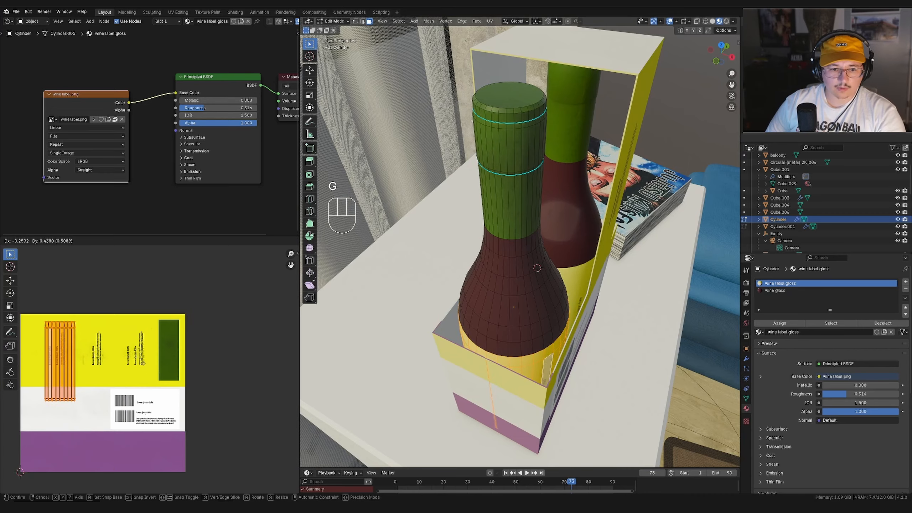
left_click(144, 365)
key("Tab")
Step: Join both bottles and the carrier into one object and display the scene in rendered shading
scroll(549, 341, "down", 5)
middle_click_drag(549, 341, 543, 279)
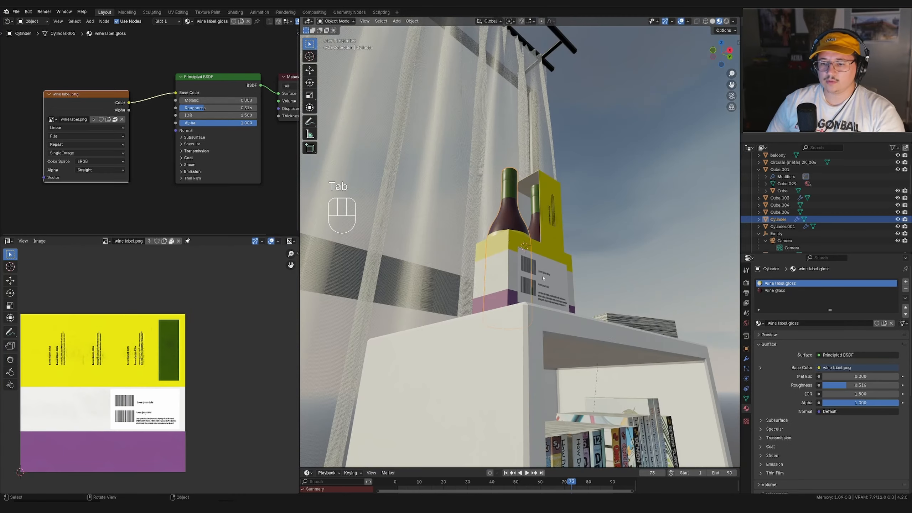
middle_click_drag(589, 283, 612, 313)
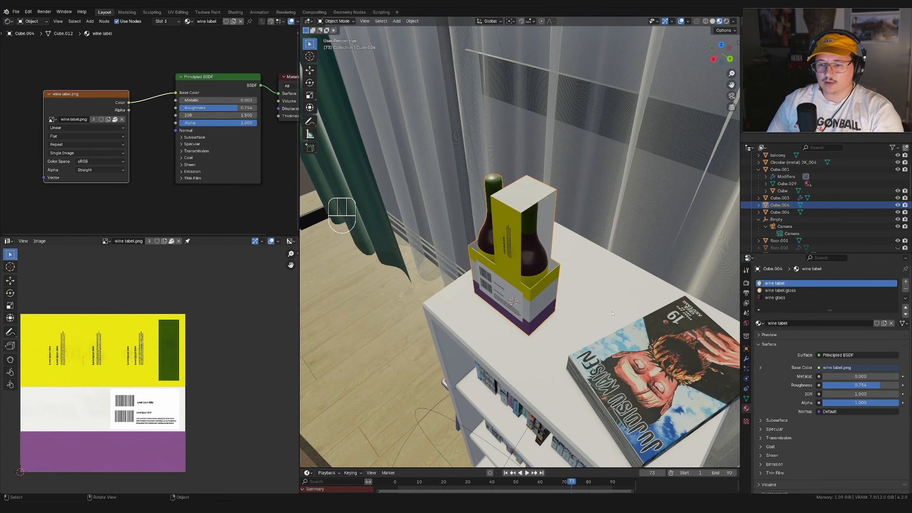
left_click(725, 21)
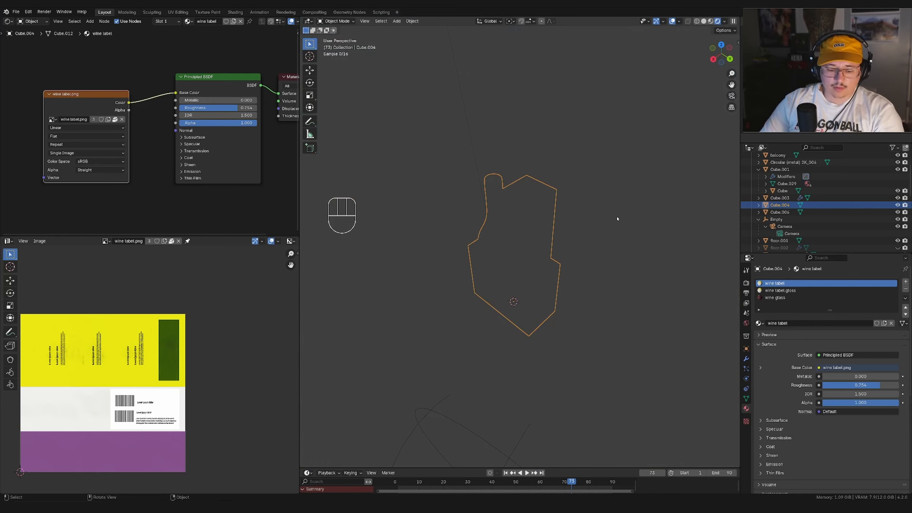
Step: Reveal all hidden objects of the room scene and clear the selection
key("alt+h")
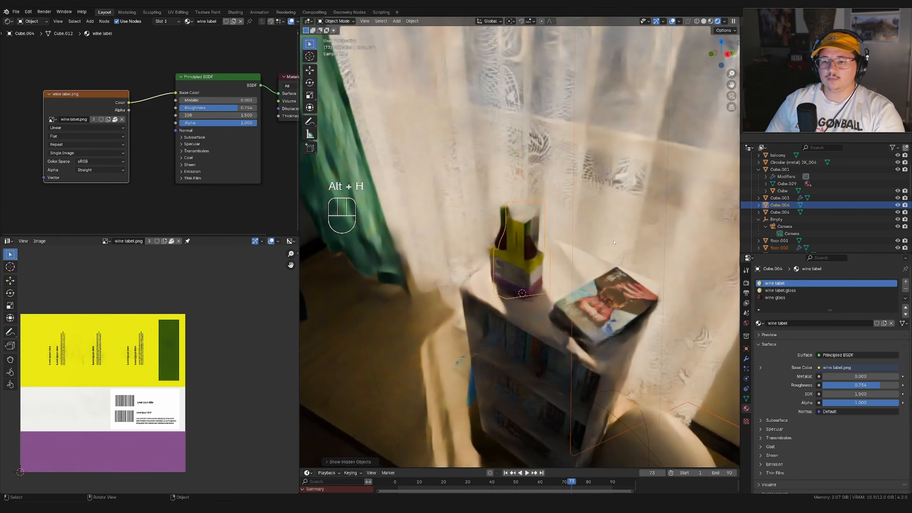
scroll(613, 242, "down", 12)
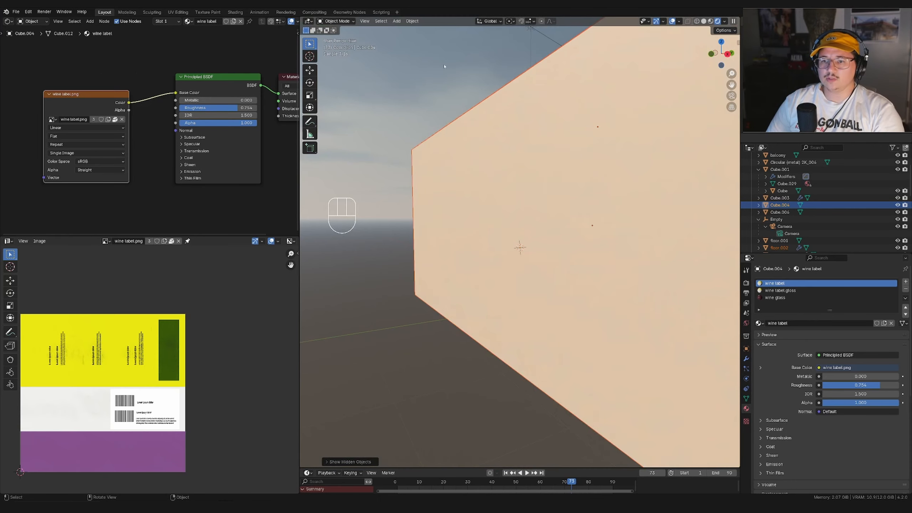
left_click(444, 67)
scroll(627, 289, "up", 10)
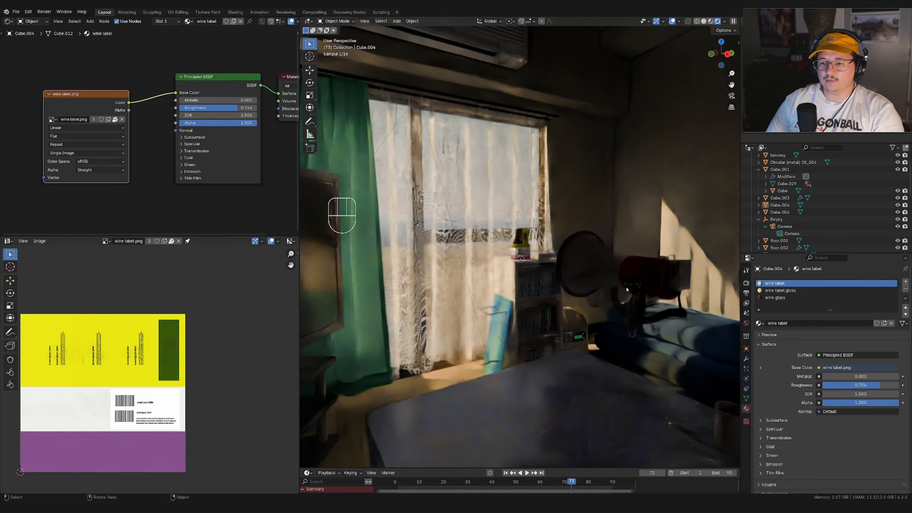
Step: Hide the megaphone that stands in front of the bookshelf with the bottle carrier
left_click(626, 289)
key("KP_Decimal")
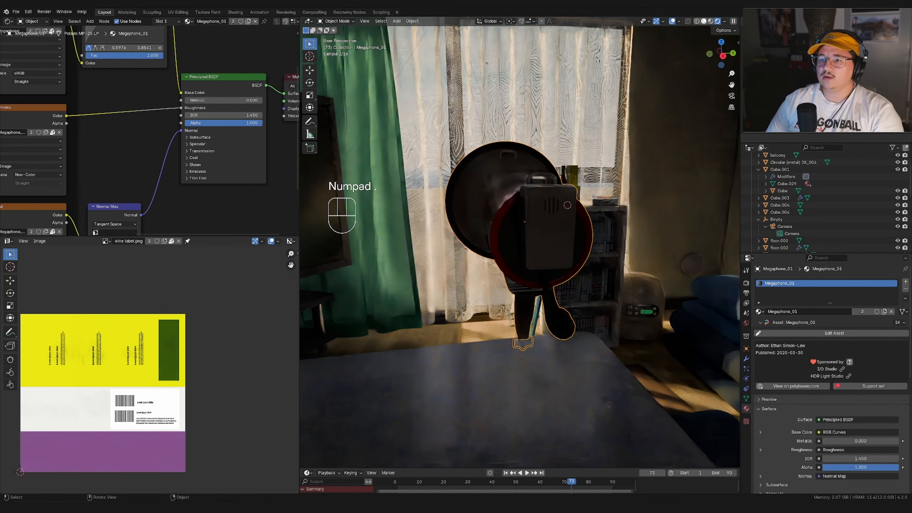
key("h")
Step: Select the bottle carrier on the bookshelf and examine its glass and label materials up close from above
left_click(553, 235)
key("KP_Decimal")
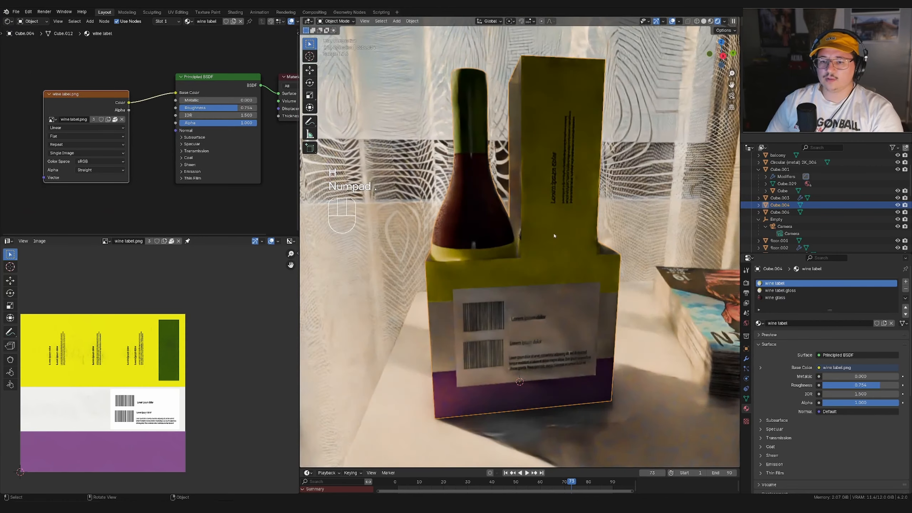
middle_click_drag(537, 259, 528, 309)
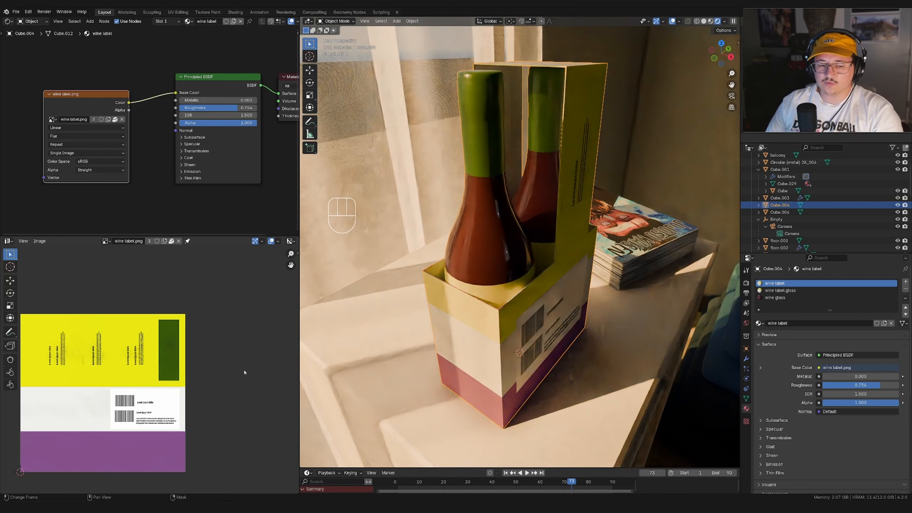
scroll(586, 262, "down", 1)
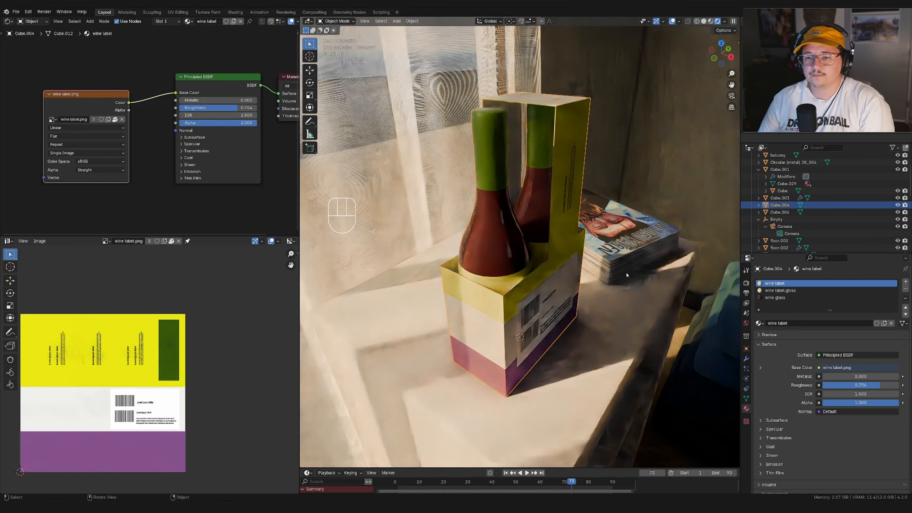